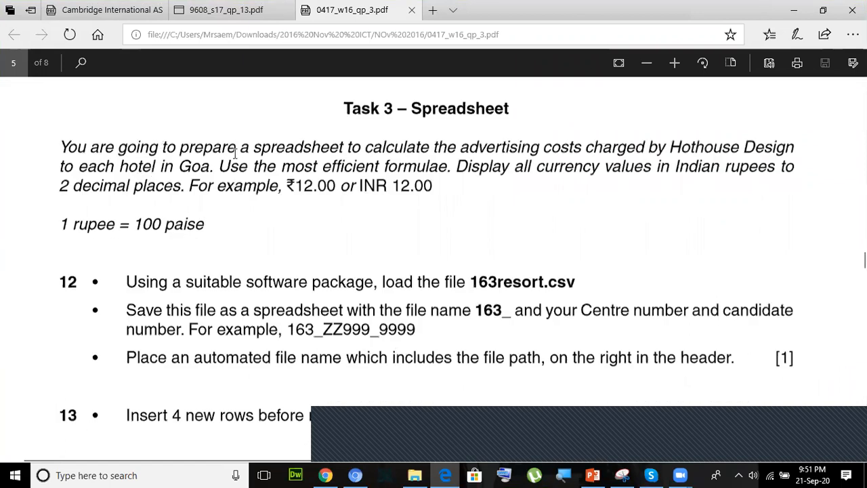
- Read the Task 3 spreadsheet introduction and the start of question 12 in the 0417_w16_qp_3 exam paper
left_click_drag(365, 148, 425, 148)
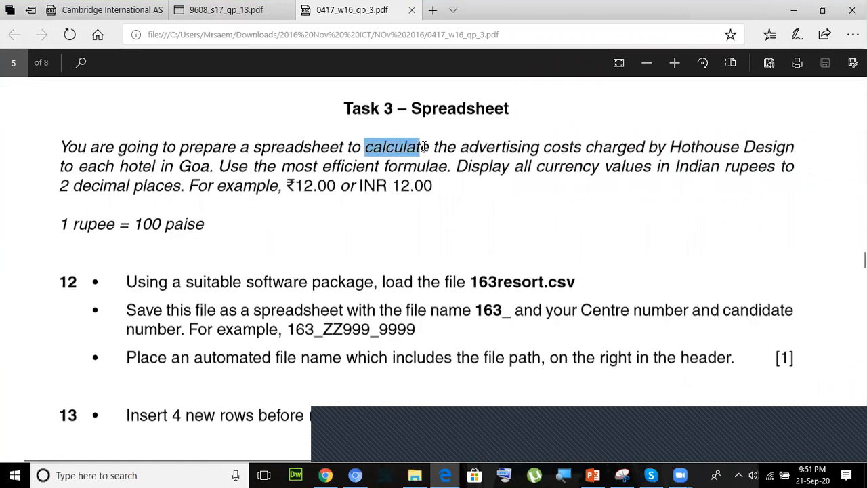
double_click(514, 147)
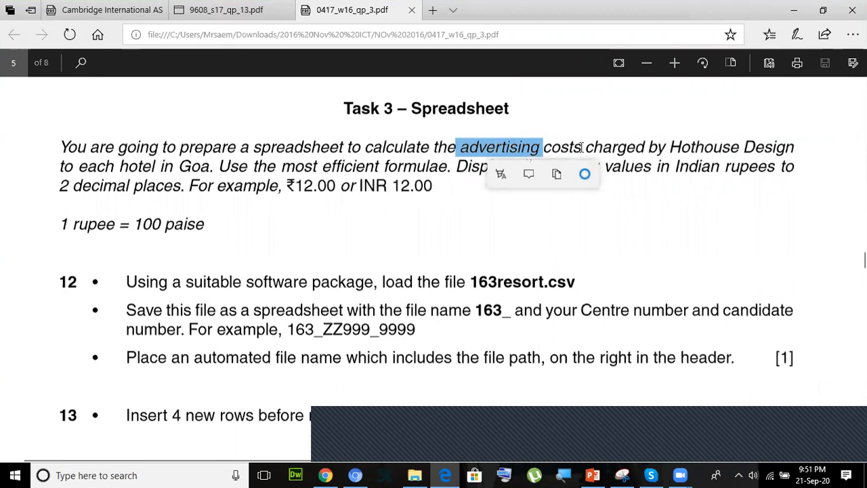
left_click_drag(582, 147, 648, 147)
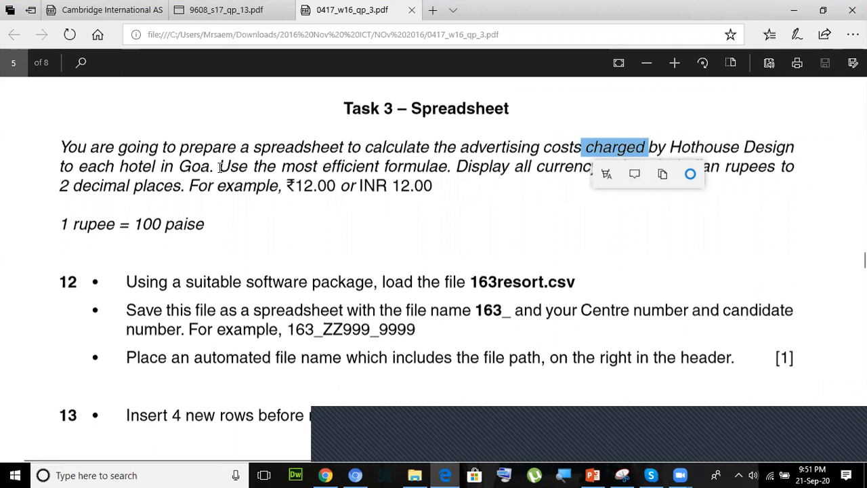
left_click_drag(380, 166, 447, 166)
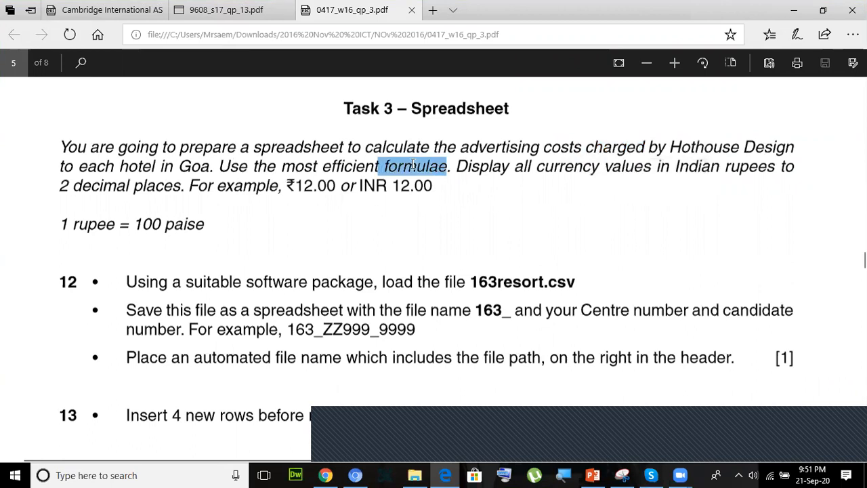
double_click(139, 186)
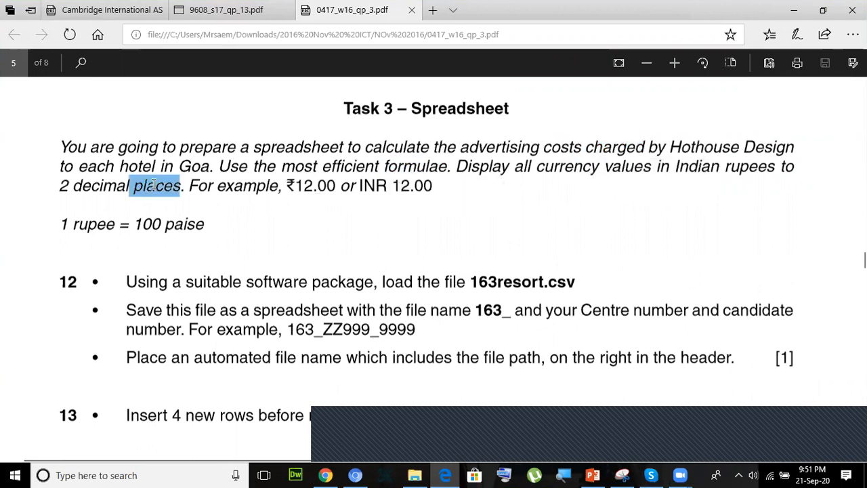
scroll(354, 194, "down", 2)
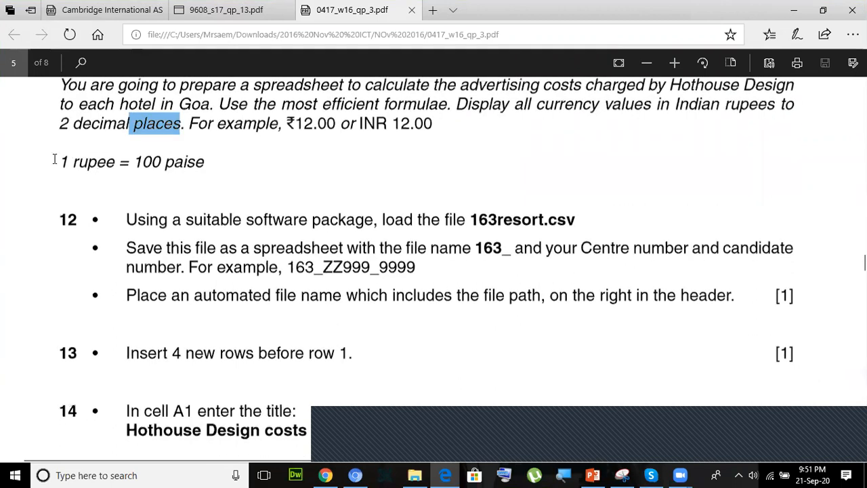
double_click(64, 161)
left_click_drag(143, 161, 205, 161)
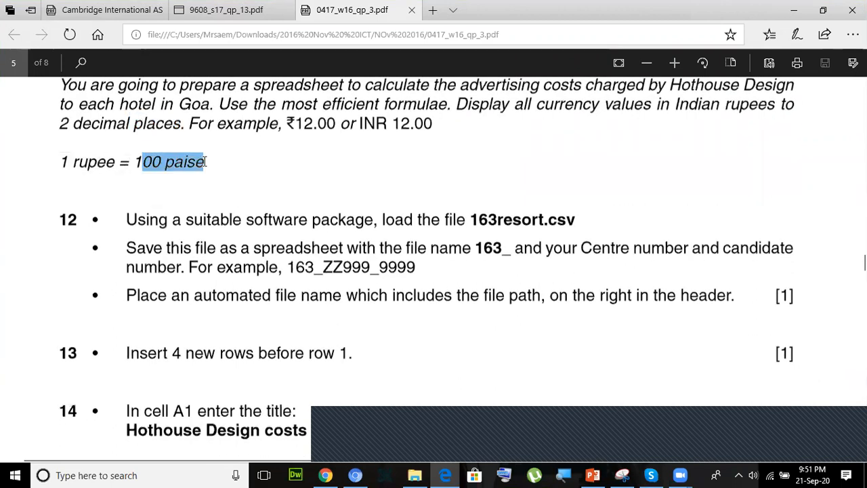
left_click(384, 190)
scroll(406, 176, "down", 2)
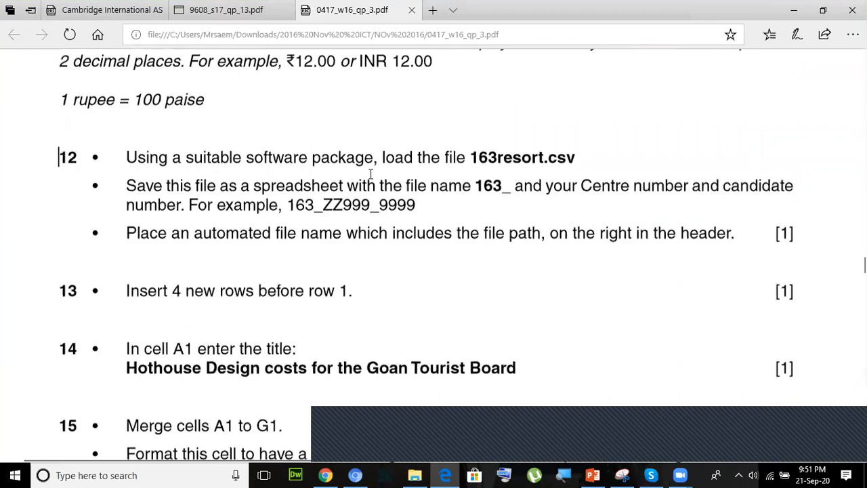
left_click(513, 158)
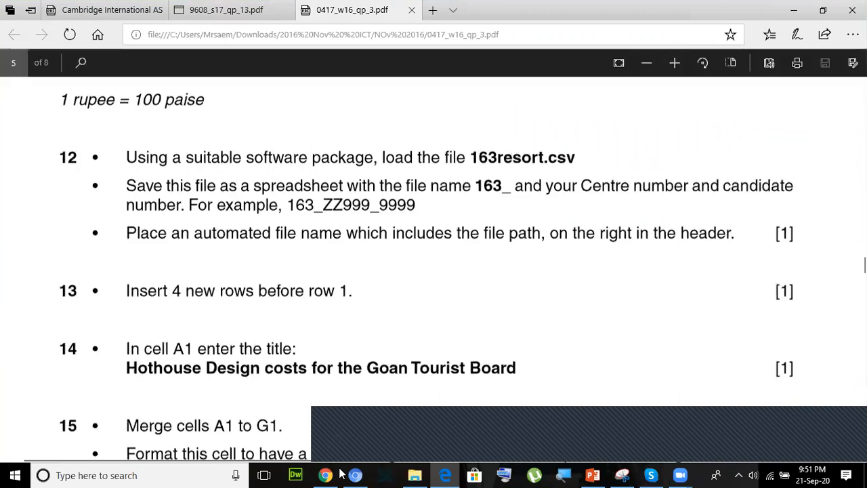
- Open 163resort from the nested 0417_w16_sf_03 folder in Excel and show it full-screen without the document recovery list
left_click(414, 475)
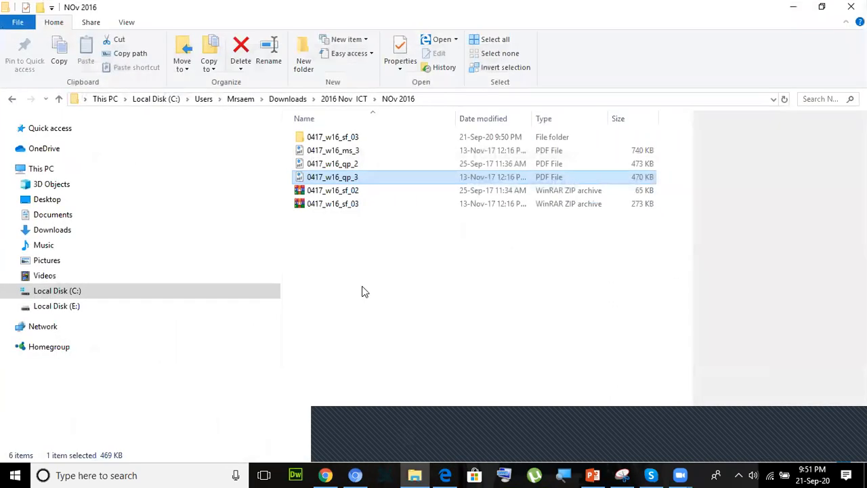
double_click(352, 138)
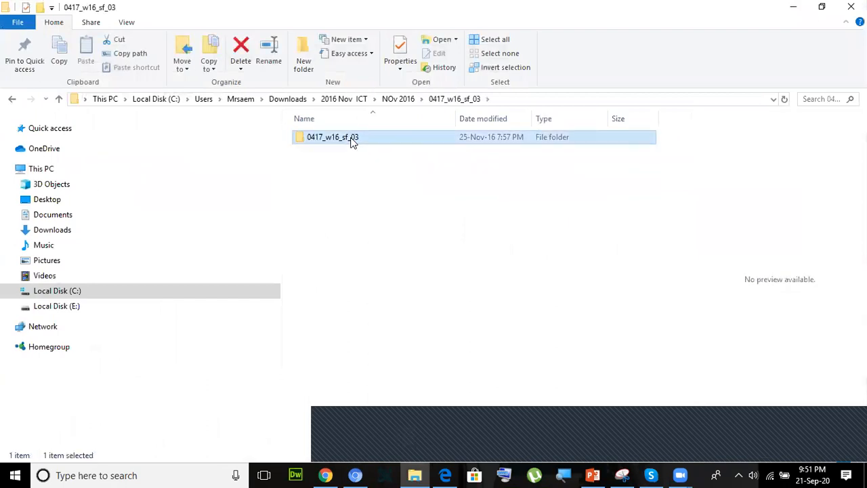
double_click(351, 140)
left_click(350, 142)
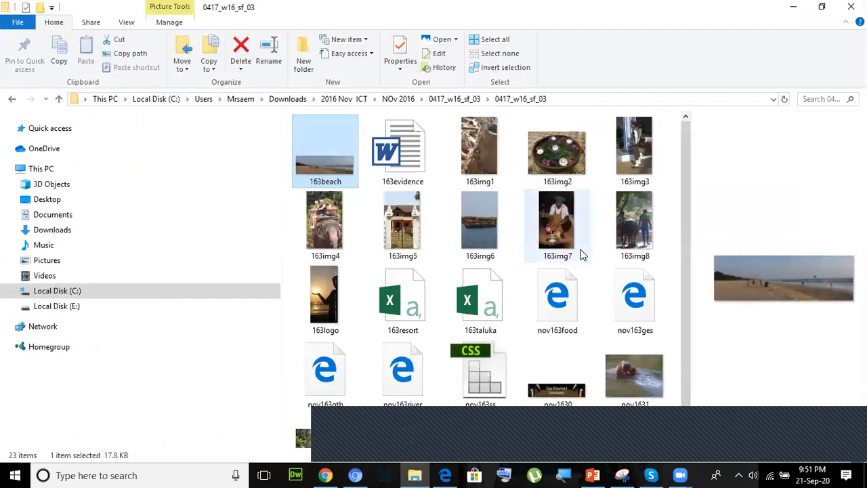
left_click(407, 303)
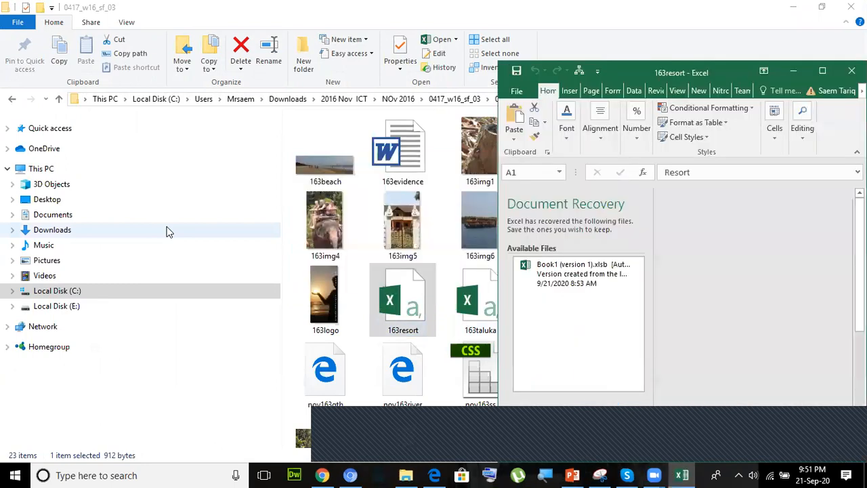
left_click(824, 73)
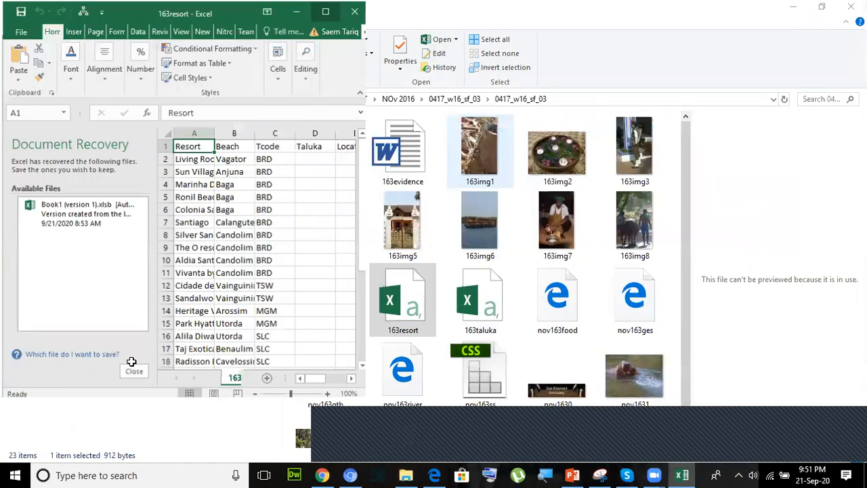
left_click(318, 196)
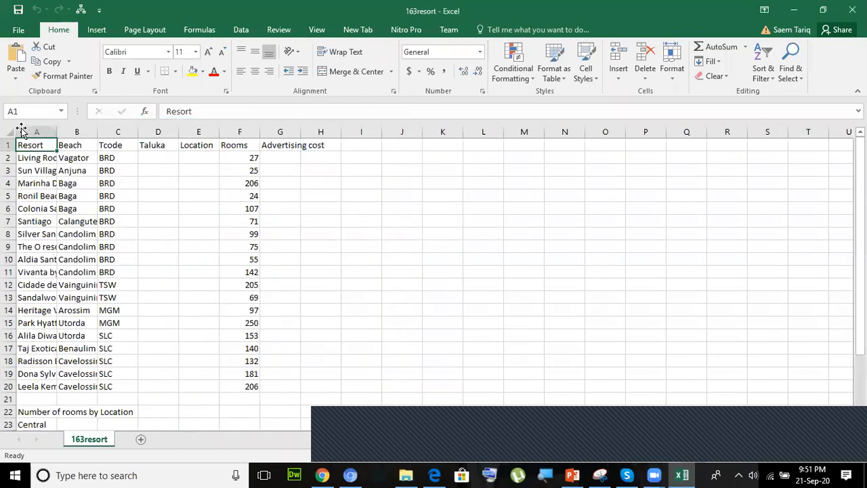
- Auto-fit the width of all columns in the 163resort sheet
left_click(6, 131)
double_click(66, 132)
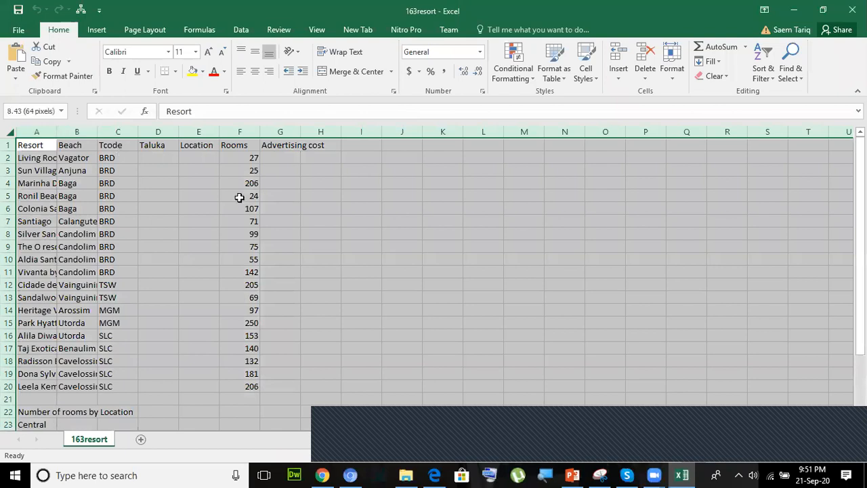
left_click(234, 234)
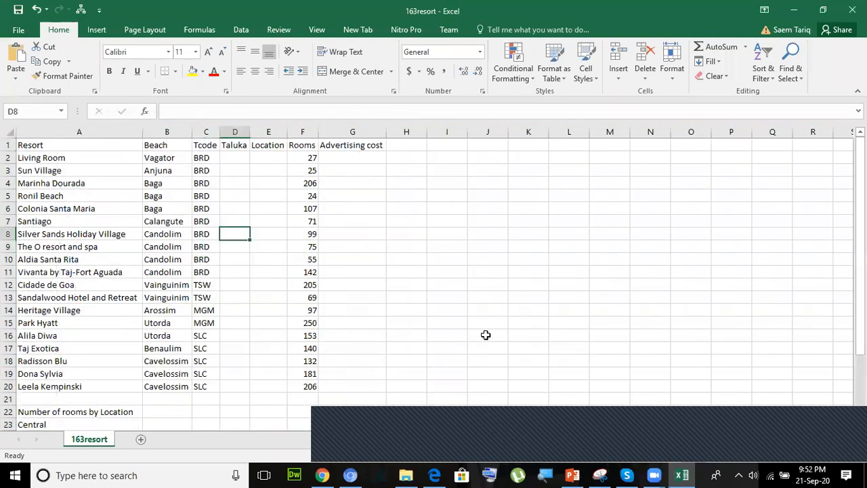
- Switch back to the exam paper and read question 12's instructions on saving the file and placing the header
key("alt+Tab")
key("alt+Tab")
key("alt+Tab")
key("alt+Tab")
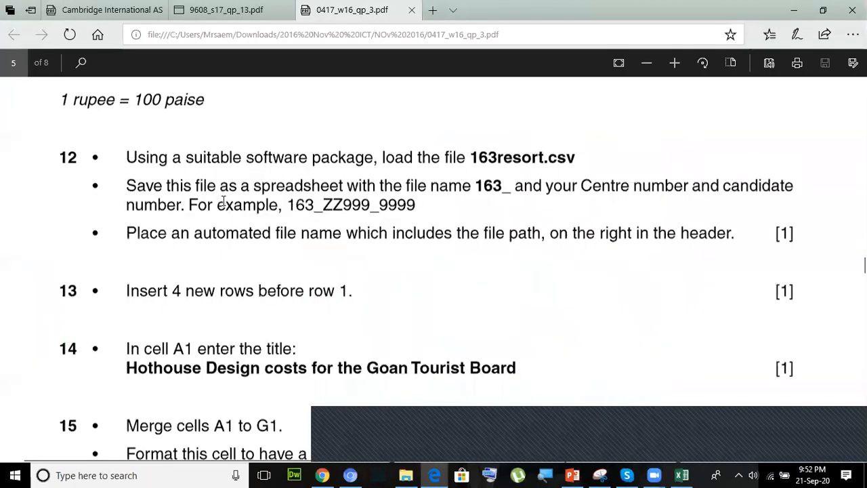
left_click_drag(136, 187, 289, 185)
left_click(332, 186)
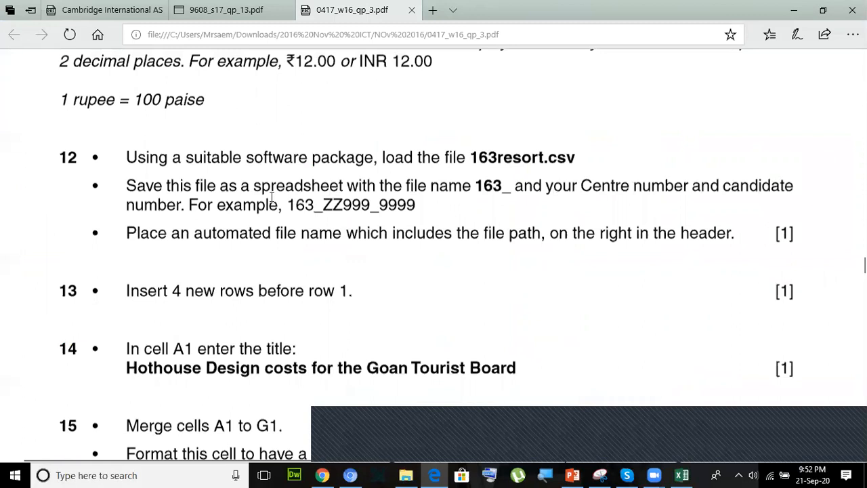
left_click_drag(198, 236, 343, 235)
left_click(398, 236)
left_click_drag(561, 236, 633, 233)
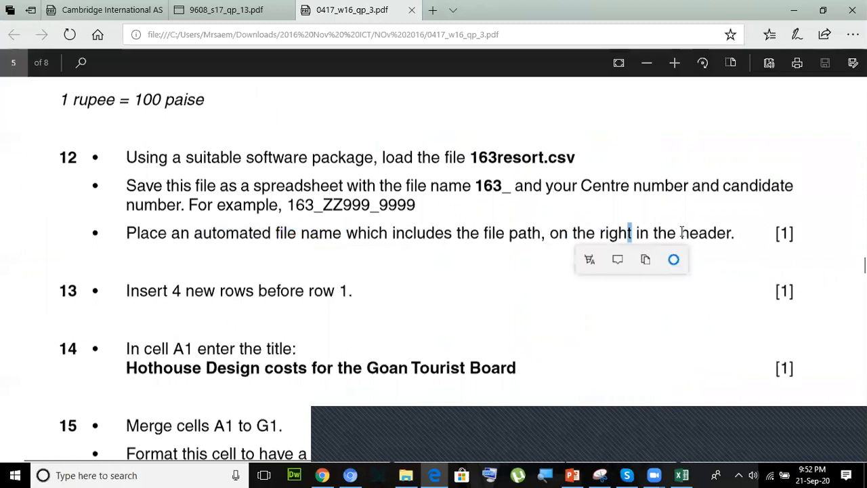
- Return to the 163resort workbook and open the custom header editor from its page setup
key("alt+Tab")
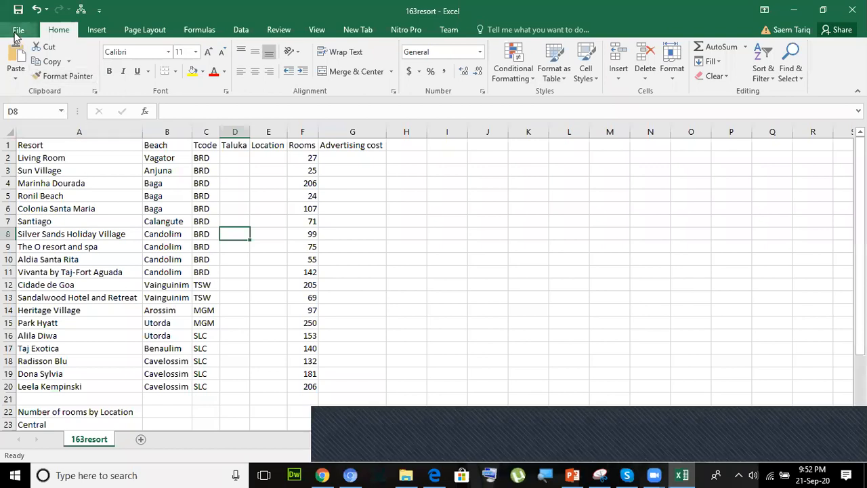
left_click(18, 31)
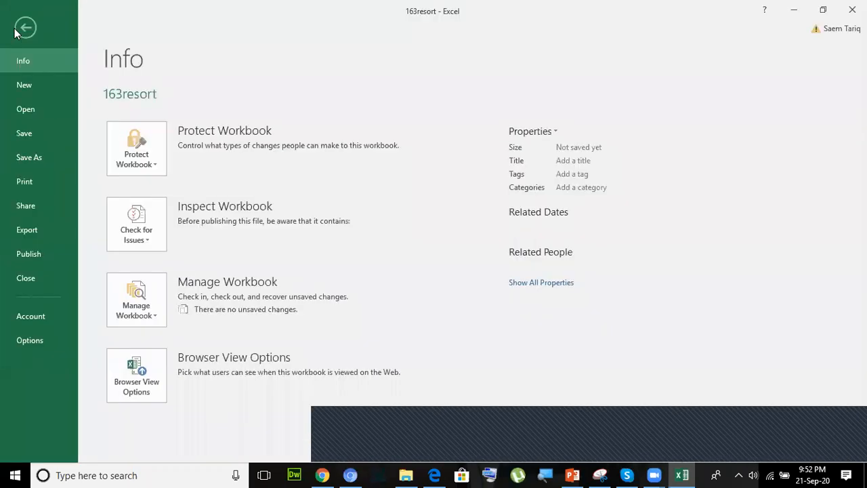
left_click(46, 180)
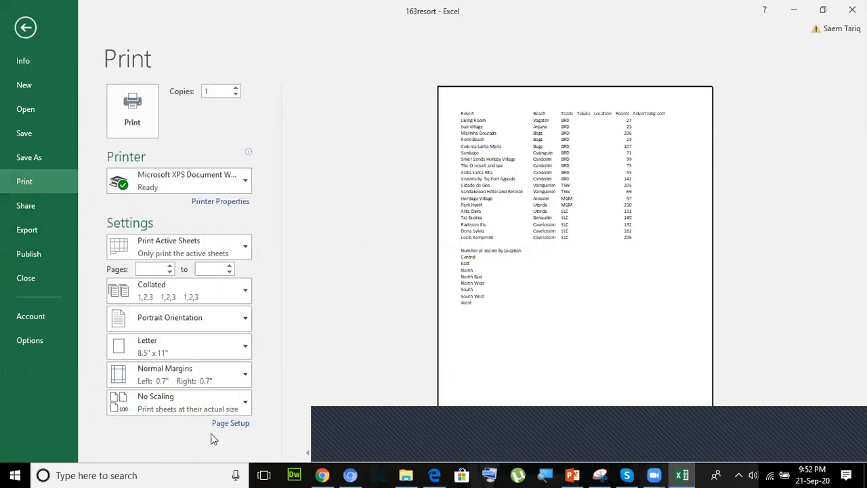
left_click(224, 425)
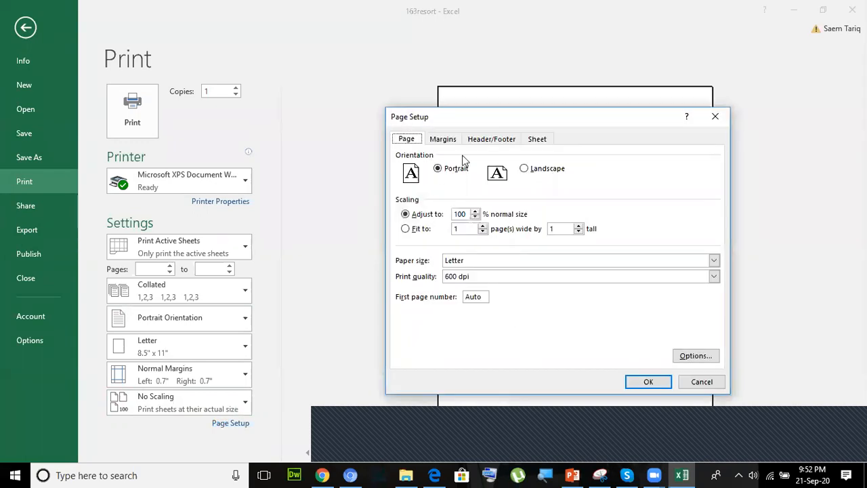
left_click(482, 140)
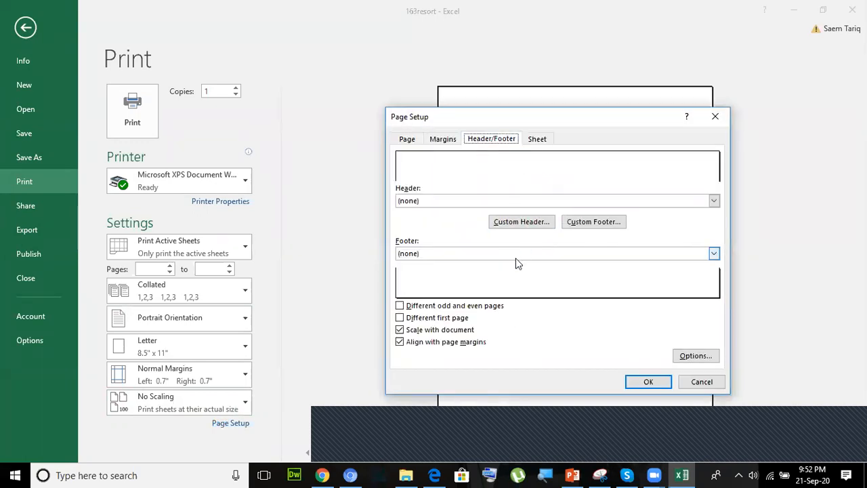
left_click(437, 475)
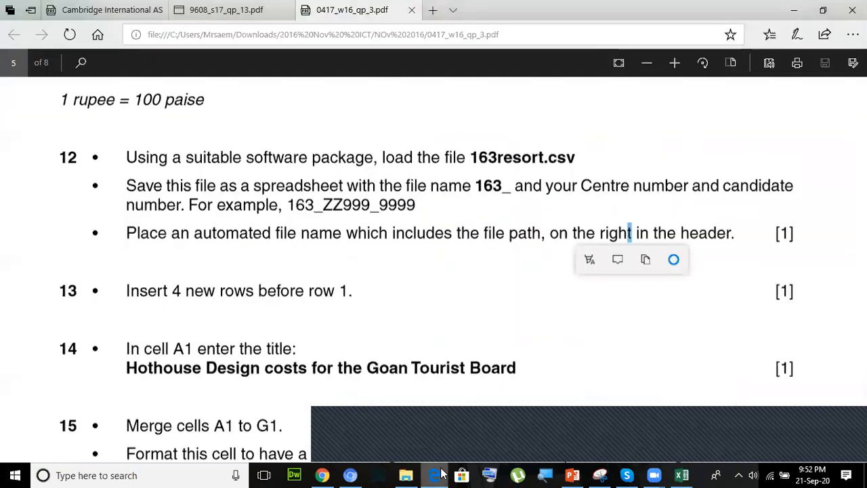
left_click(438, 475)
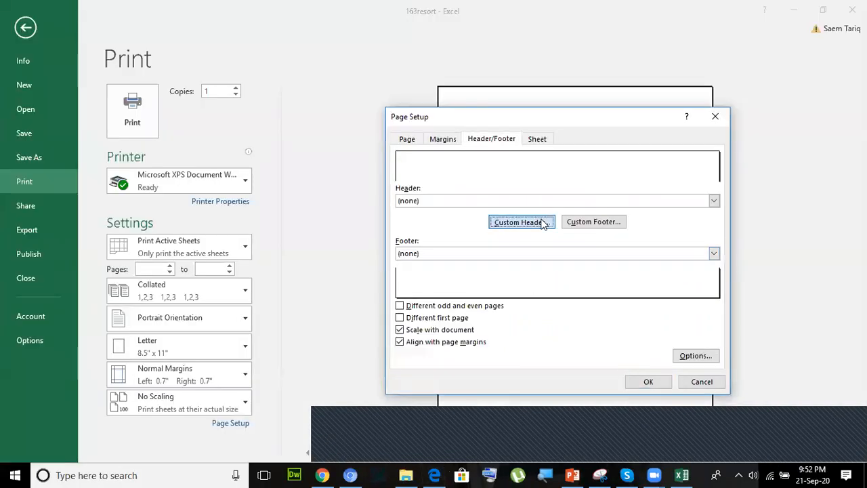
left_click(542, 221)
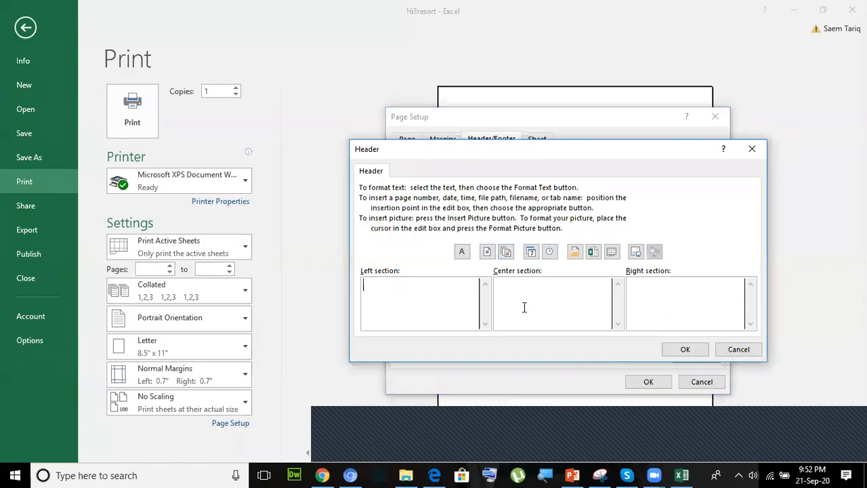
- Insert the automated file path and file name in the header's right section and enter "Name" in the left section
left_click(434, 474)
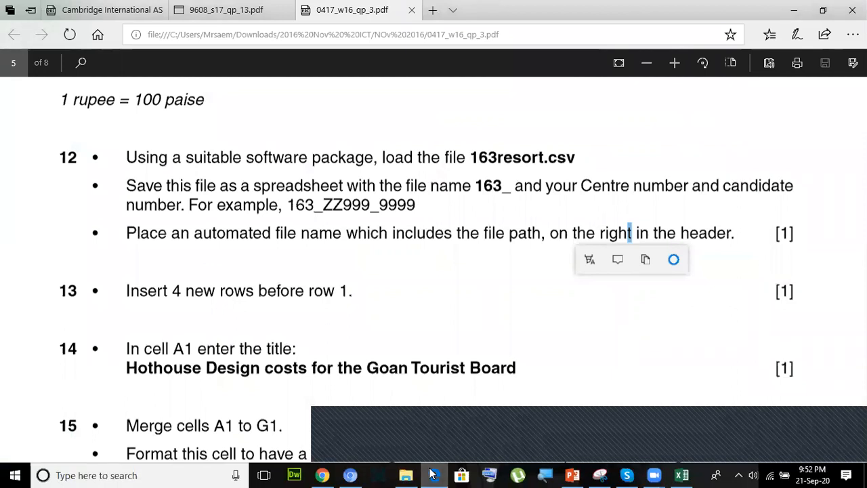
left_click(432, 474)
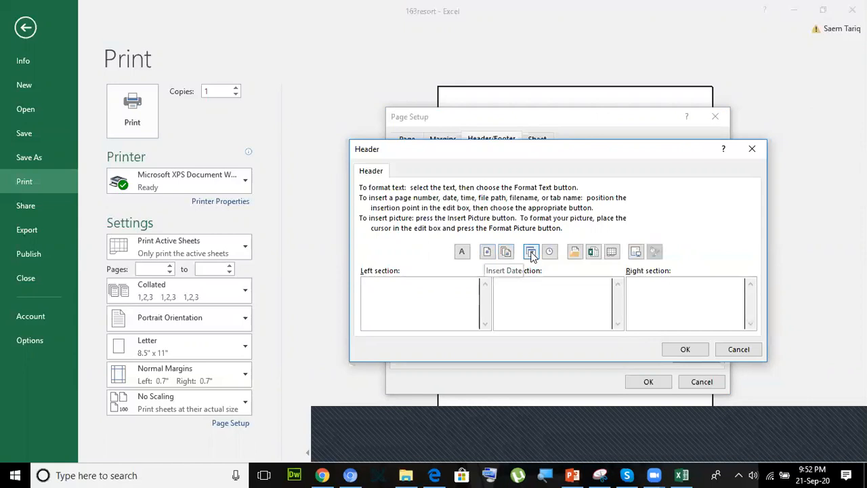
left_click(575, 253)
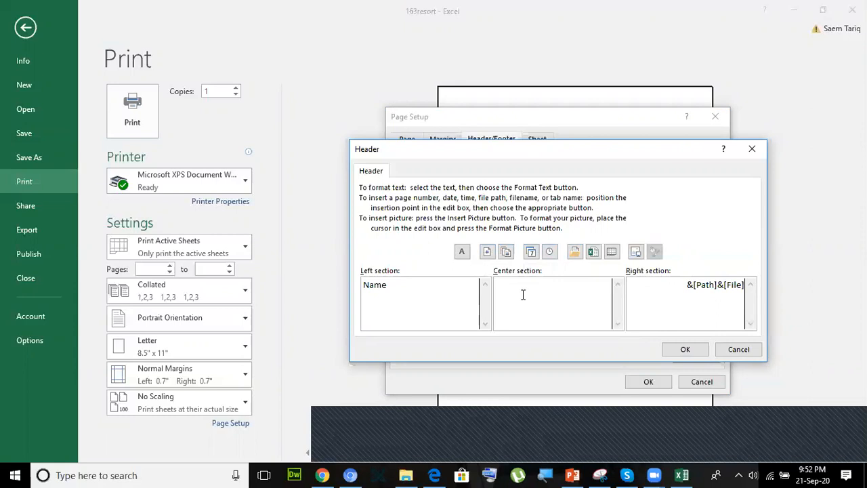
- Enter "Cener" in the header's center section and apply the custom header to the sheet
type("er")
key("BackSpace")
key("BackSpace")
key("BackSpace")
type("ener")
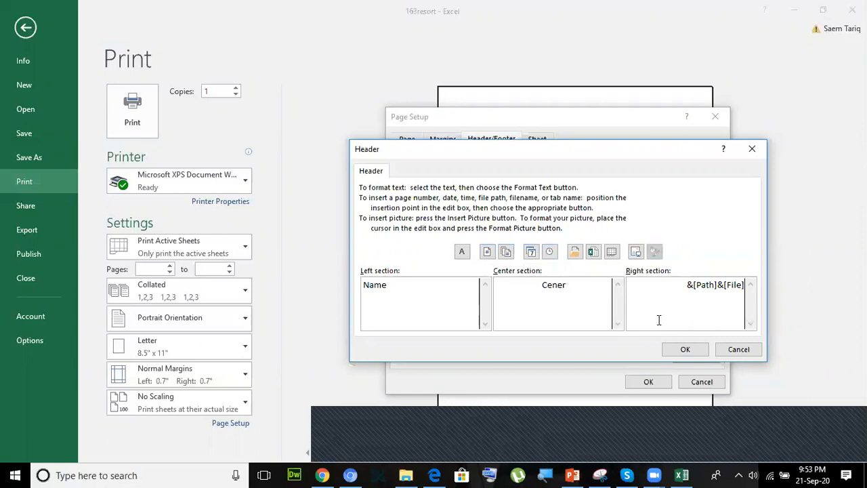
left_click(686, 350)
left_click(656, 381)
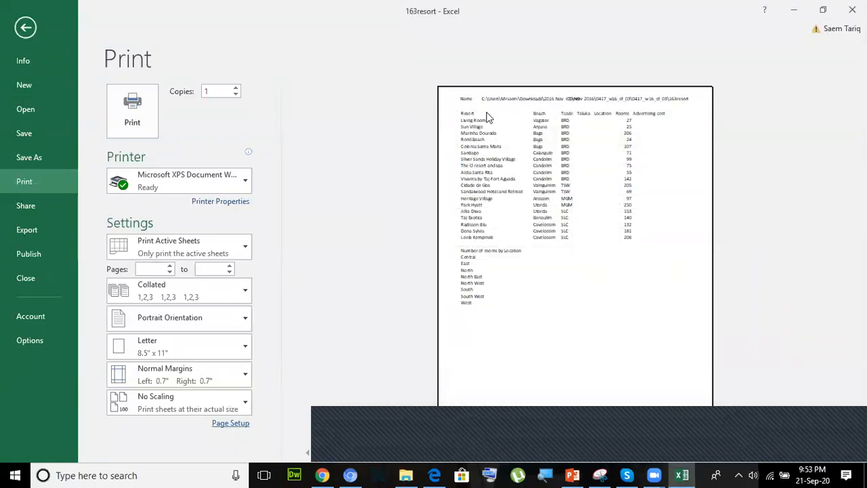
- Leave the print preview and read questions 13 to 15 in the exam paper
left_click(26, 27)
key("alt+Tab")
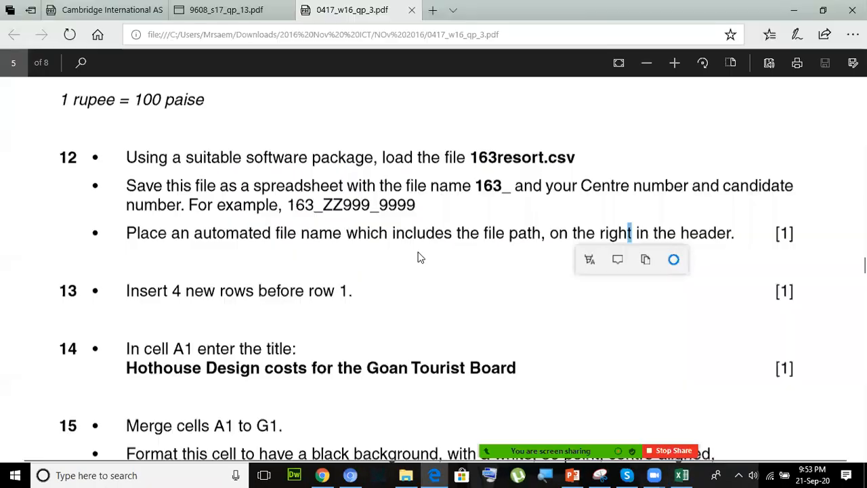
scroll(419, 258, "down", 3)
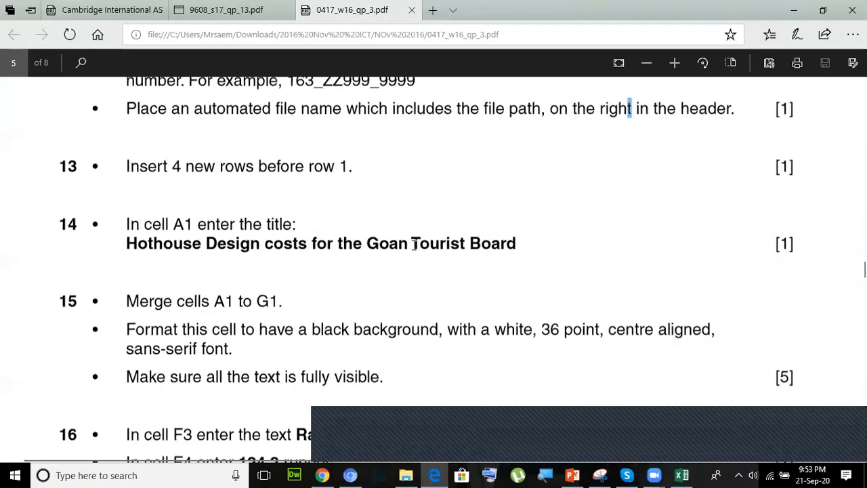
- Switch to the 163resort workbook and insert four new rows above row 1
key("alt+Tab")
left_click(8, 144)
right_click(9, 144)
left_click(38, 232)
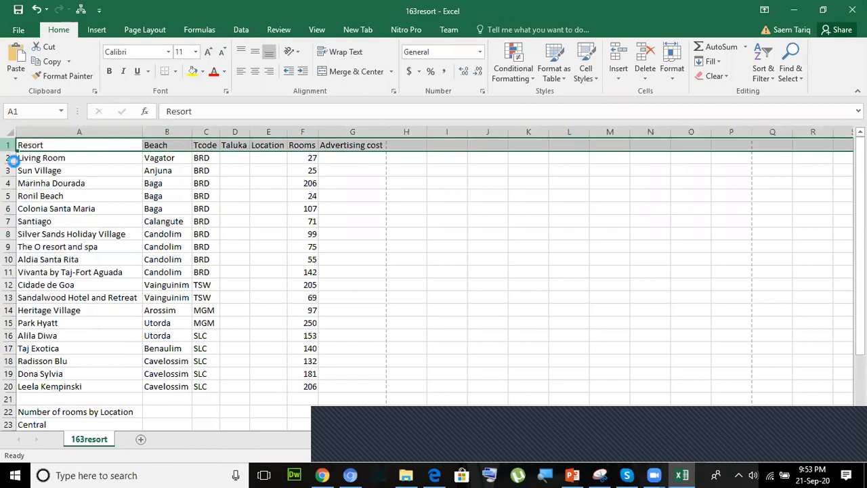
right_click(10, 143)
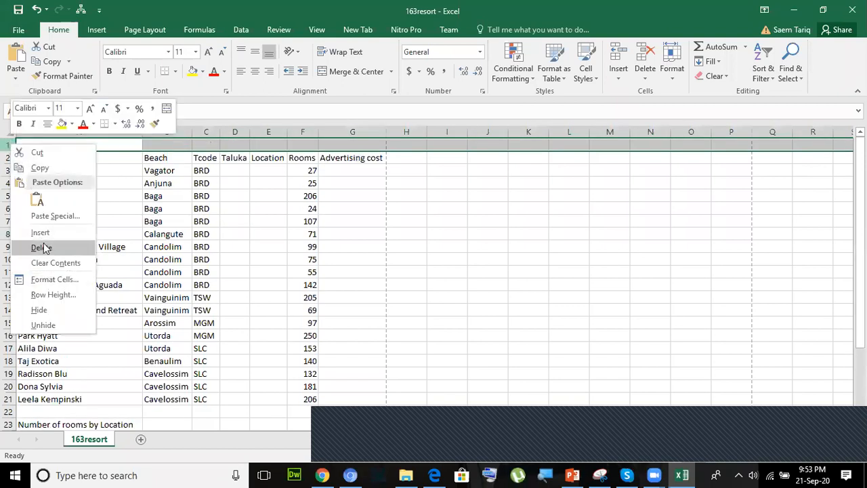
left_click(44, 235)
right_click(8, 144)
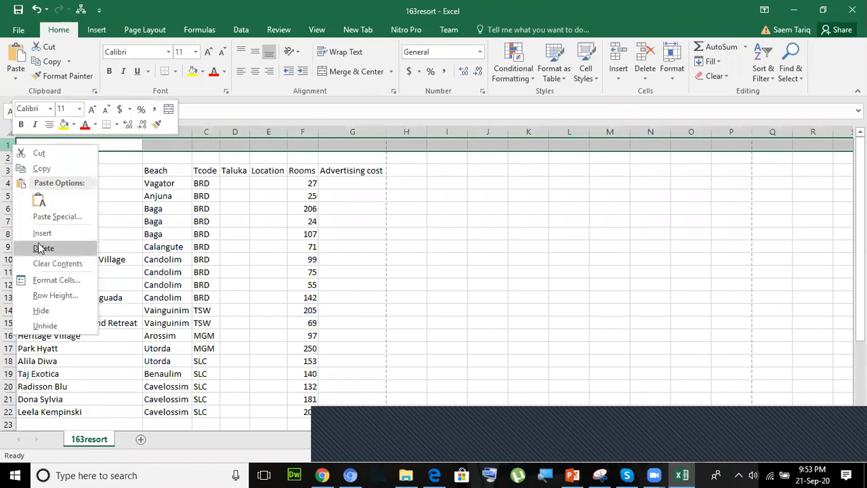
left_click(38, 234)
right_click(10, 145)
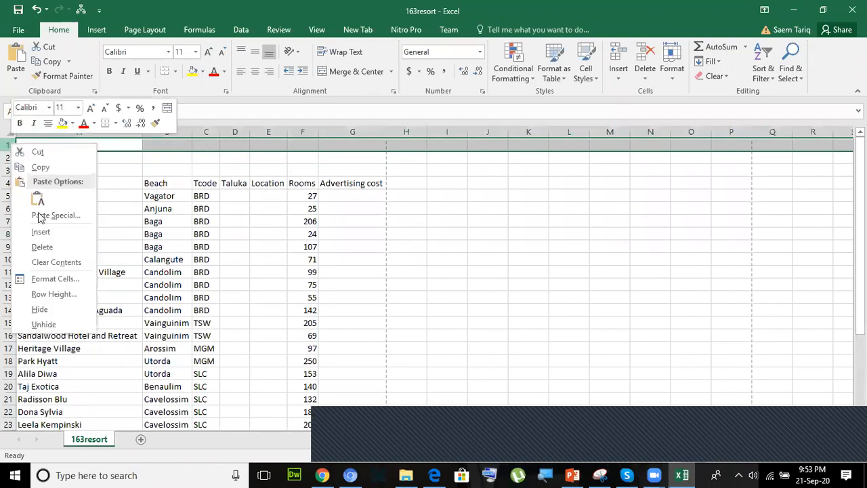
left_click(42, 233)
- Copy the title "Hothouse Design costs for the Goan Tourist Board" from question 14 of the exam paper into cell A1
key("alt+Tab")
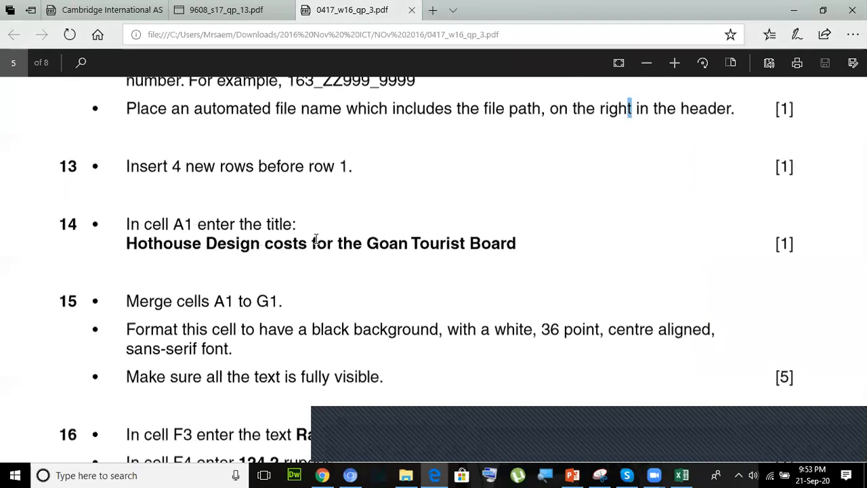
scroll(206, 202, "down", 1)
left_click_drag(129, 182, 515, 191)
key("ctrl+c")
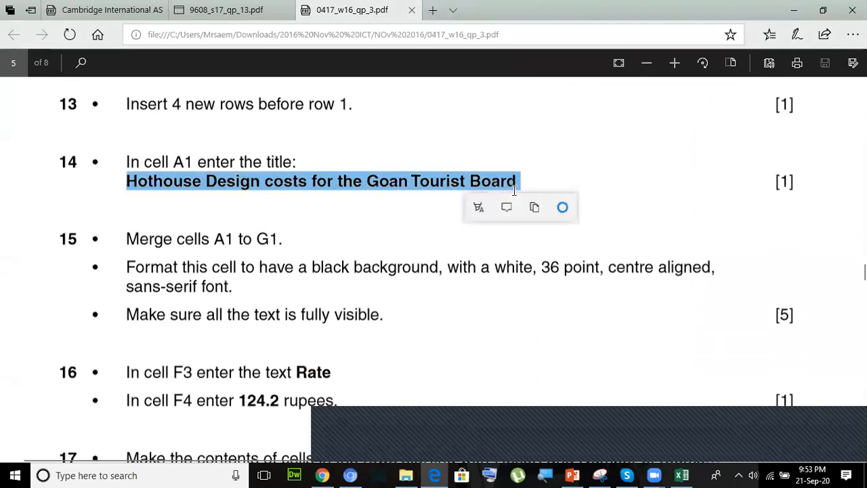
key("alt+Tab")
left_click(29, 146)
key("ctrl+v")
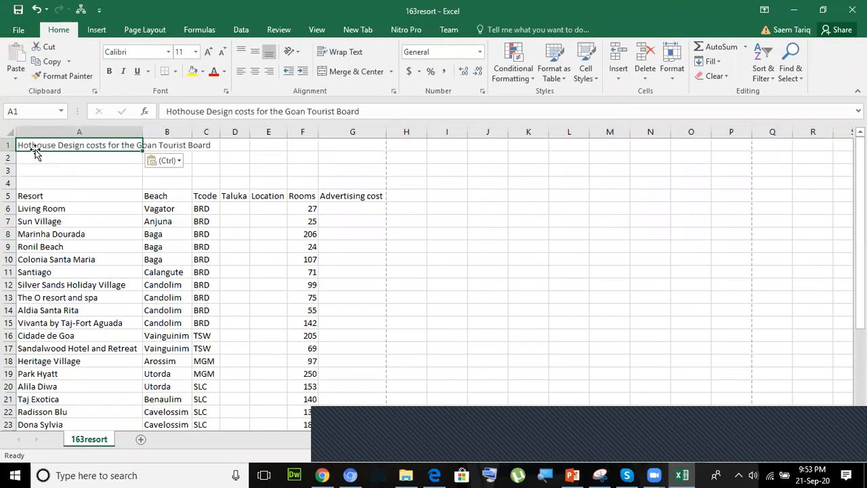
left_click(95, 170)
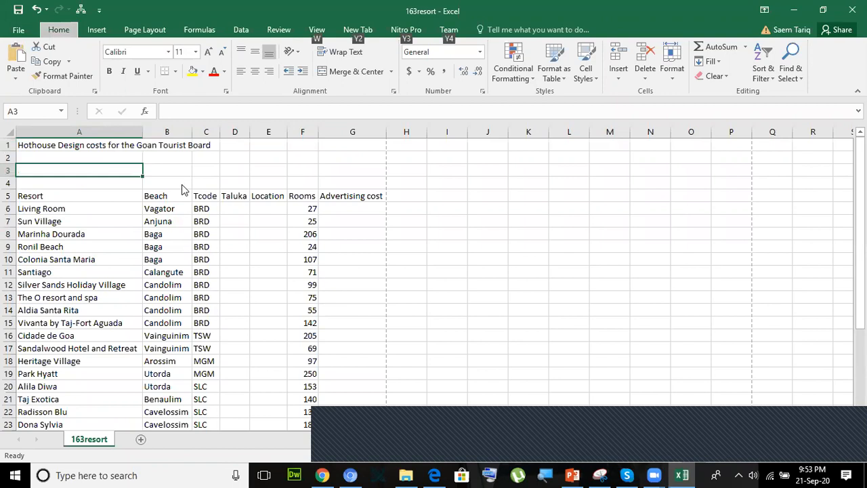
- Check question 15's merge range in the exam paper and merge and centre cells A1 to G1
key("alt+Tab")
left_click(193, 214)
scroll(194, 181, "down", 1)
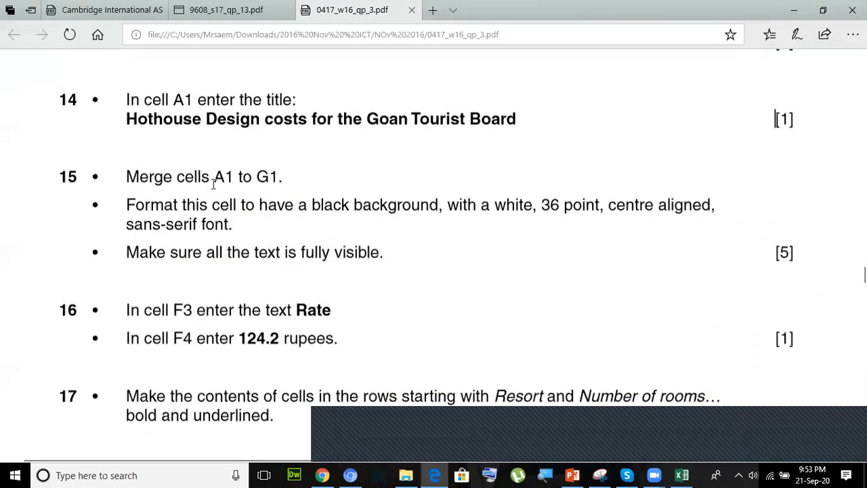
left_click_drag(216, 178, 280, 178)
key("alt+Tab")
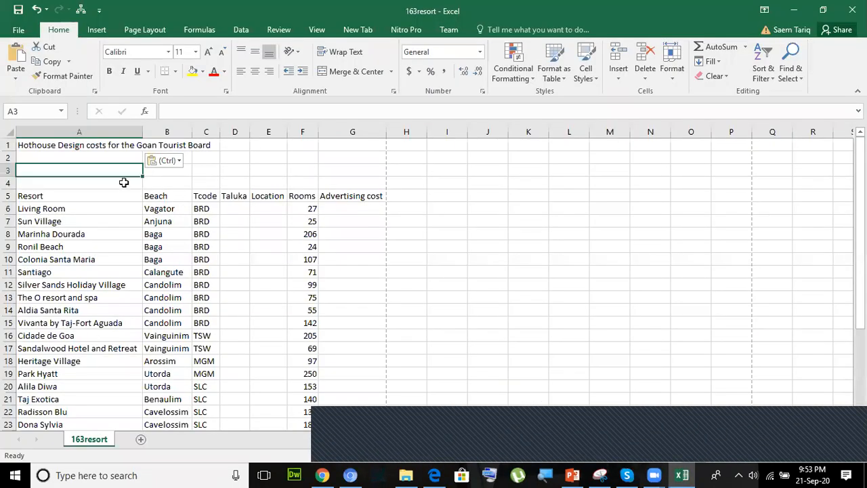
left_click_drag(53, 145, 349, 145)
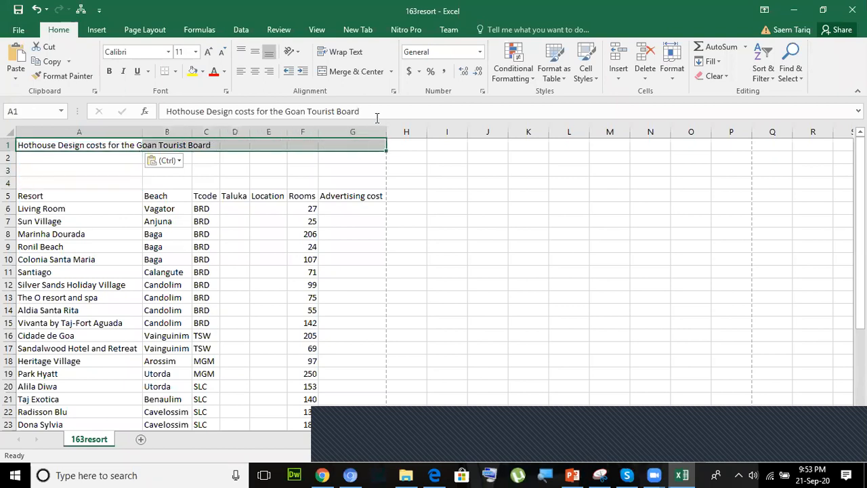
left_click(359, 75)
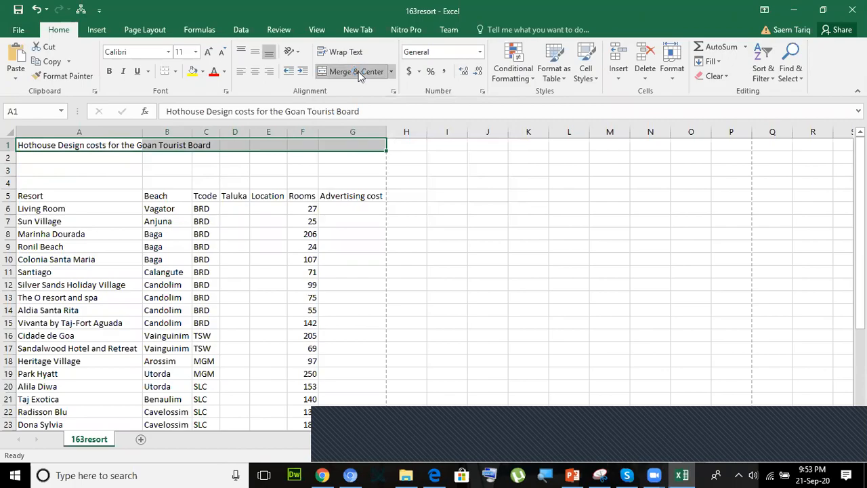
- Read question 15's formatting requirements and give the merged title cell white text on a black background
key("alt+Tab")
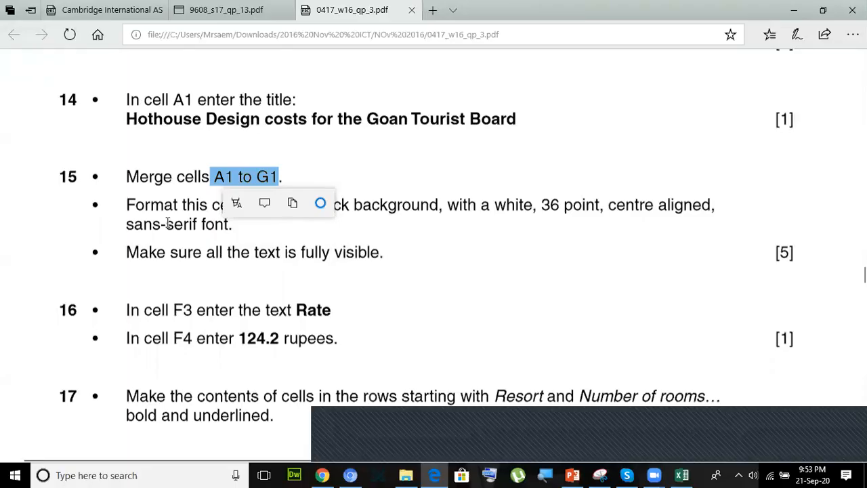
left_click(262, 215)
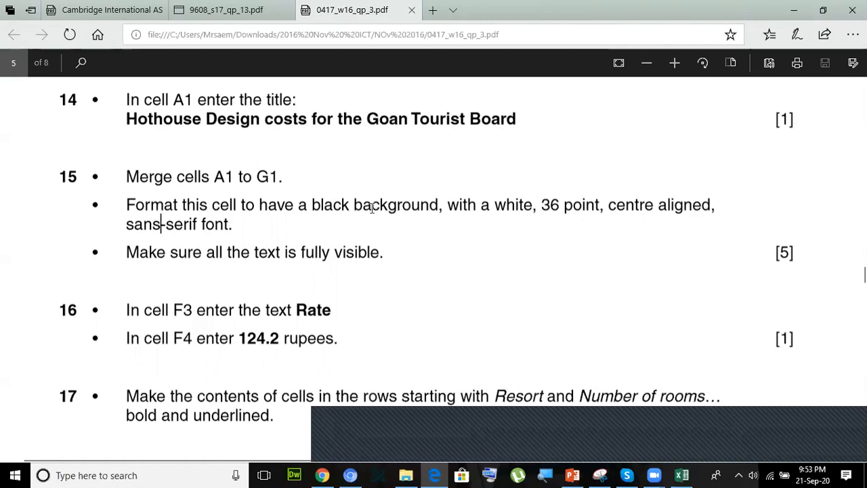
key("alt+Tab")
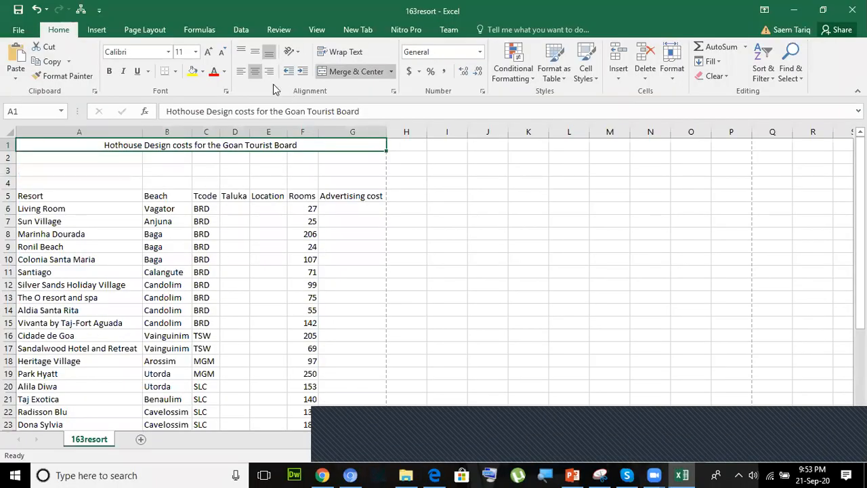
left_click(225, 72)
left_click(220, 88)
left_click(225, 72)
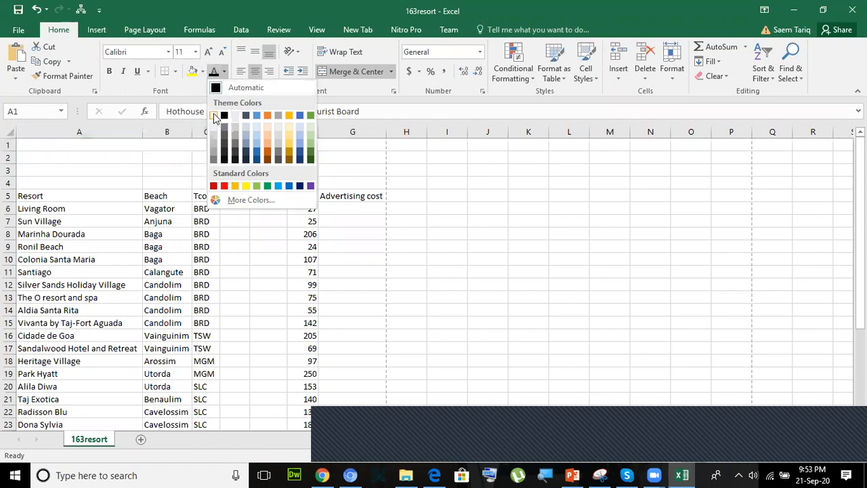
left_click(214, 113)
left_click(204, 74)
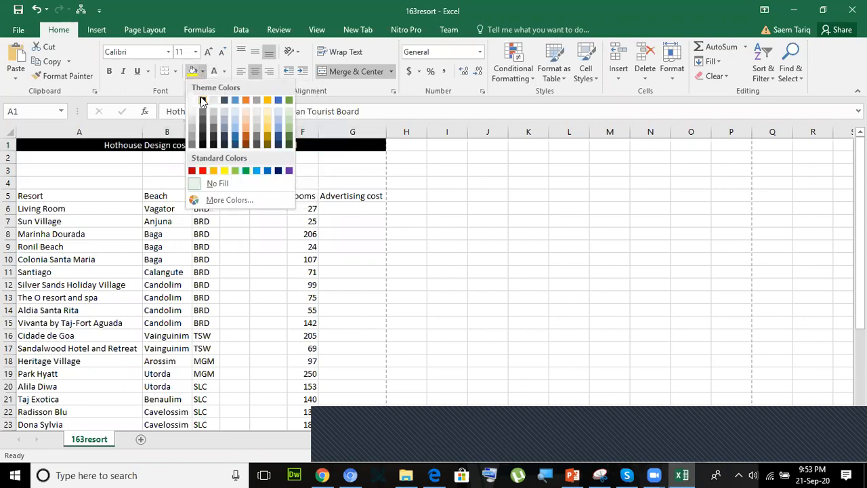
left_click(205, 101)
left_click(226, 72)
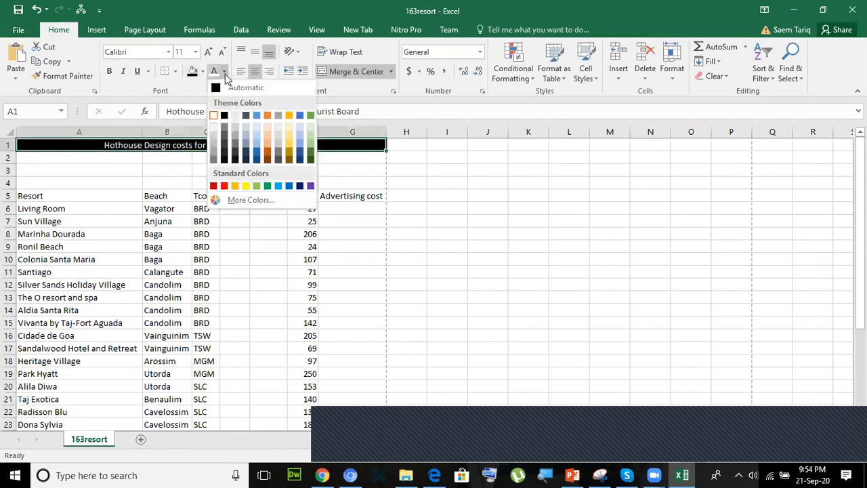
left_click(168, 56)
- Set the title's font size to 36 points and its font to Times New Roman
left_click(195, 52)
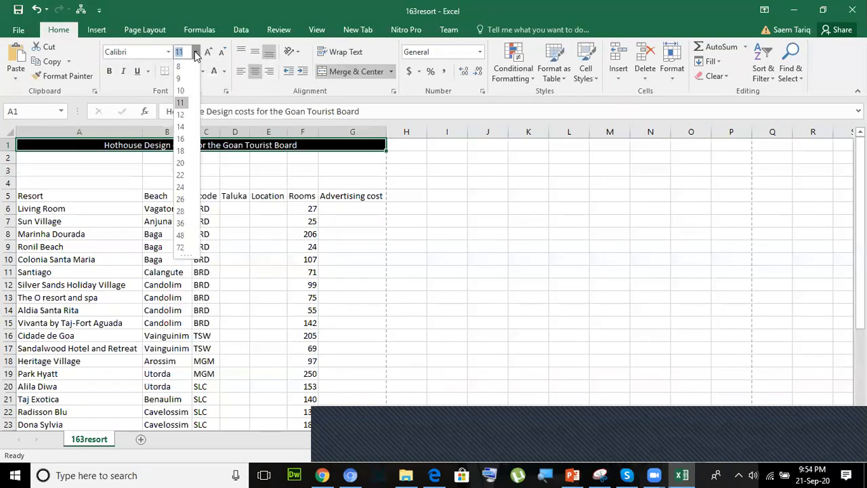
left_click(181, 223)
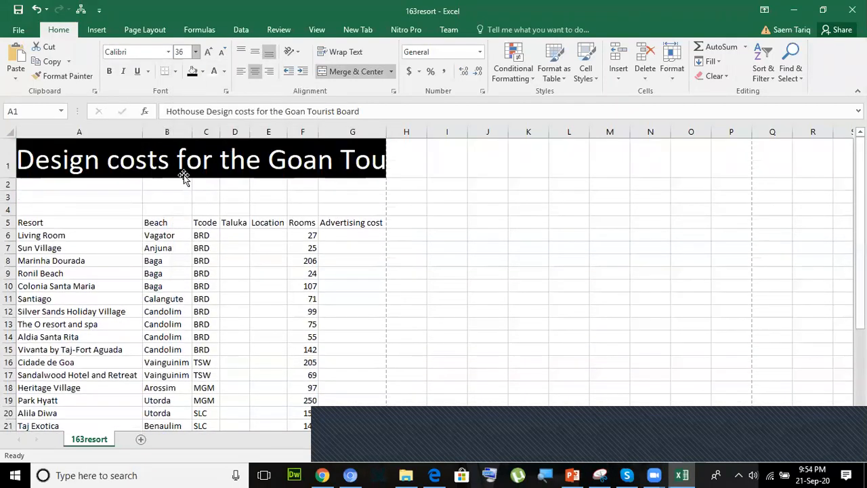
left_click(169, 52)
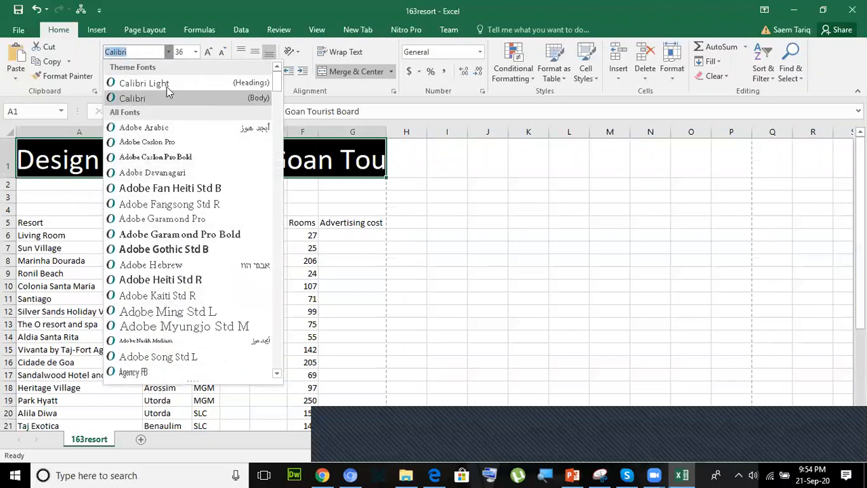
type("To")
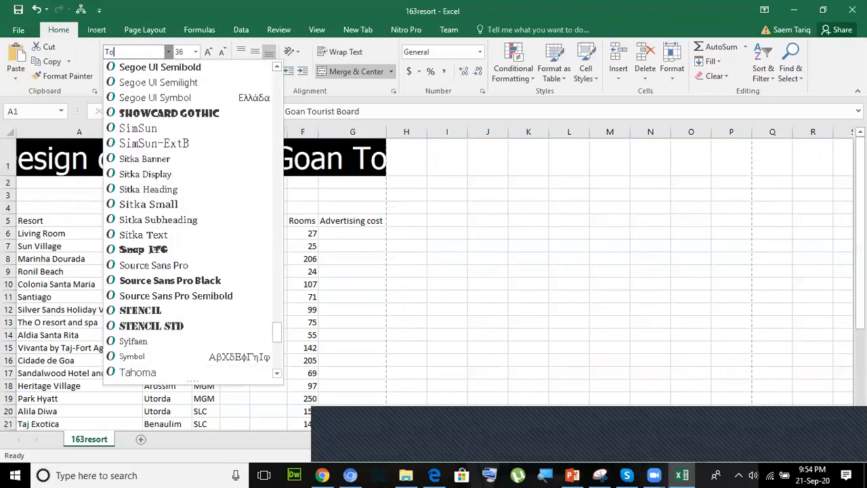
type("urimes New Roma")
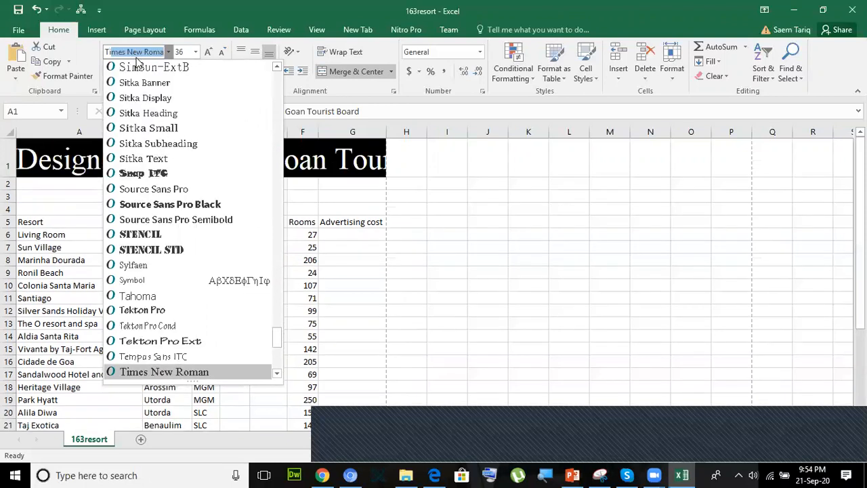
key("Return")
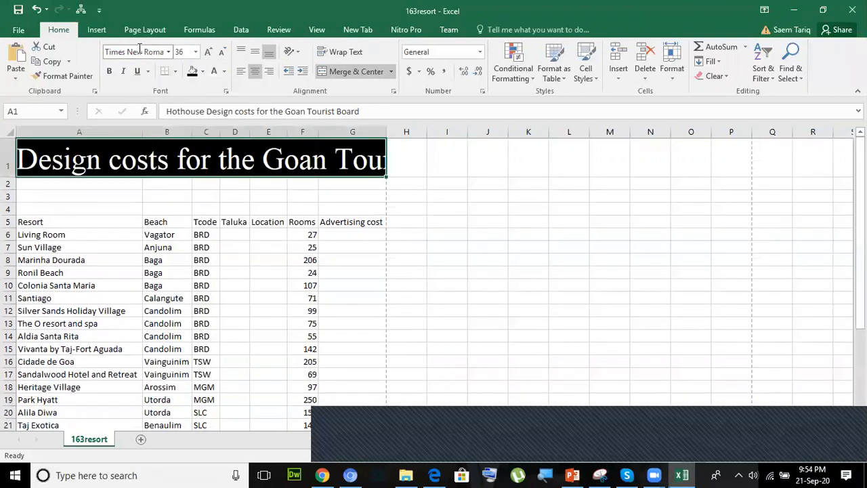
- Widen column G in small increments to show more of the title, rechecking question 15's visibility requirement
left_click(387, 126)
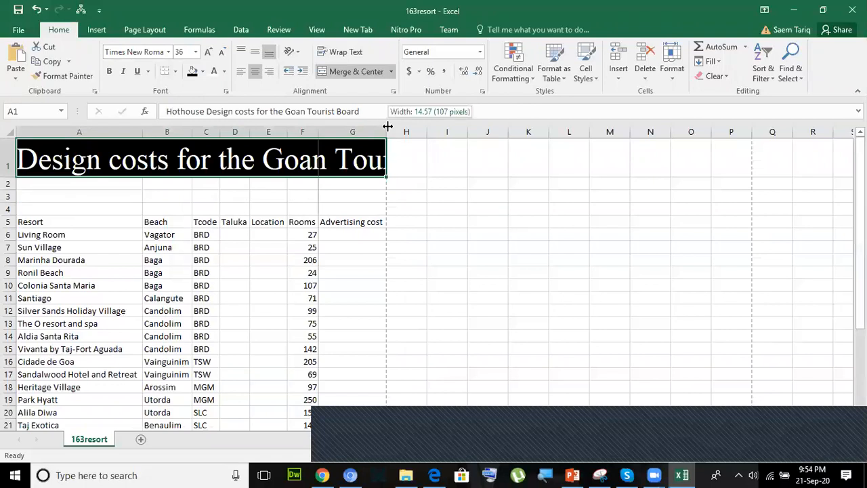
left_click(302, 184)
left_click_drag(384, 133, 401, 134)
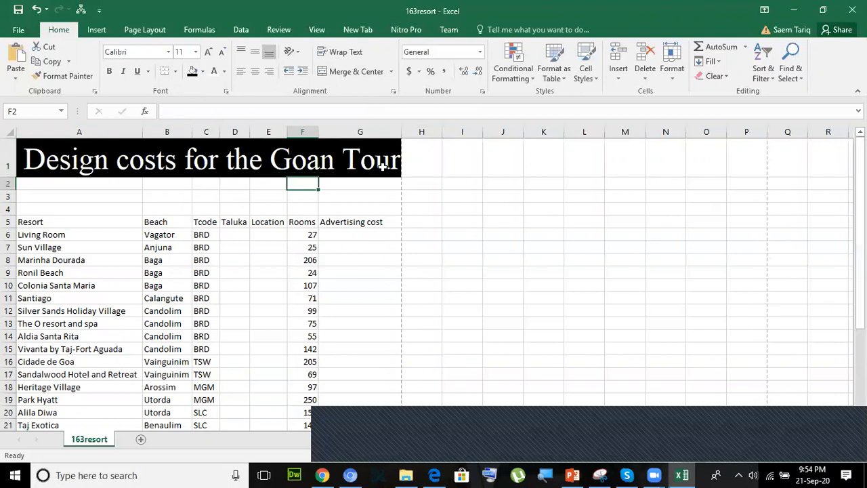
key("alt+Tab")
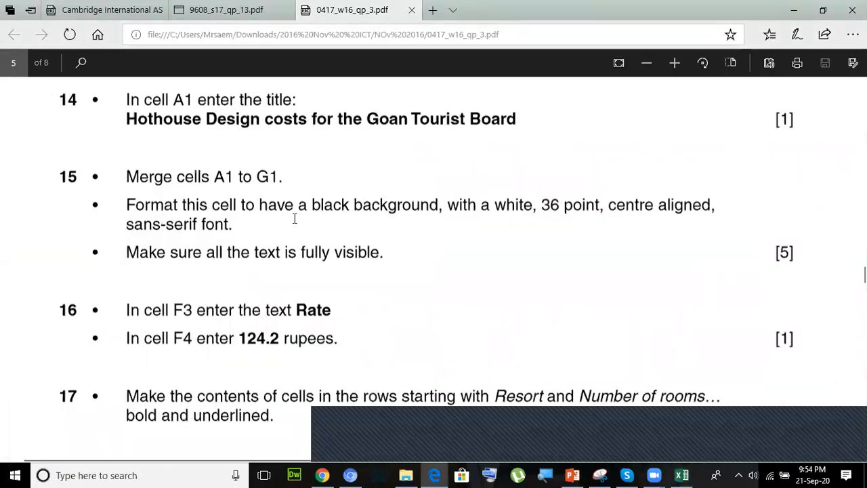
key("alt+Tab")
left_click(364, 182)
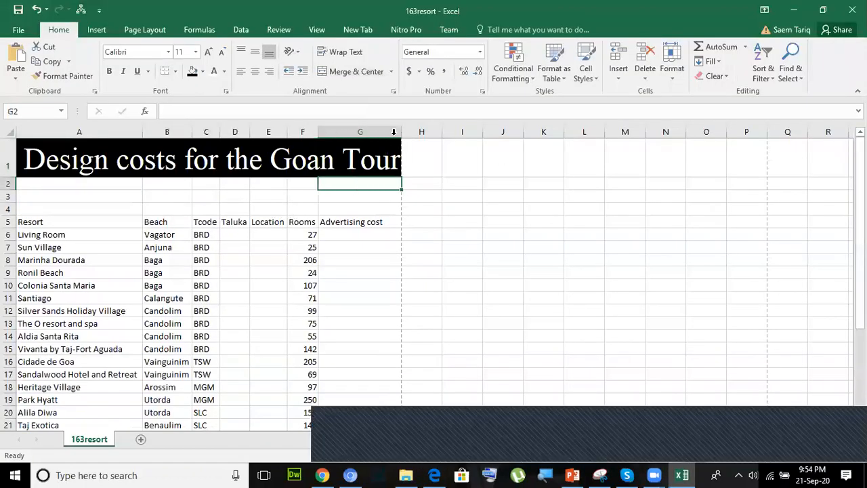
left_click_drag(400, 131, 409, 131)
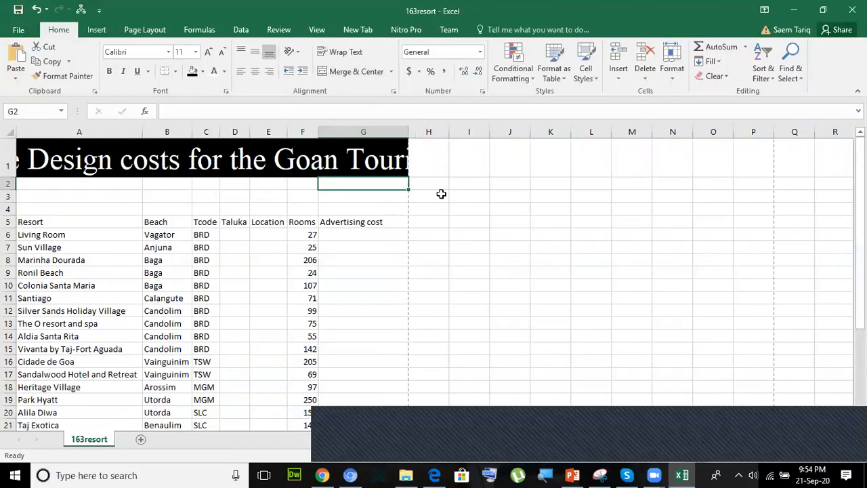
left_click_drag(425, 128, 425, 129)
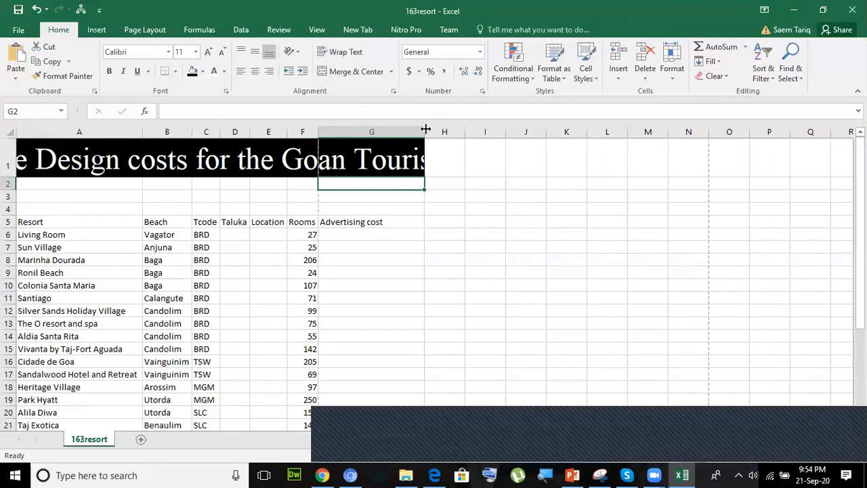
- Select the whole sheet and autofit all column widths to their contents
left_click(151, 160)
left_click(8, 130)
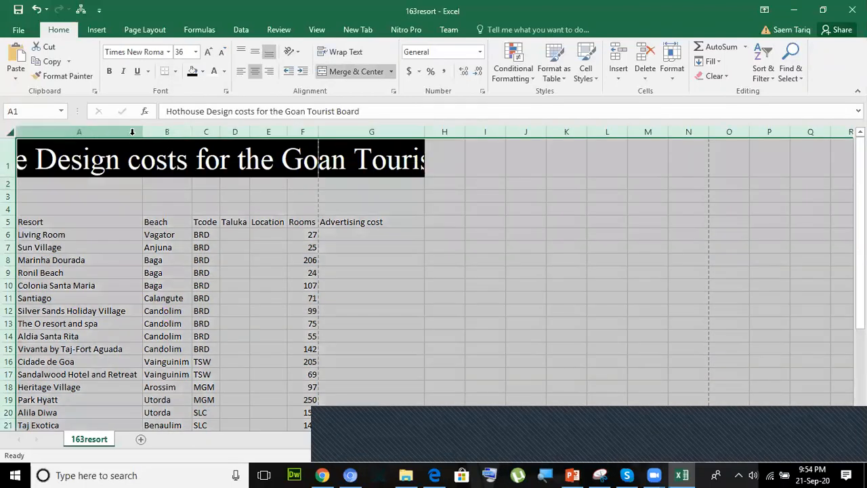
double_click(141, 130)
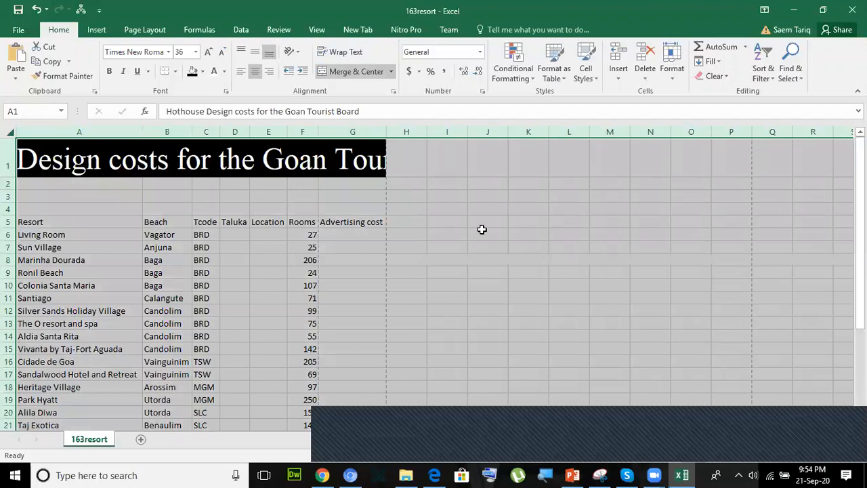
- Try to fit the full title in the merged cell by greatly widening column G
left_click(420, 195)
left_click_drag(387, 131, 557, 132)
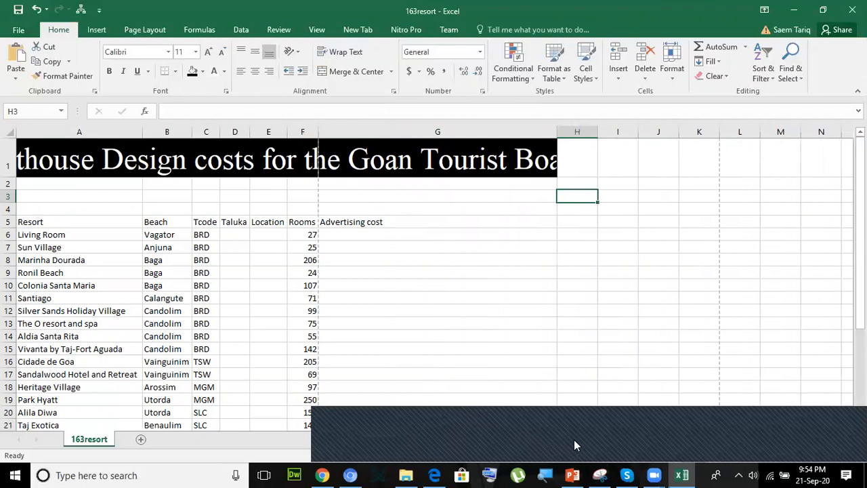
left_click_drag(559, 127, 602, 128)
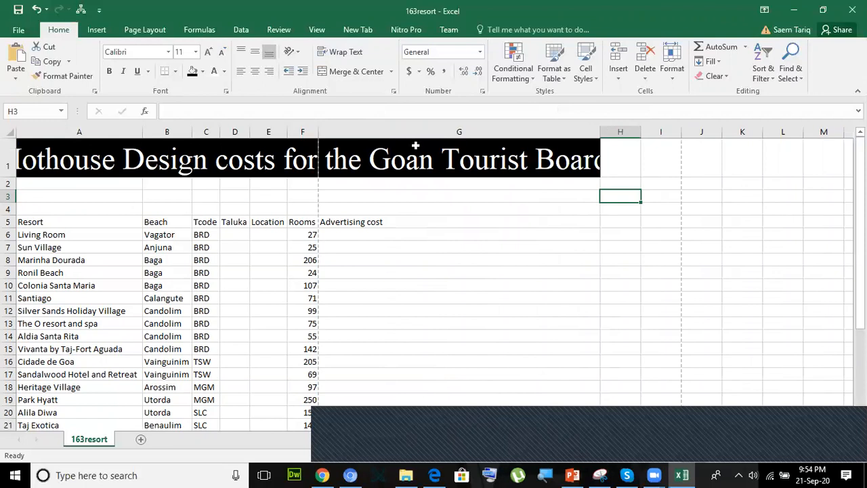
- Autofit every column again to reset the widened column G
left_click(8, 131)
left_click_drag(141, 132, 141, 132)
double_click(141, 132)
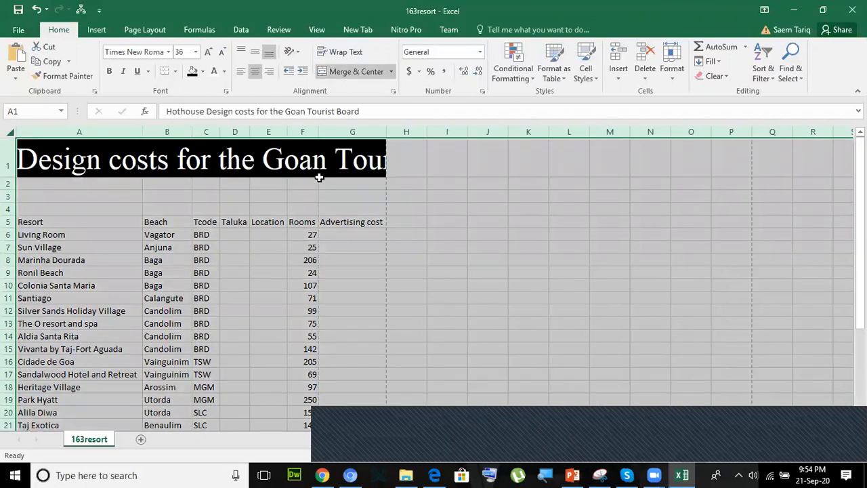
- Widen column G until the whole title fits inside the merged cell in row 1
left_click(369, 167)
left_click_drag(387, 132, 568, 132)
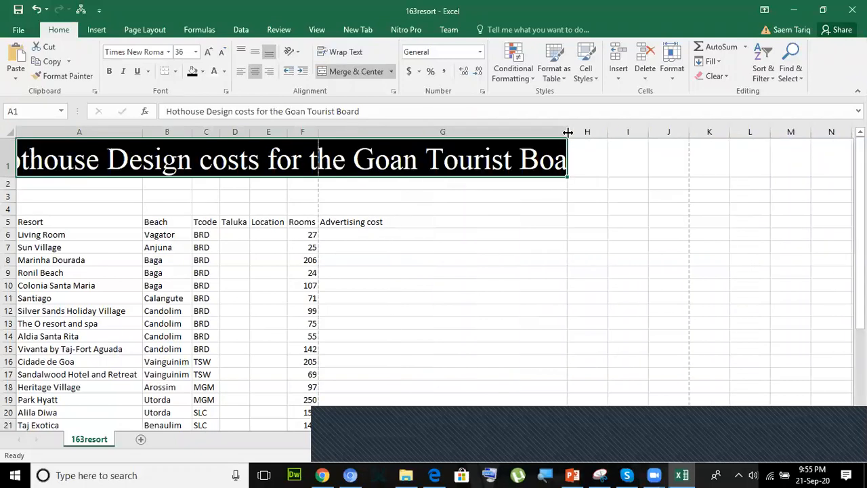
left_click_drag(639, 133, 637, 132)
left_click(604, 234)
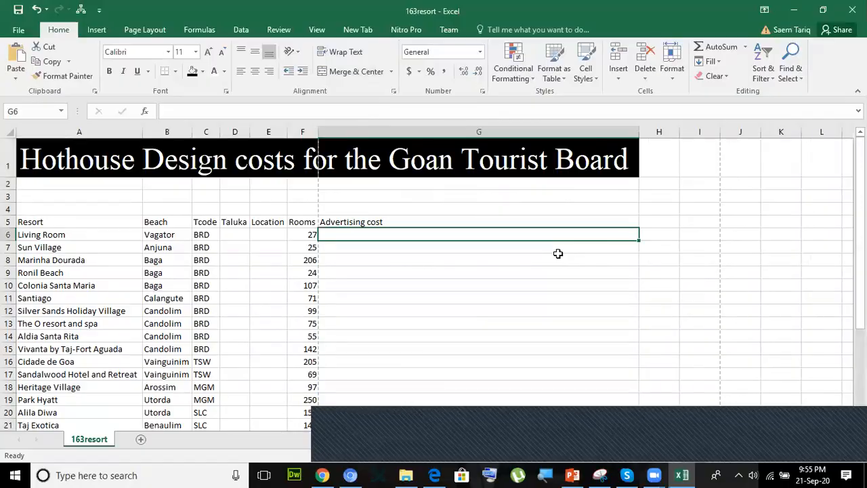
- Copy the text Rate from question 16 of the exam paper and paste it into cell F3 of the spreadsheet
key("alt+Tab")
key("alt+Tab")
key("alt+Tab")
scroll(405, 274, "down", 1)
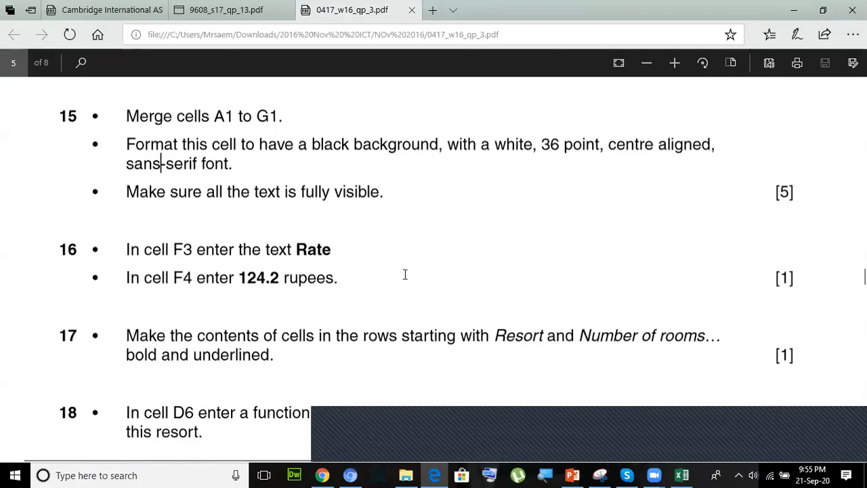
left_click_drag(226, 189, 317, 187)
left_click(128, 248)
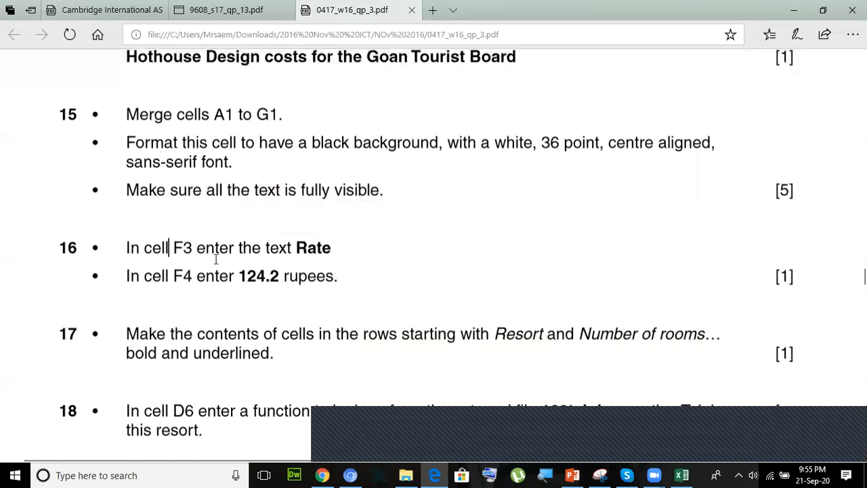
left_click_drag(298, 248, 336, 248)
key("ctrl+c")
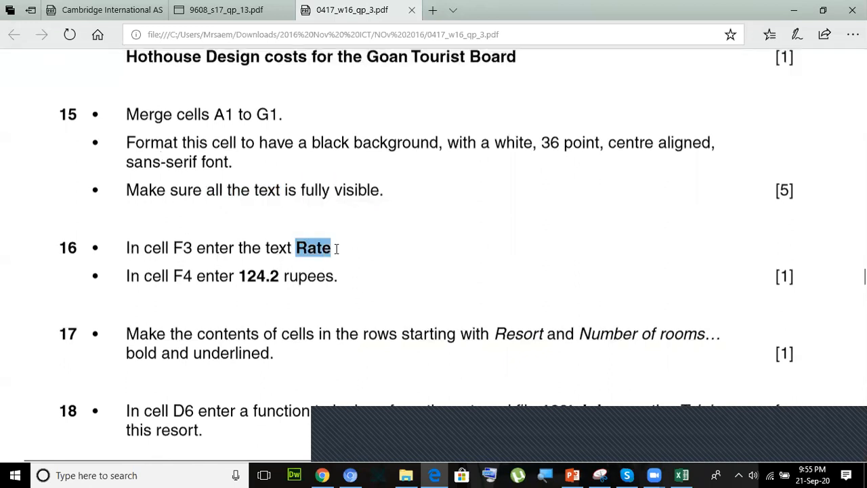
key("alt+Tab")
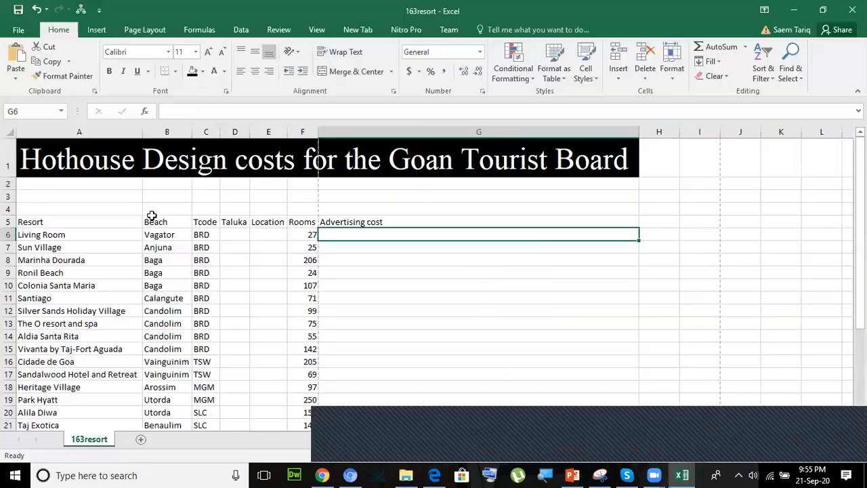
left_click(301, 197)
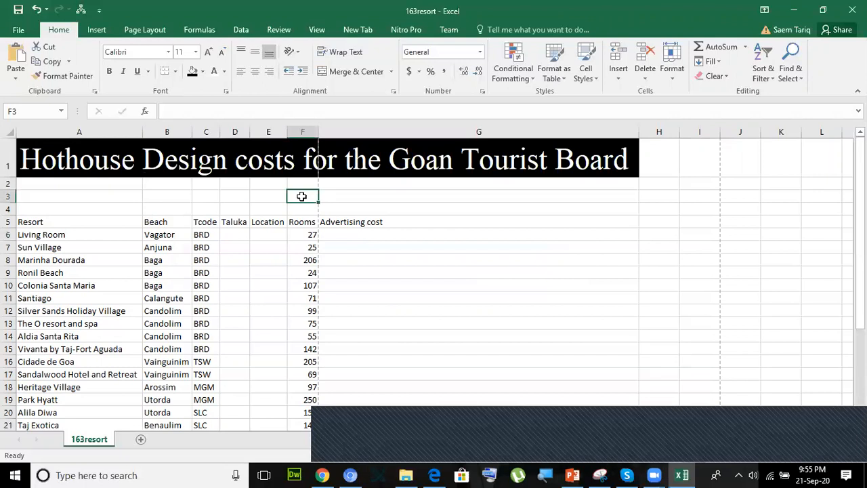
key("ctrl+v")
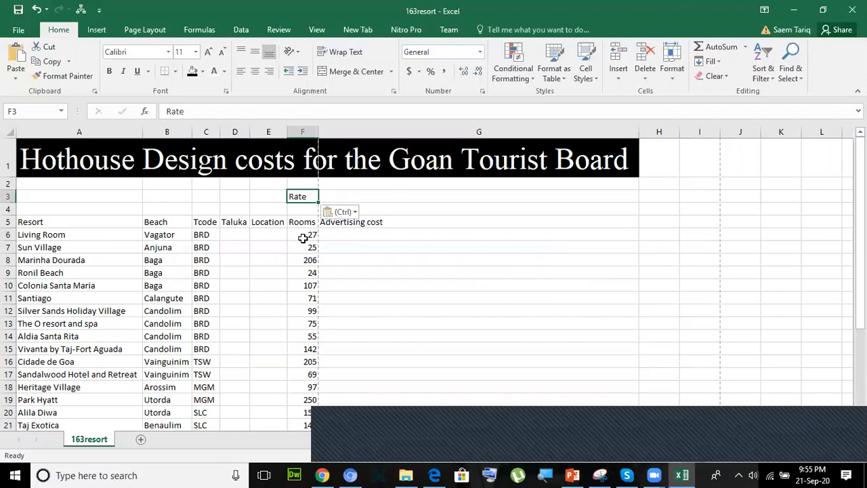
- Copy 124.2 from question 16 of the exam paper, paste it into cell F4, and recheck the instruction
key("alt+Tab")
left_click(171, 277)
left_click_drag(239, 278, 278, 278)
key("ctrl+c")
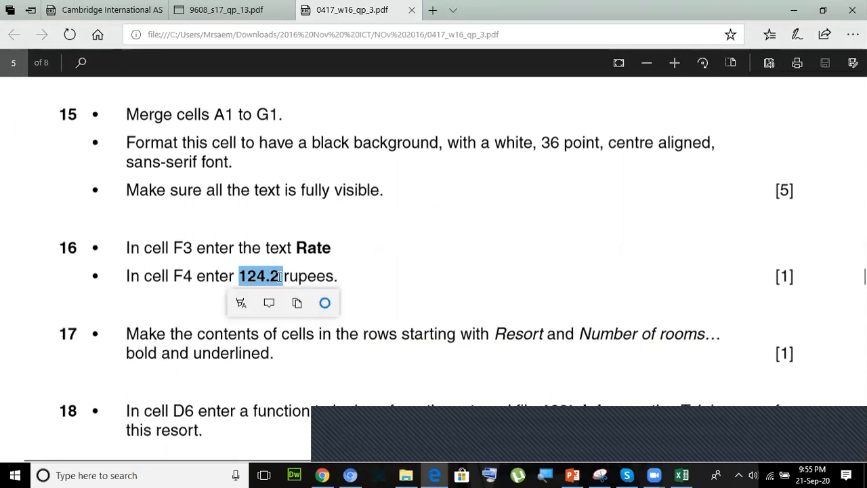
key("alt+Tab")
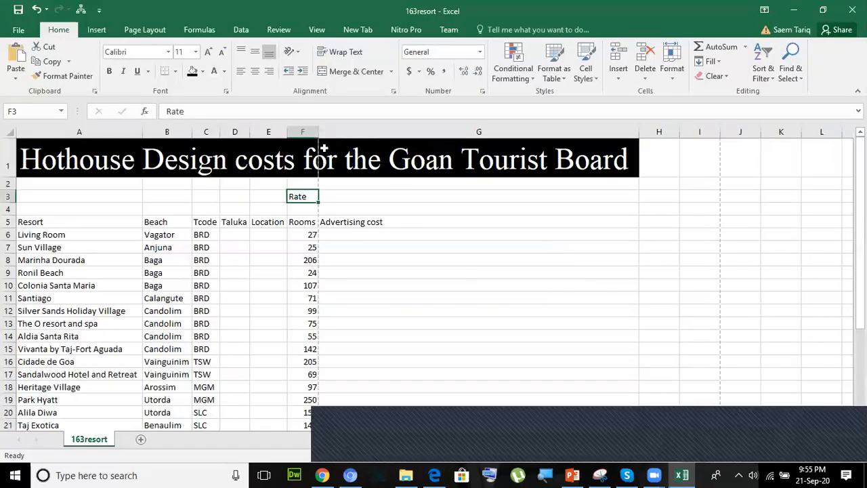
left_click(302, 209)
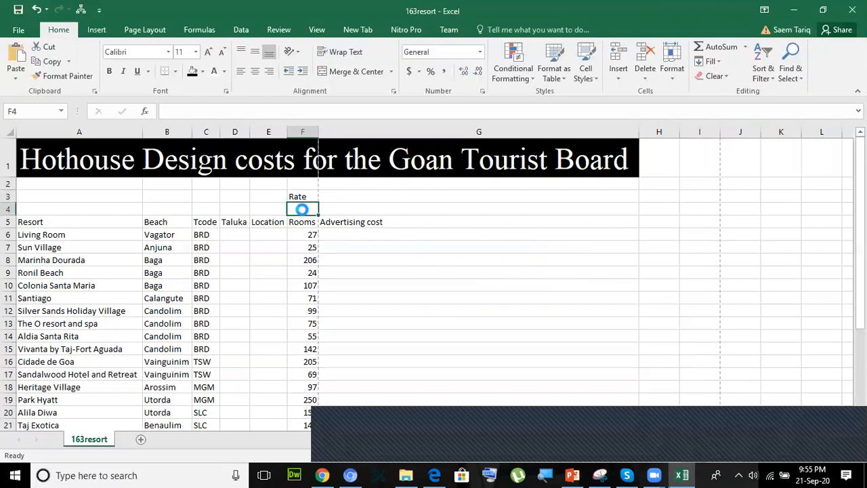
key("ctrl+v")
key("alt+Tab")
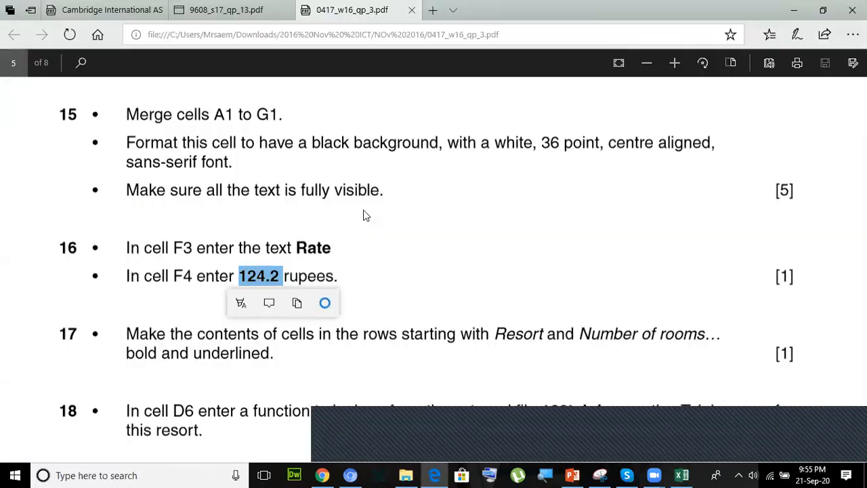
left_click(353, 241)
key("alt+Tab")
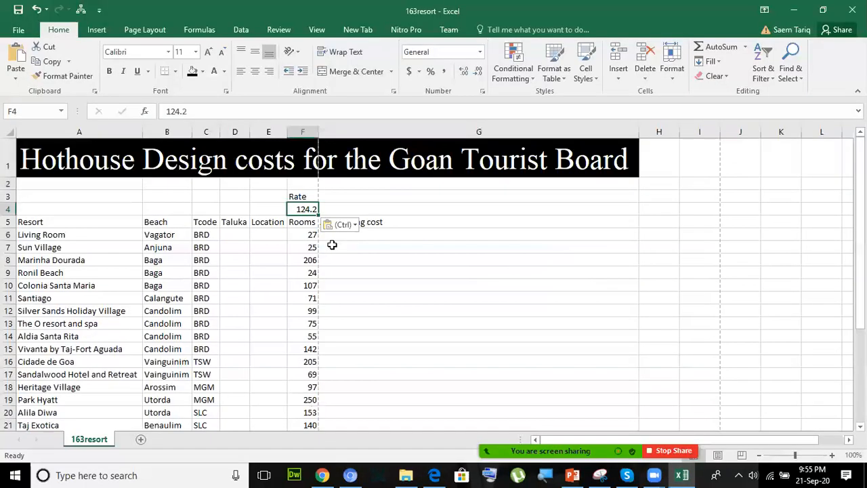
right_click(299, 209)
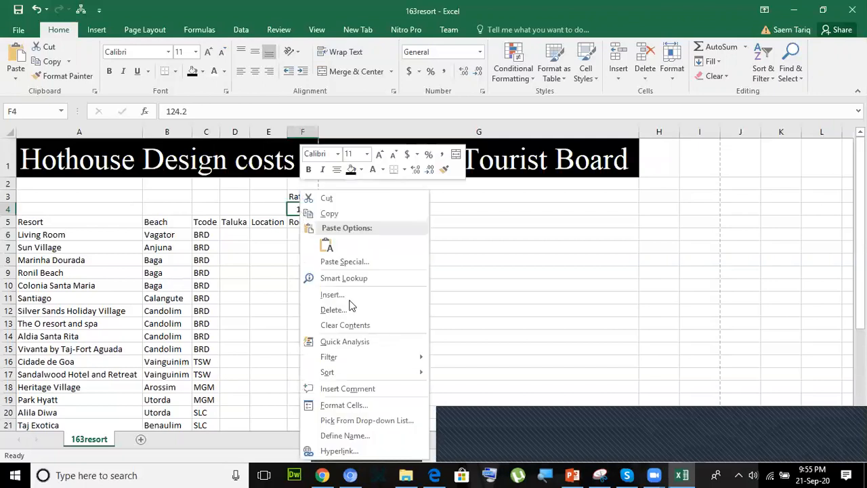
key("Escape")
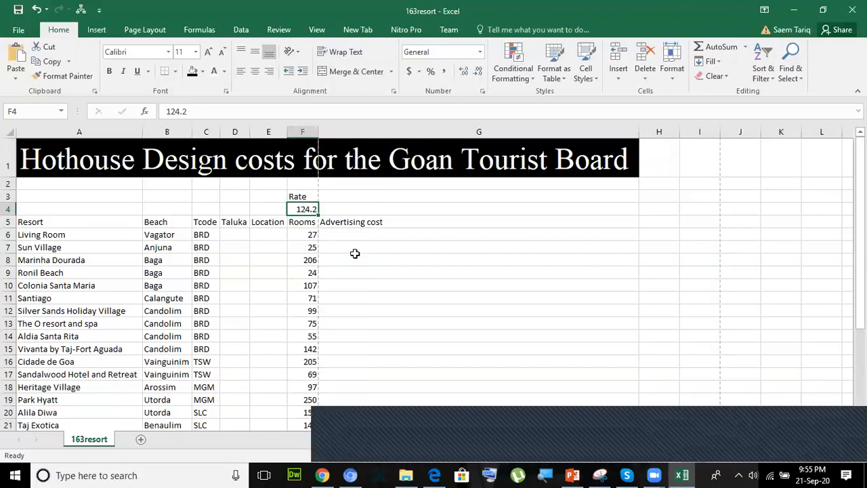
key("ctrl+1")
left_click(237, 238)
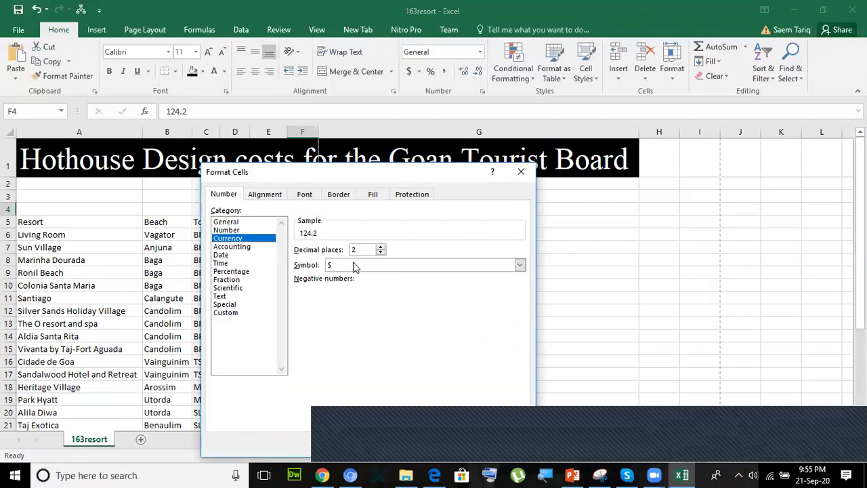
left_click(371, 266)
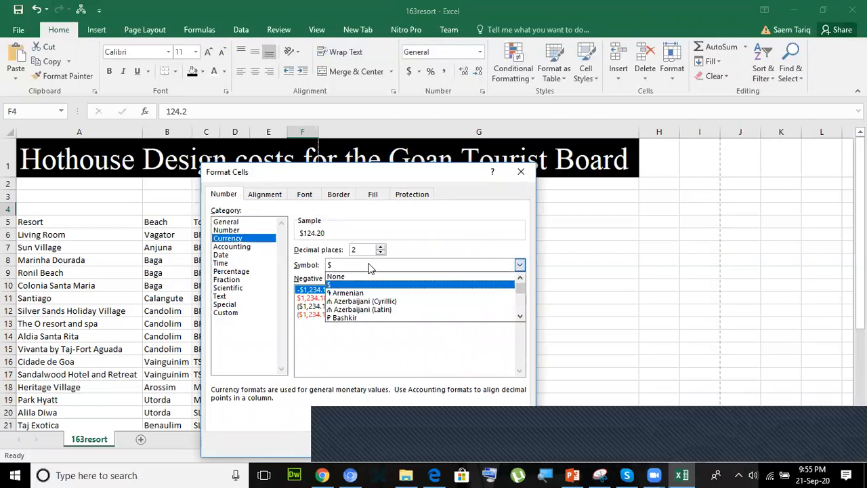
left_click_drag(521, 286, 522, 303)
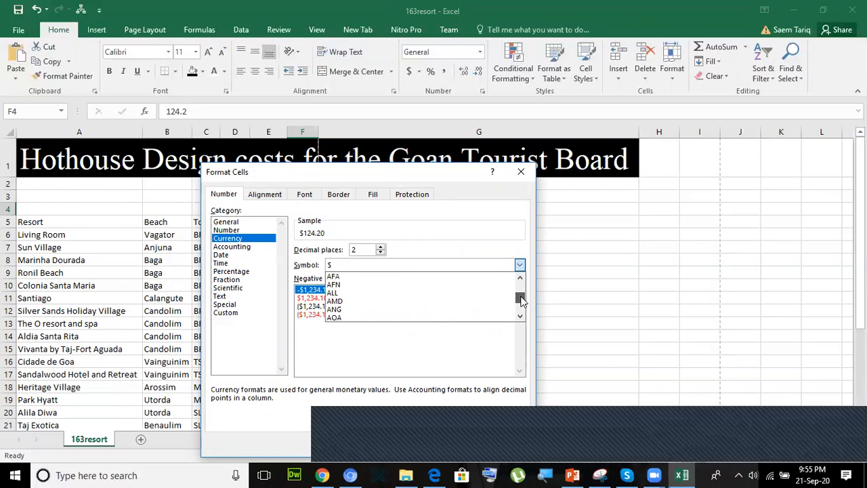
left_click(497, 437)
left_click(496, 437)
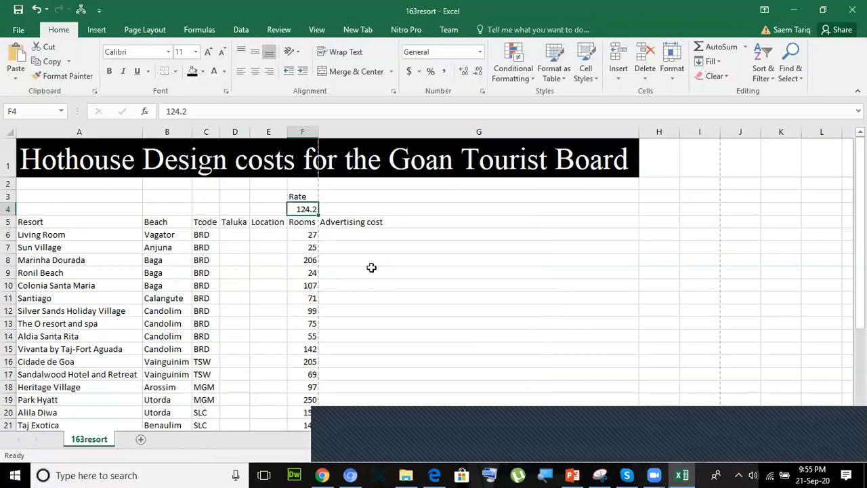
- Format cell F4 as Currency with two decimal places and the INR symbol
right_click(303, 207)
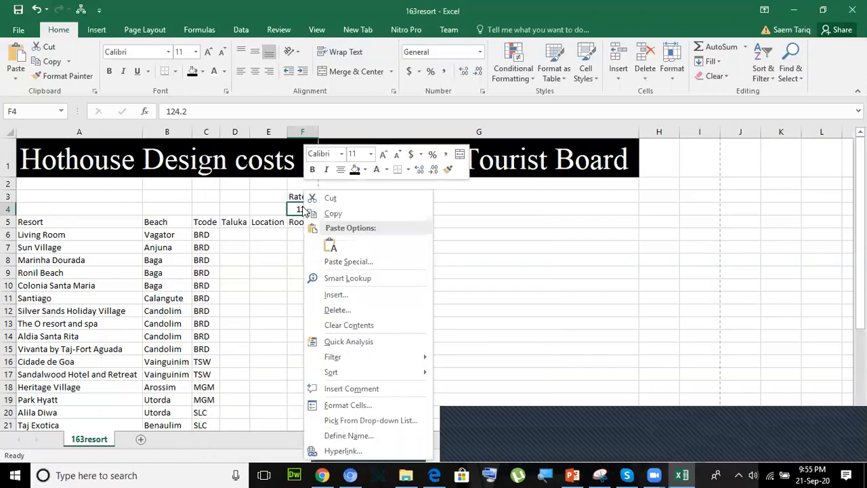
left_click(349, 401)
left_click(217, 239)
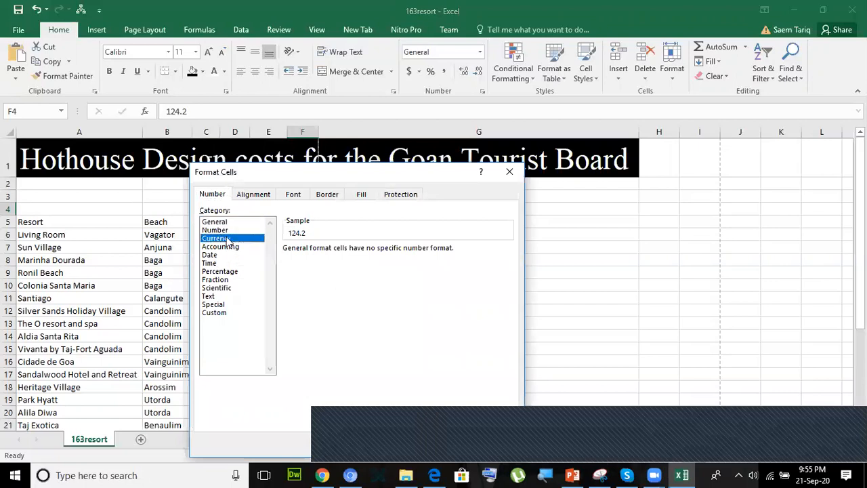
left_click(508, 265)
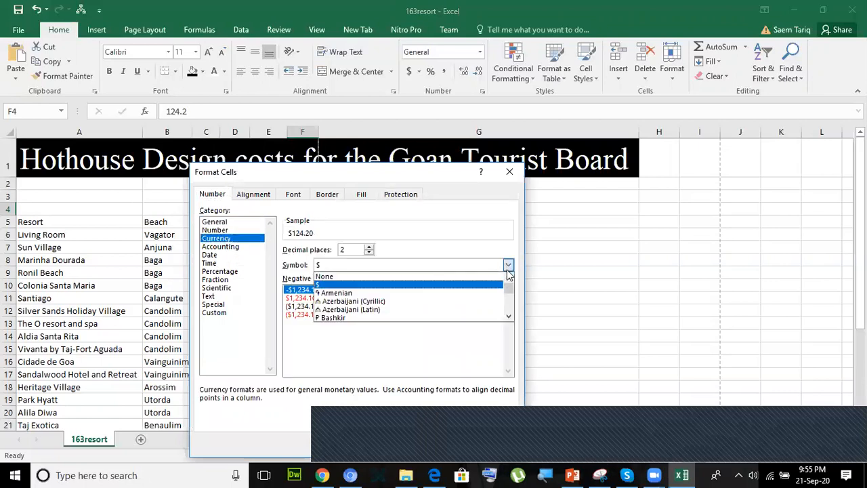
left_click_drag(508, 286, 511, 293)
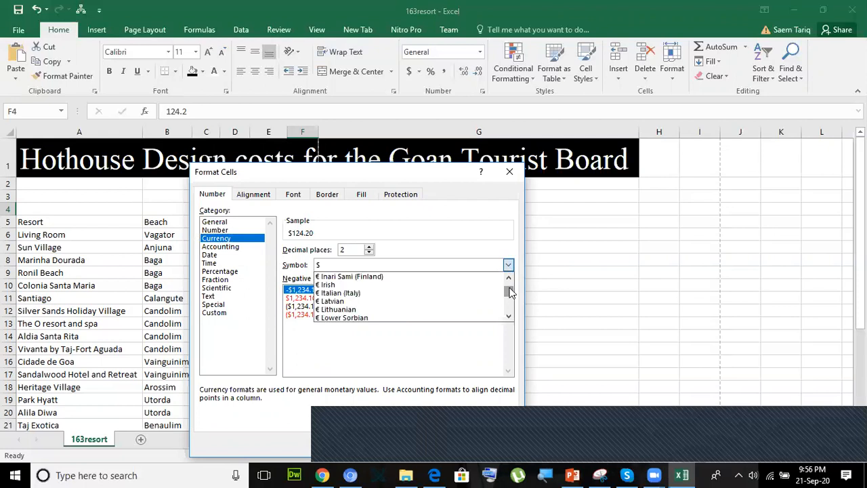
left_click(508, 278)
left_click(508, 278)
left_click(509, 278)
left_click(509, 318)
scroll(509, 318, "down", 5)
scroll(510, 322, "down", 3)
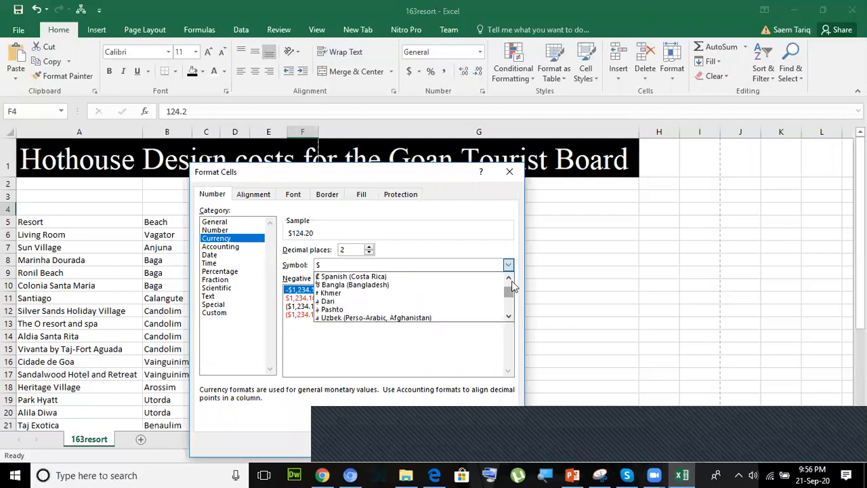
left_click(508, 277)
left_click(508, 278)
left_click(508, 277)
left_click(508, 277)
left_click(509, 317)
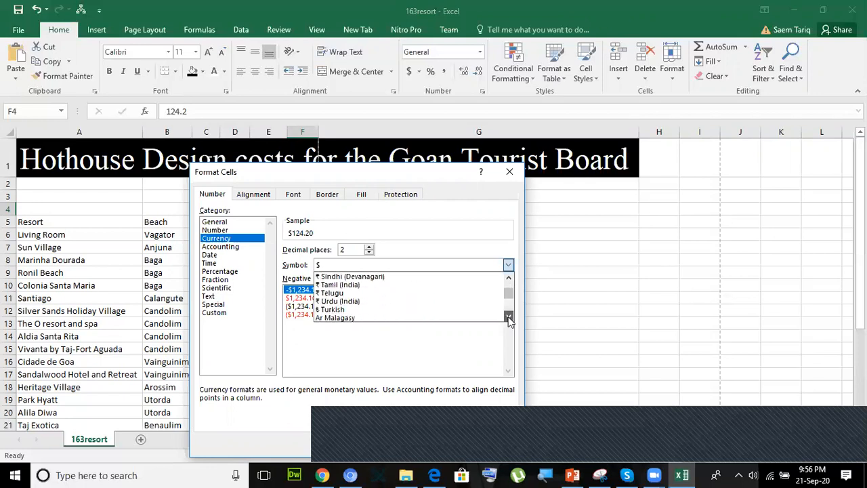
left_click_drag(509, 317, 508, 299)
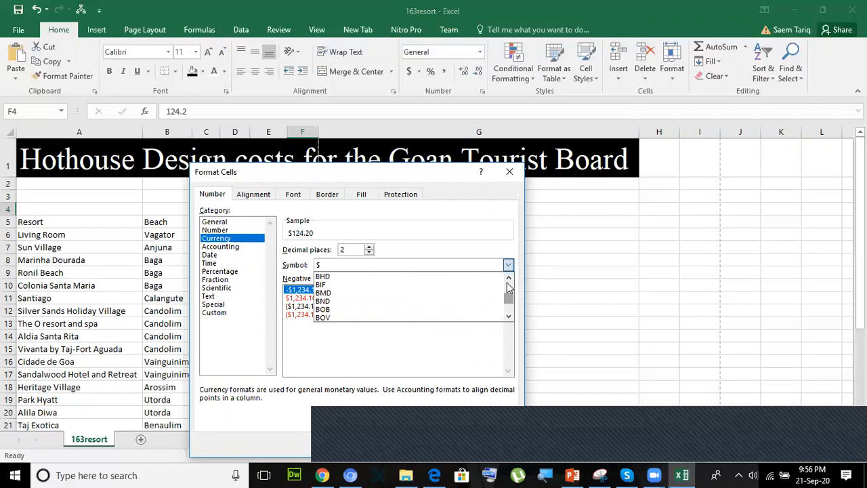
left_click(510, 319)
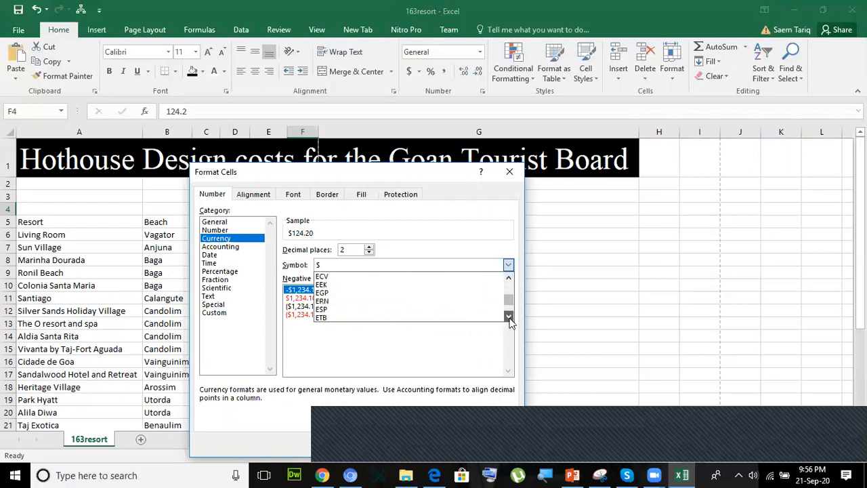
left_click_drag(509, 319, 509, 319)
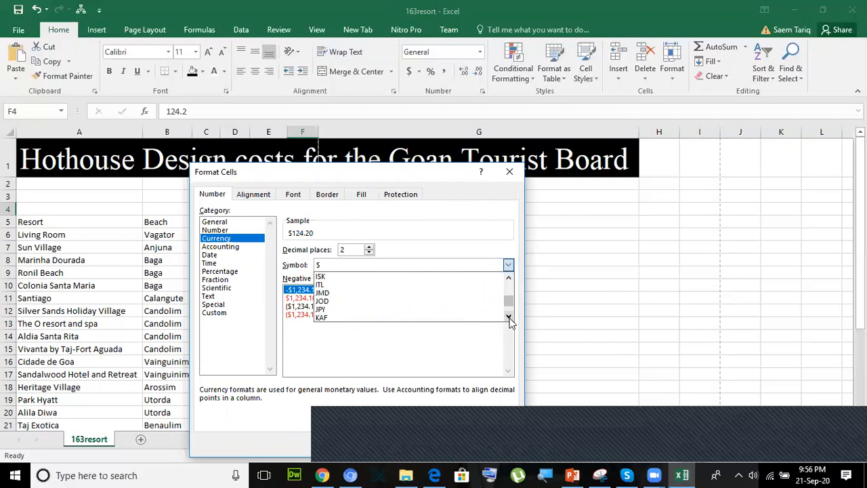
left_click(509, 278)
left_click(509, 278)
left_click(508, 278)
left_click(433, 278)
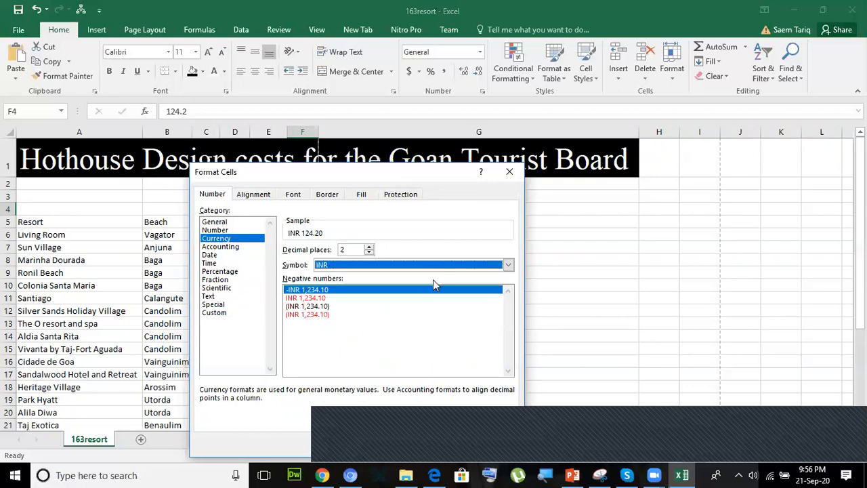
left_click(431, 451)
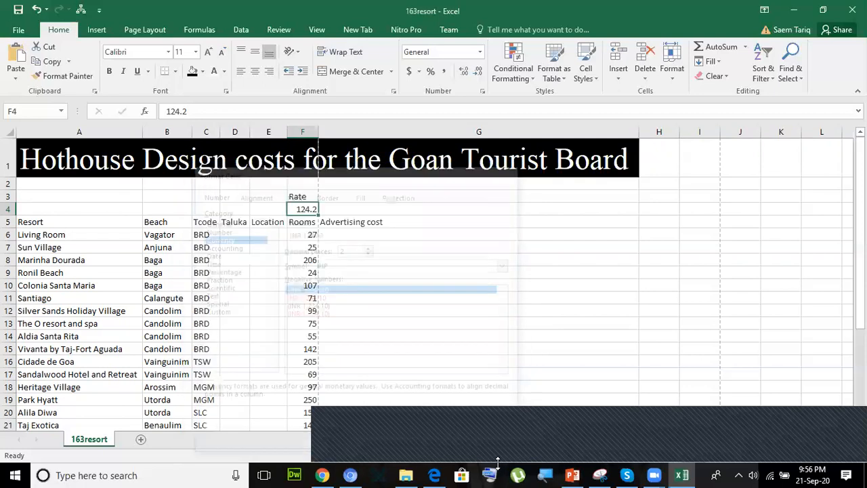
- Check the currency display rule in the exam paper's Task 3 introduction, and read question 17's formatting instructions
mouse_move(351, 474)
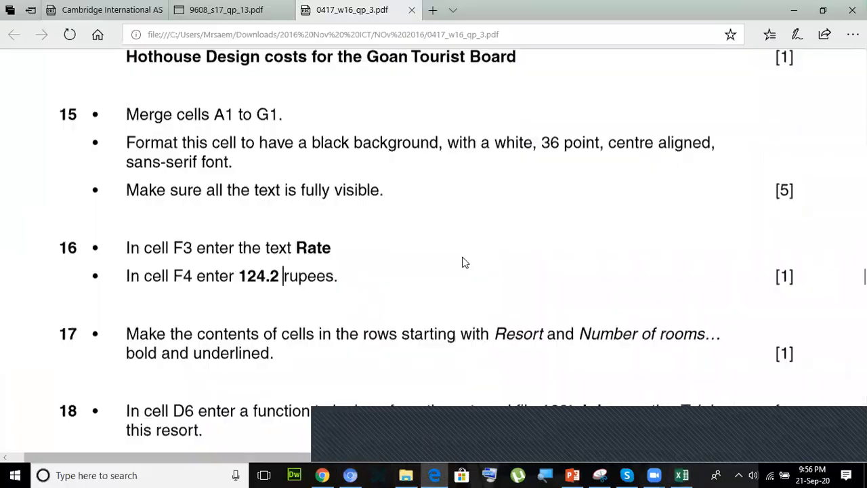
left_click(433, 475)
scroll(460, 261, "up", 3)
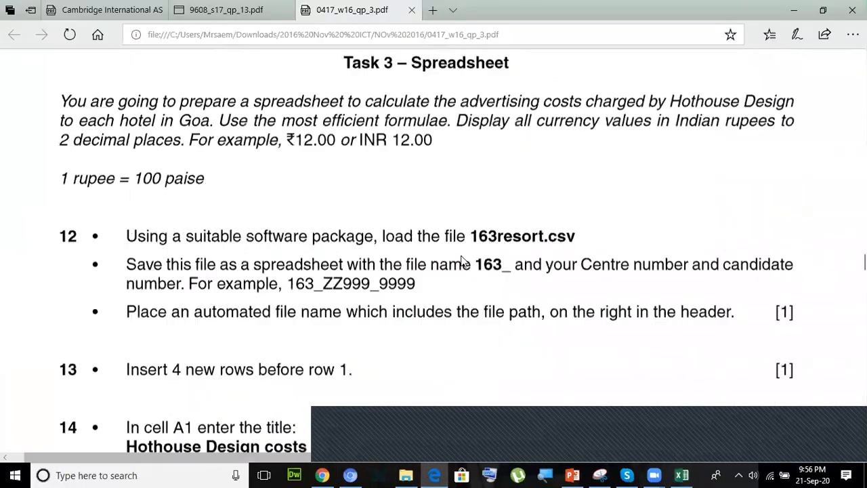
scroll(427, 259, "up", 1)
left_click_drag(355, 247, 432, 247)
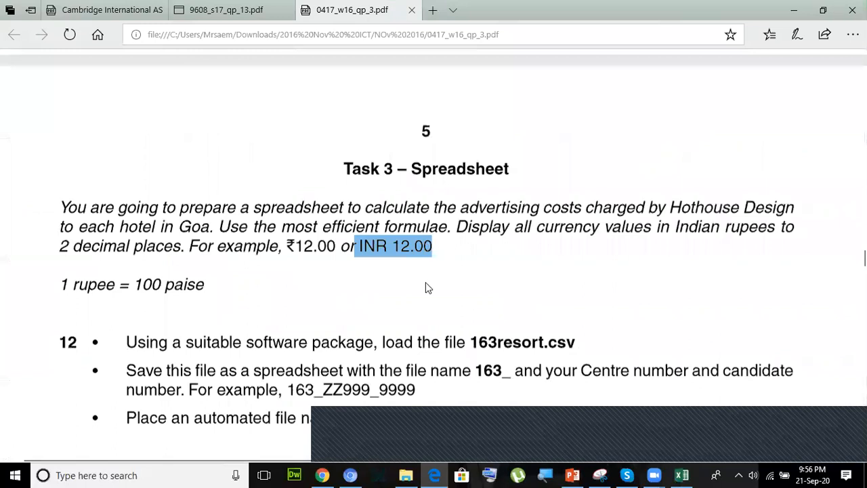
left_click(344, 281)
scroll(343, 282, "down", 10)
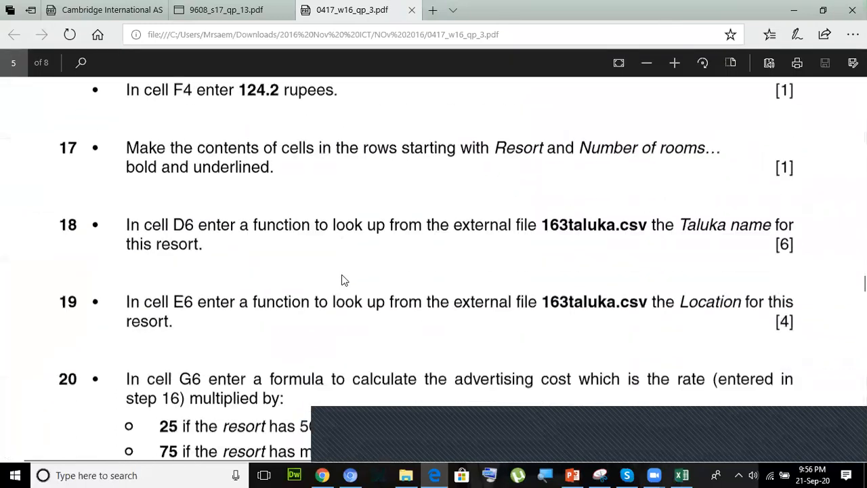
scroll(342, 275, "up", 2)
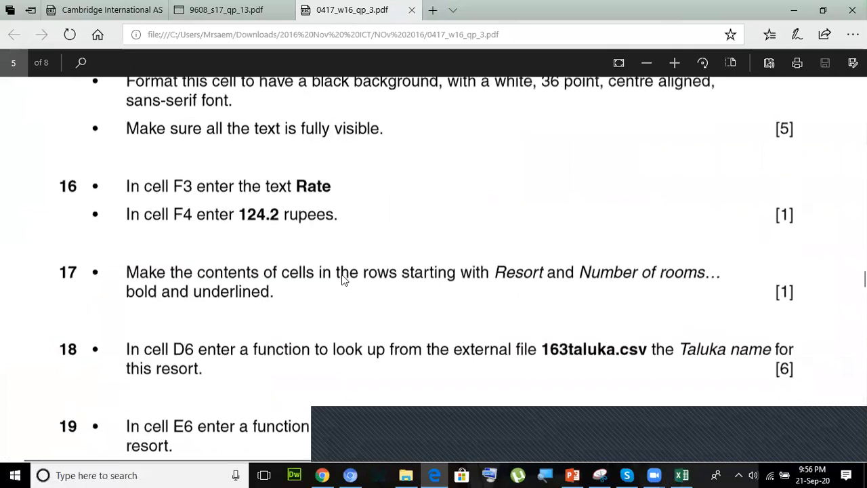
- Make the Resort heading in cell A5 and the Rooms heading in cell F5 bold and italic
scroll(342, 275, "down", 1)
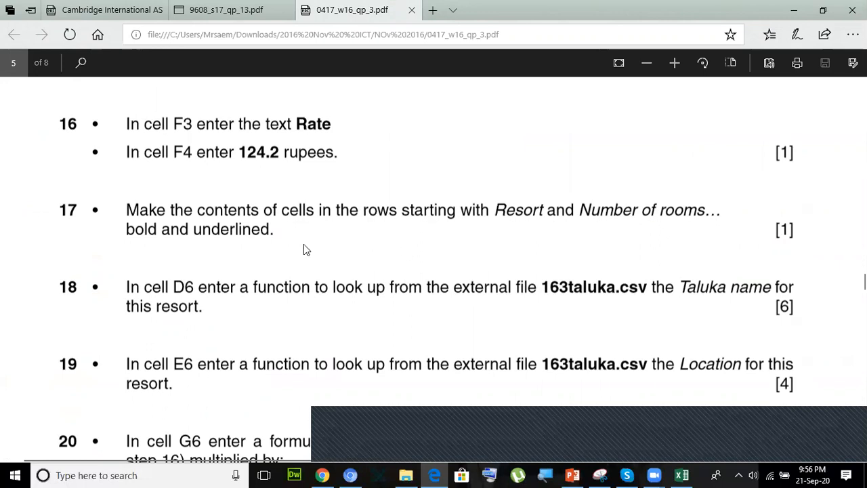
key("alt+Tab")
left_click(257, 235)
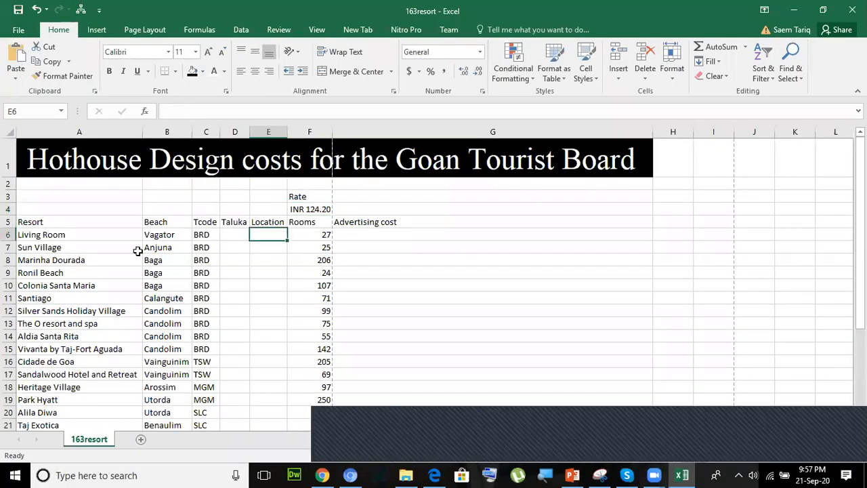
left_click(64, 226)
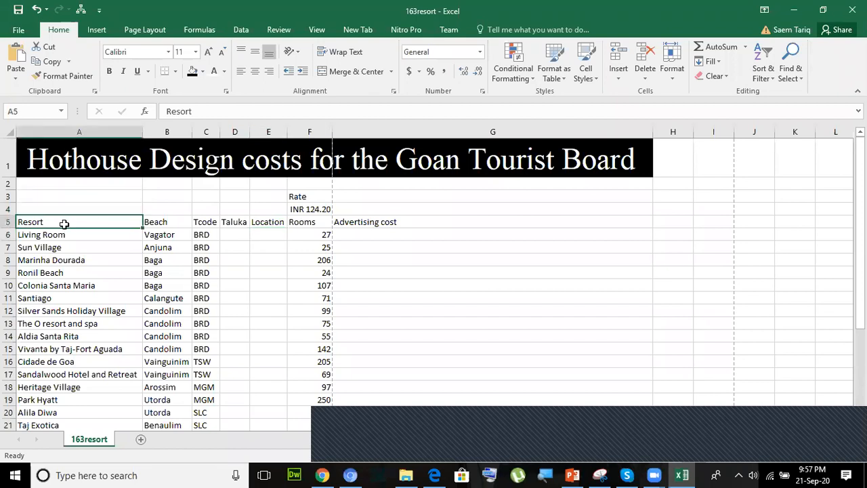
left_click(109, 71)
left_click(123, 71)
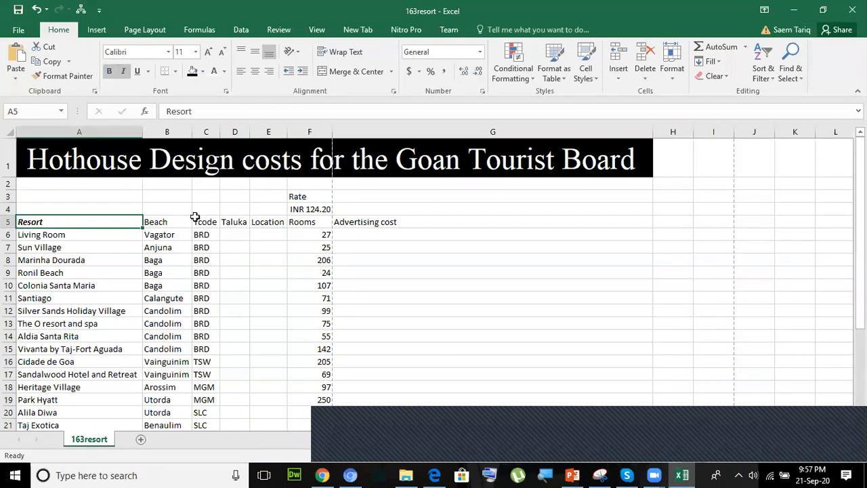
left_click(312, 224)
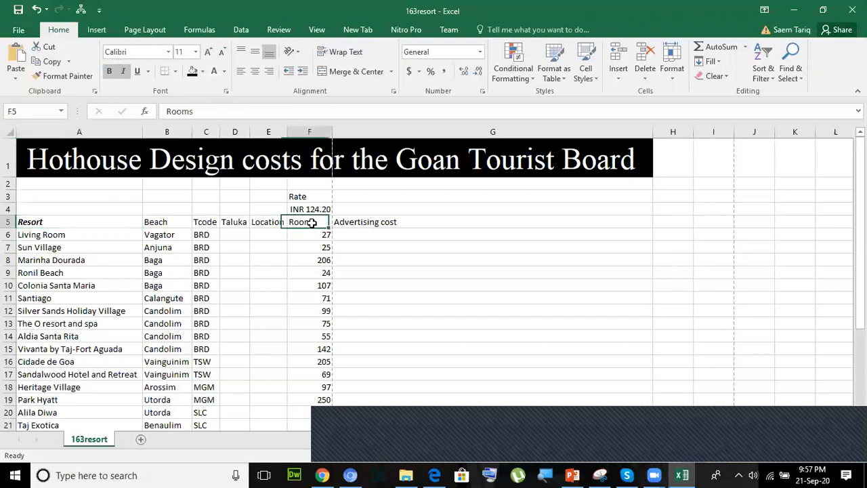
left_click(109, 72)
left_click(122, 71)
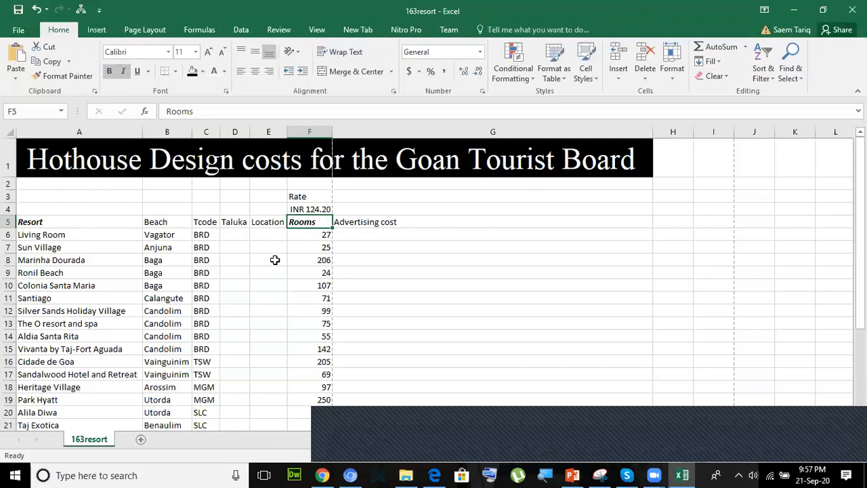
- Recheck question 17 in the exam paper, and replace the italics on the Rooms and Resort headings with underlining
key("alt+Tab")
scroll(277, 260, "down", 1)
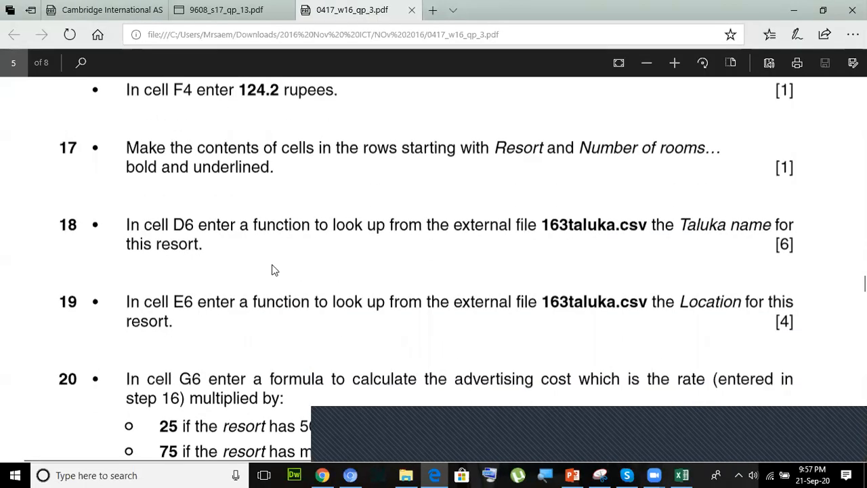
key("alt+Tab")
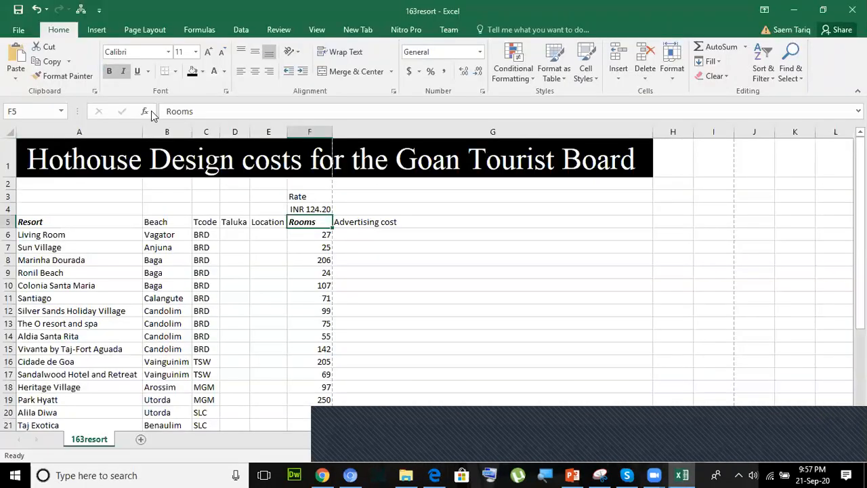
left_click(137, 71)
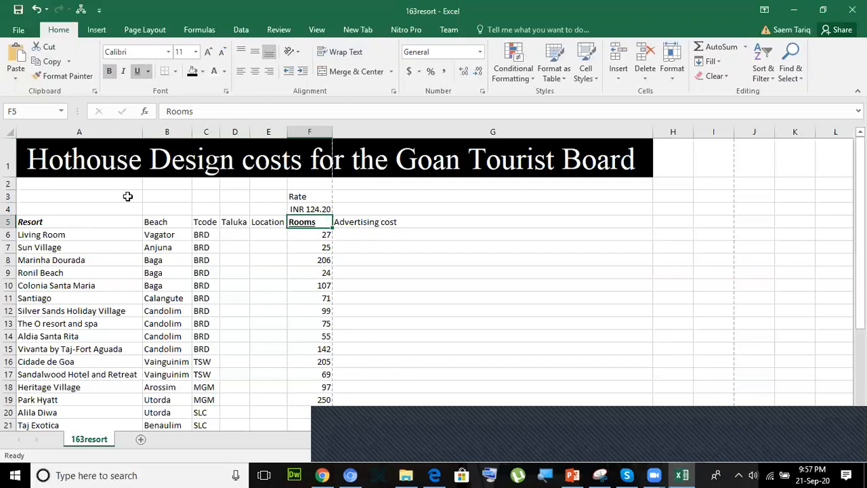
left_click(63, 222)
left_click(123, 71)
left_click(137, 71)
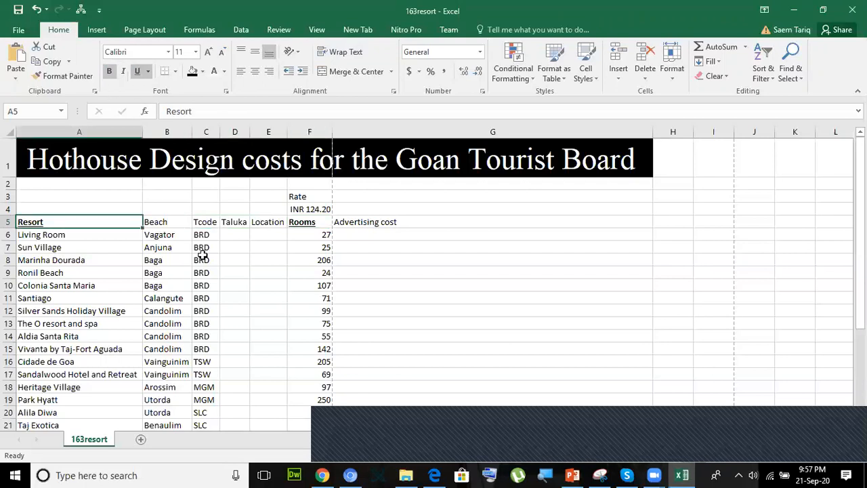
- Find question 18's external file name, open 163taluka from the 0417_w16_sf_03 folder, and autofit its columns
key("alt+Tab")
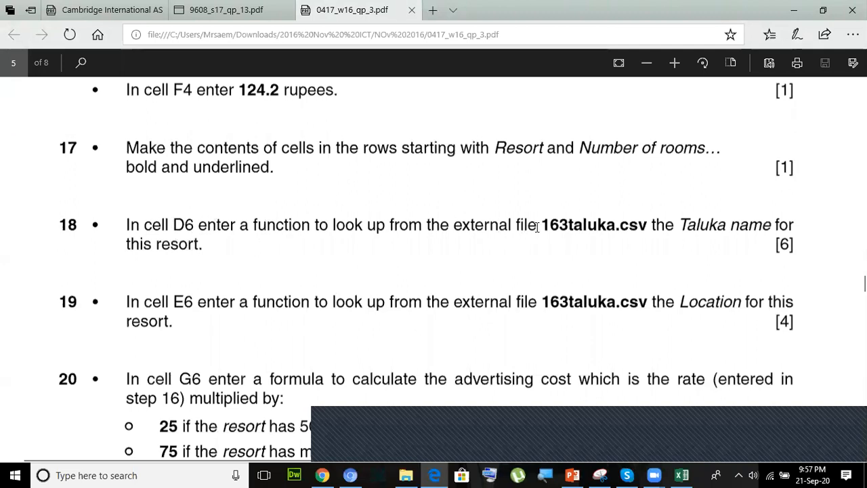
left_click_drag(537, 227, 615, 226)
left_click(404, 475)
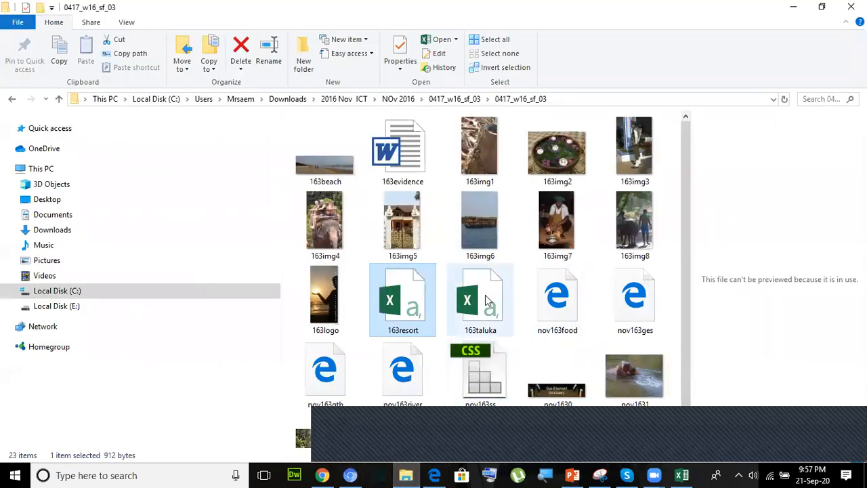
double_click(483, 301)
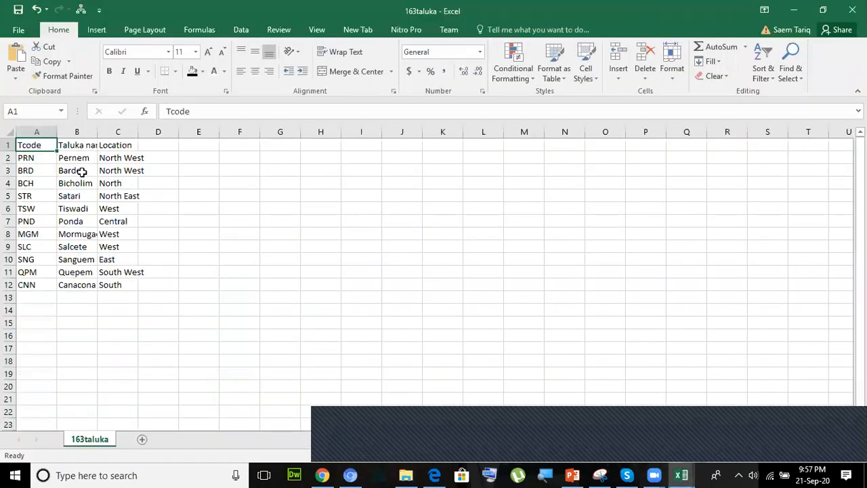
left_click(9, 132)
double_click(57, 132)
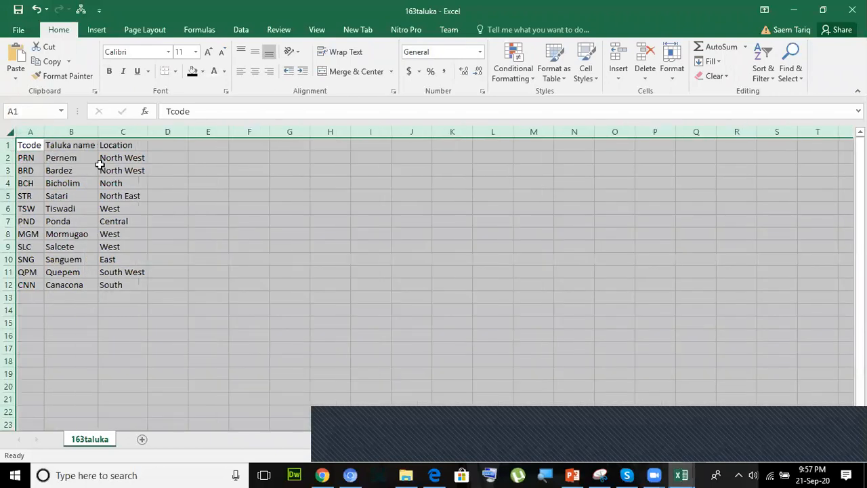
left_click(124, 184)
- Reread question 18 in the exam paper for the target cell, source file and Taluka name field, and view the 163taluka table
left_click(434, 476)
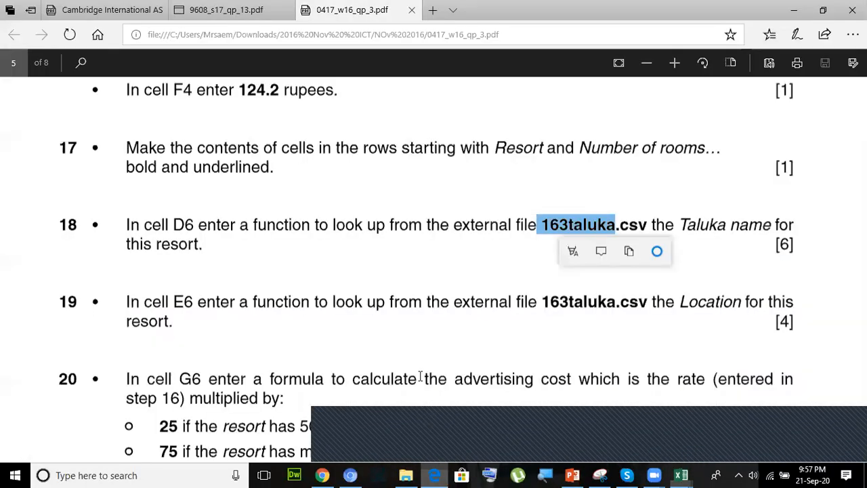
left_click(195, 225)
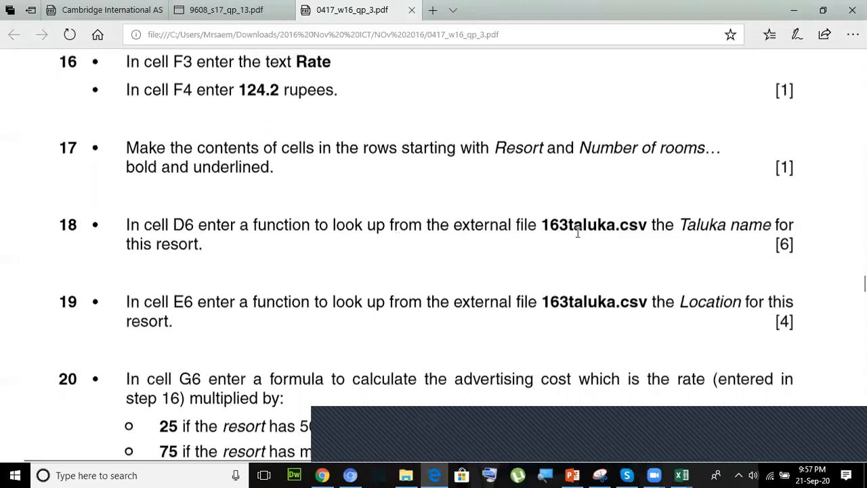
left_click_drag(675, 224, 736, 227)
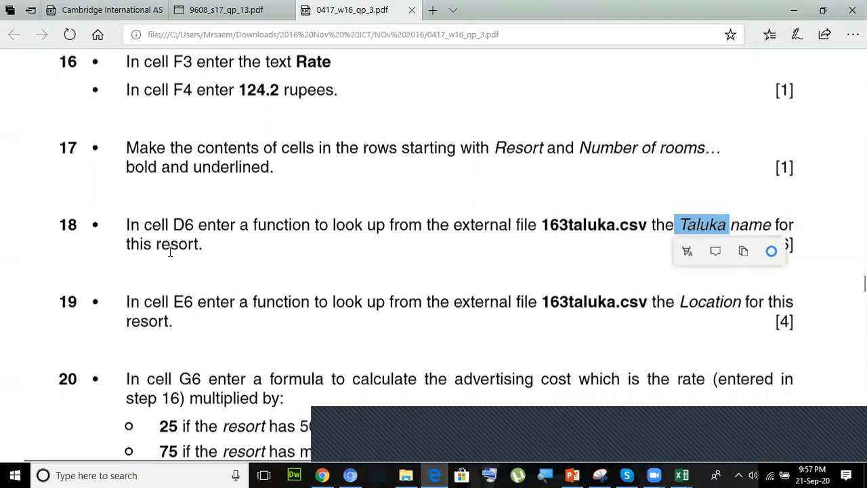
left_click(189, 239)
mouse_move(679, 474)
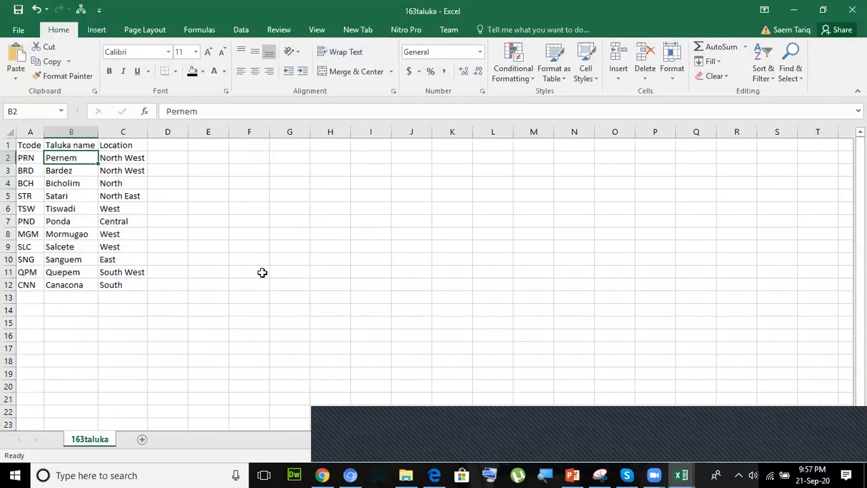
- Start a VLOOKUP formula in cell D6 of the 163resort workbook with C6 as the lookup value
mouse_move(679, 475)
left_click(612, 423)
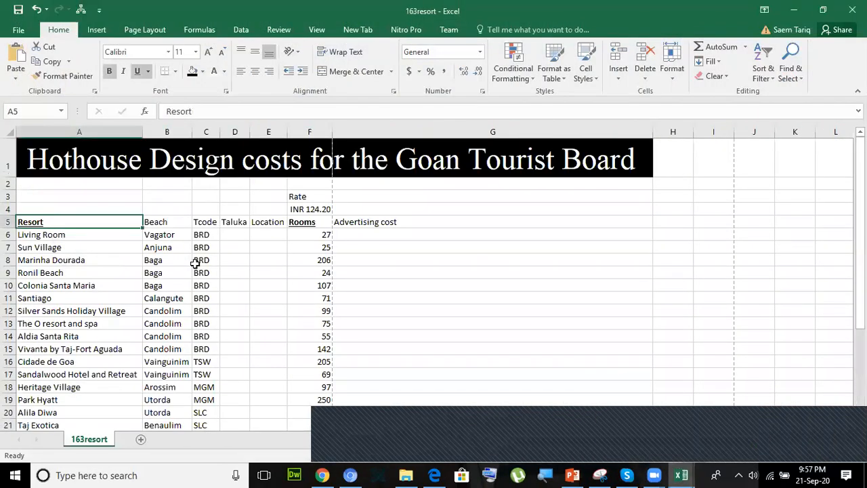
left_click(232, 235)
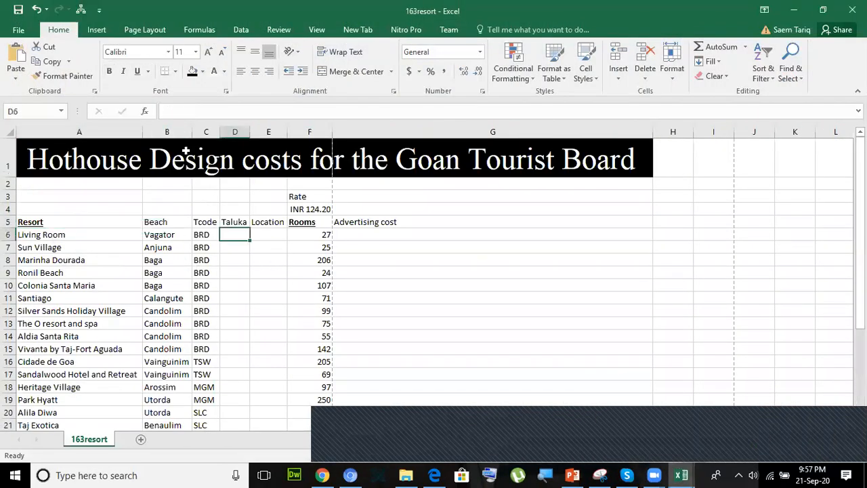
left_click(195, 116)
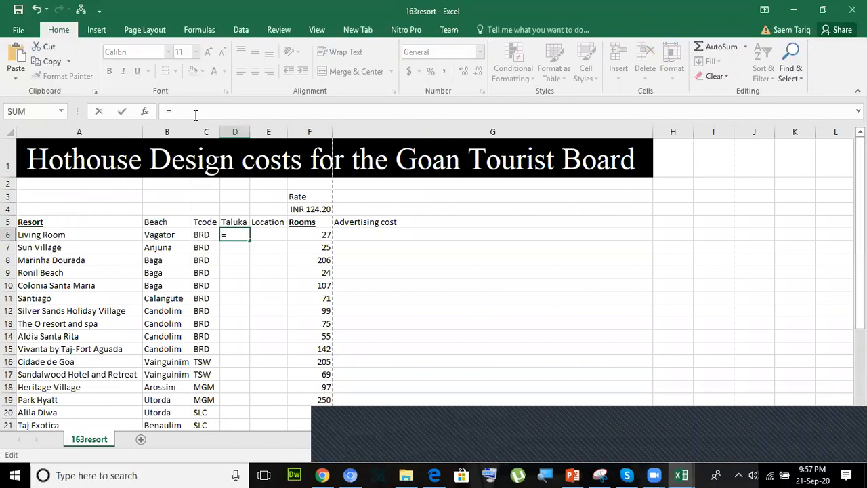
type("vl")
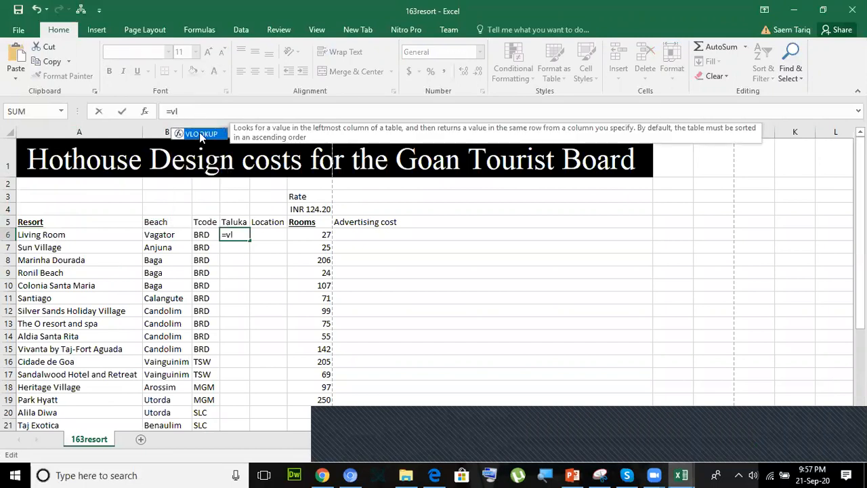
double_click(200, 133)
left_click(204, 237)
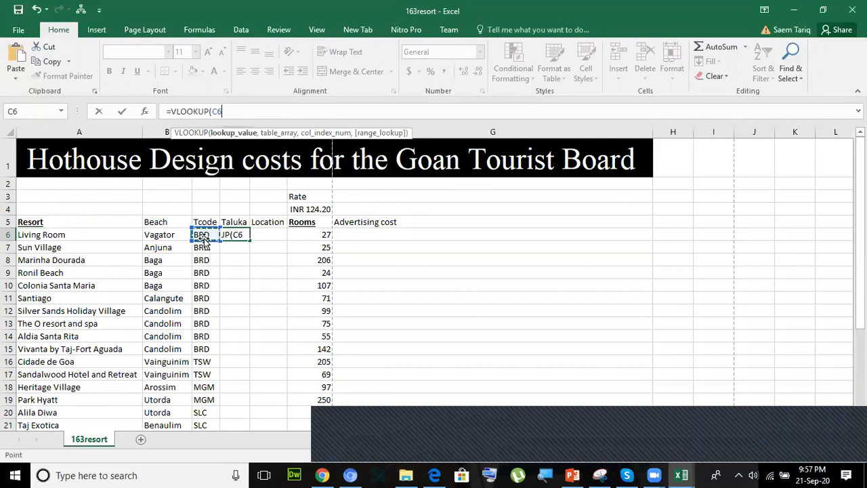
type(",")
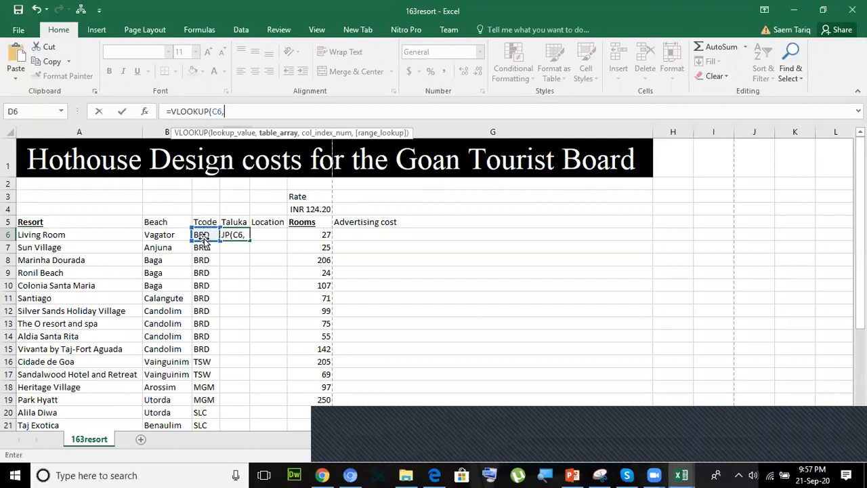
- Set the VLOOKUP table array to $A$2:$B$12 in the 163taluka workbook, and return to 163resort
mouse_move(685, 473)
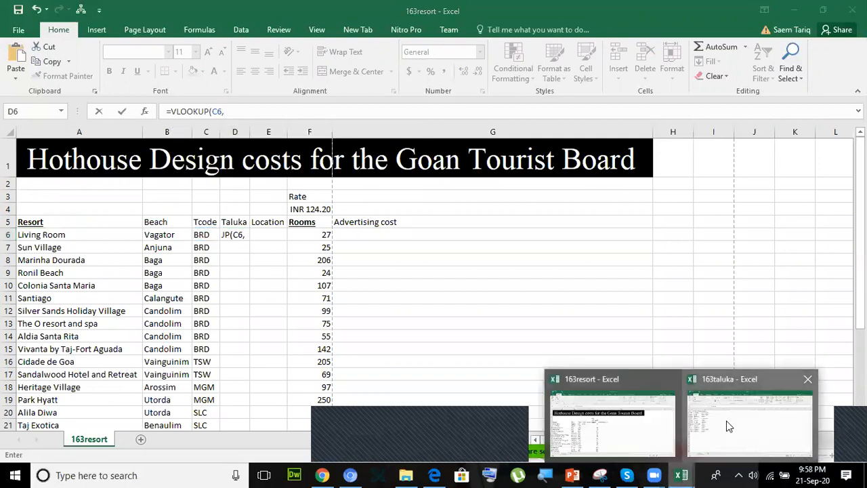
left_click(745, 421)
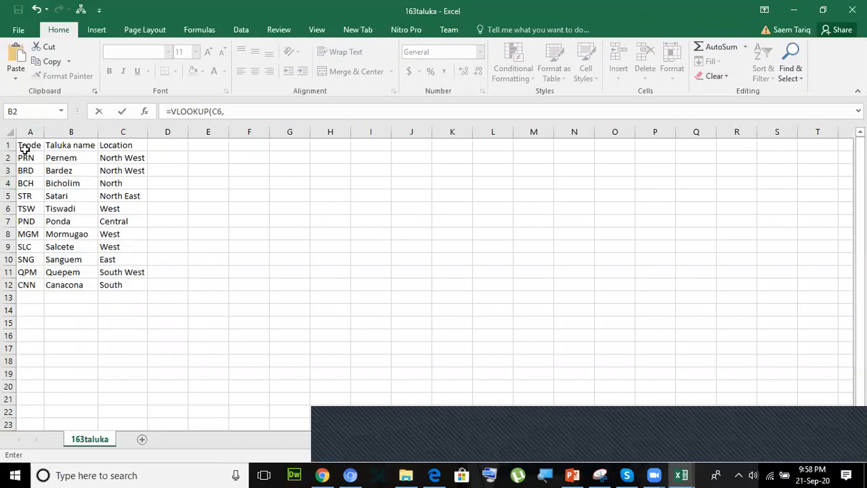
left_click_drag(25, 158, 87, 286)
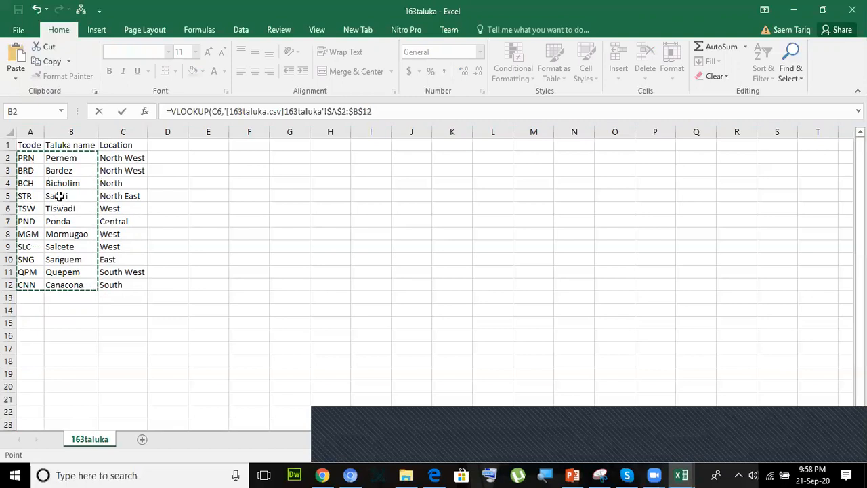
left_click(385, 112)
type(",")
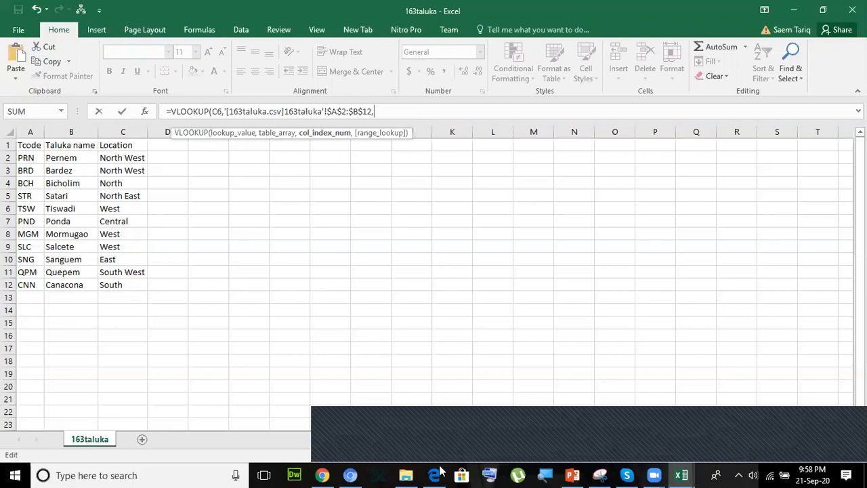
mouse_move(682, 475)
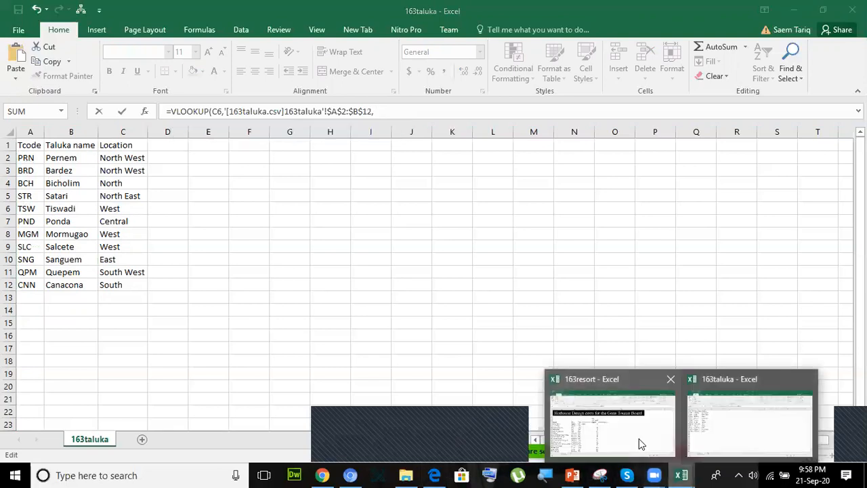
left_click(639, 438)
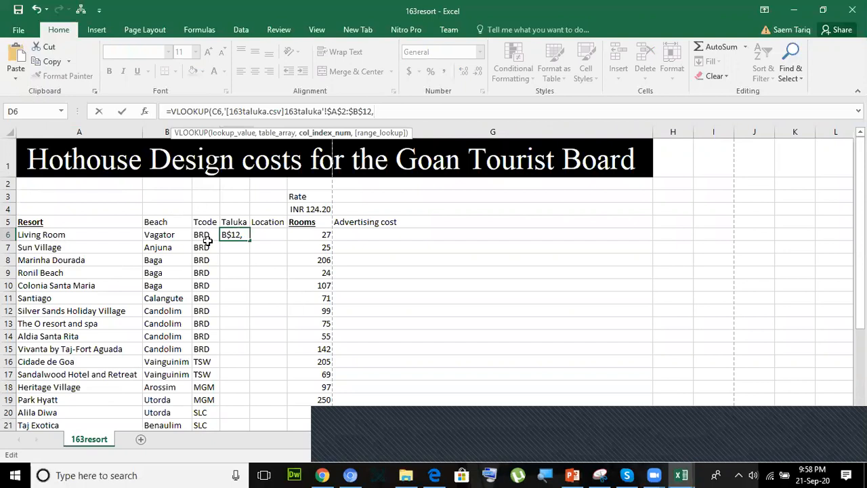
- Recheck question 18 and the 163taluka columns, and enter 2 as the column index of the VLOOKUP in cell D6
left_click(435, 475)
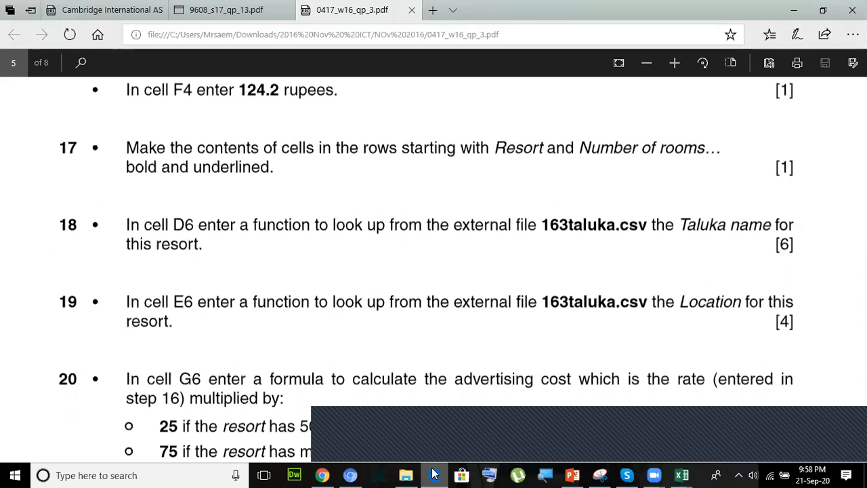
left_click(435, 474)
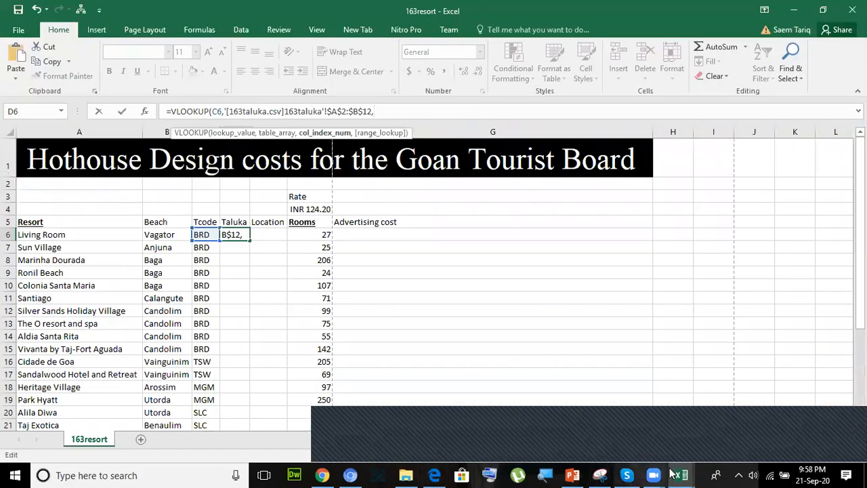
mouse_move(688, 472)
left_click(758, 400)
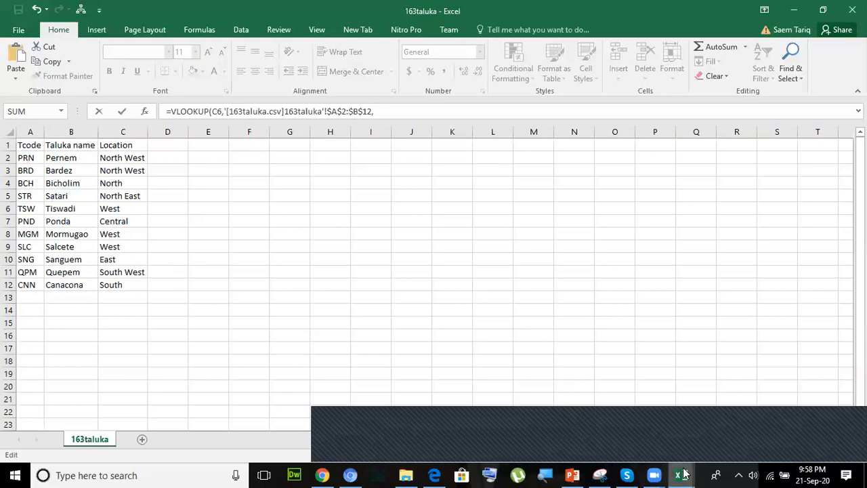
mouse_move(681, 474)
left_click(612, 434)
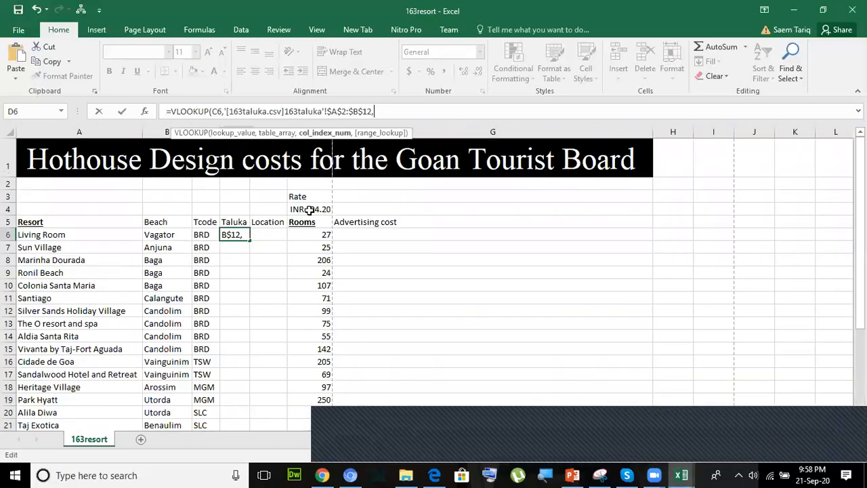
type("2")
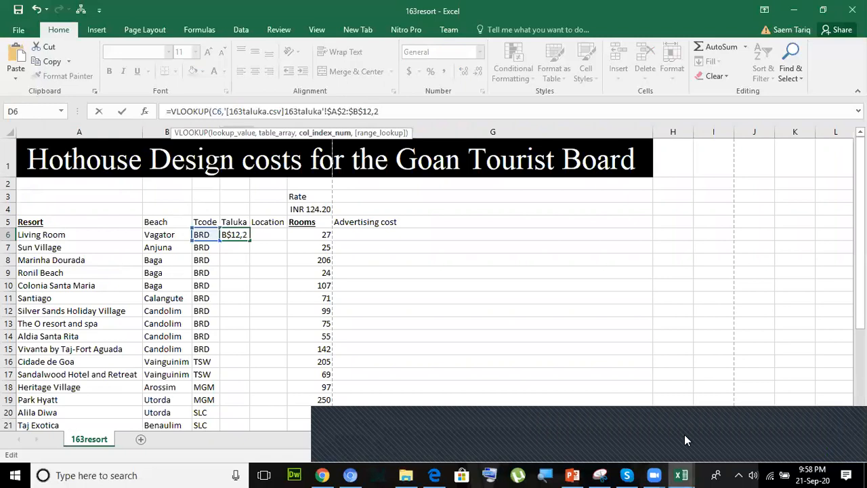
- Recheck the 163taluka table and complete the VLOOKUP in cell D6 with 0 as the range lookup argument
mouse_move(683, 474)
left_click(710, 433)
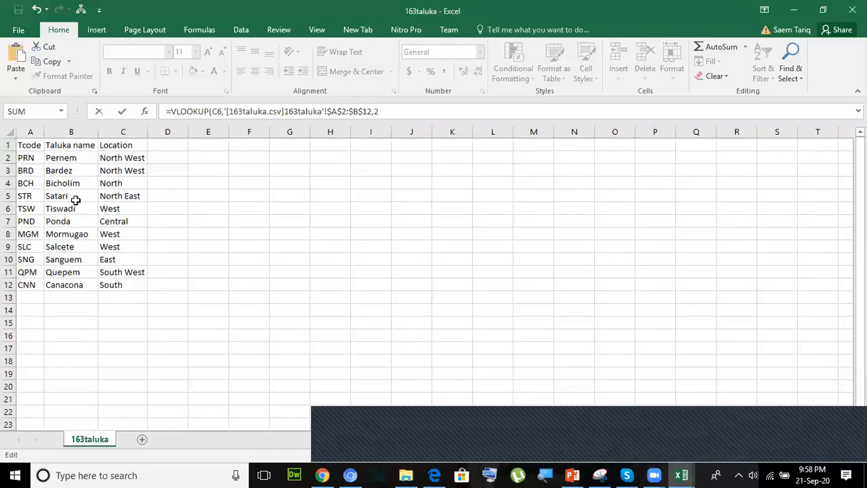
left_click(388, 114)
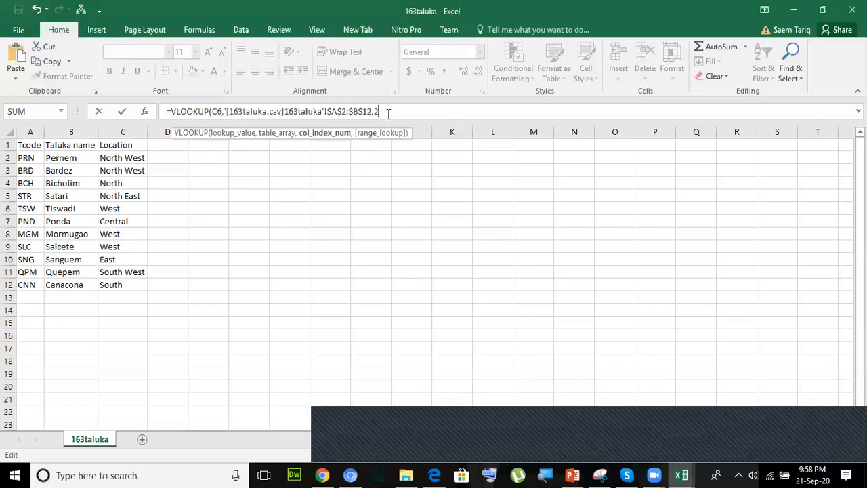
type(",0")
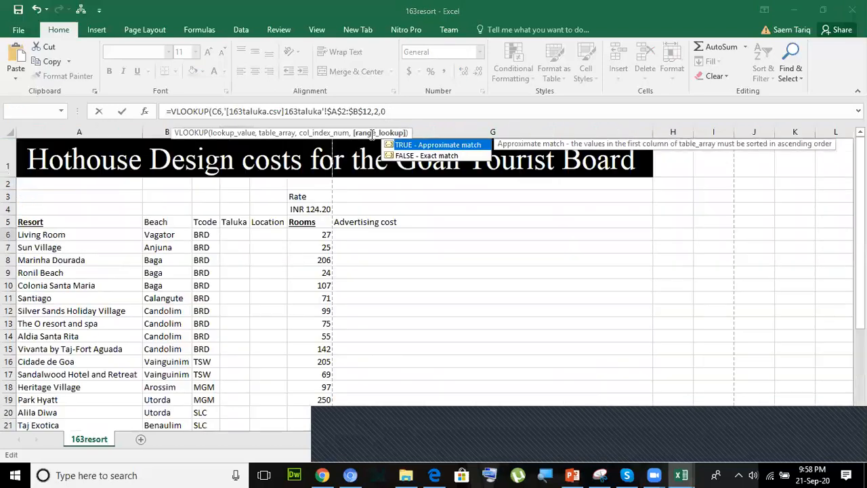
key("Return")
- Fill the D6 Taluka lookup down the resort rows and autofit the width of column D
left_click(248, 239)
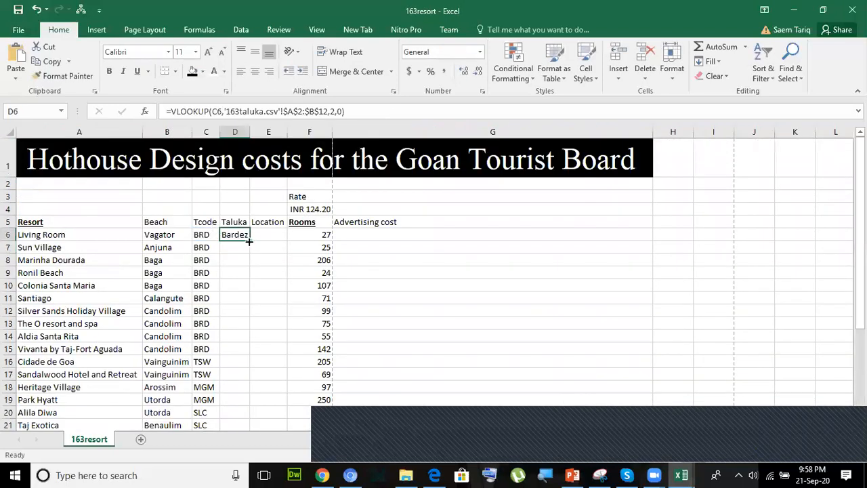
double_click(249, 241)
double_click(250, 132)
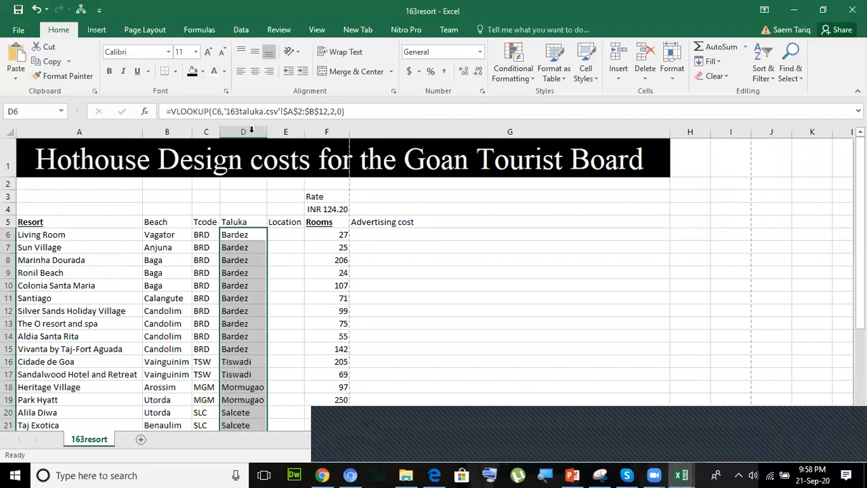
- Check the Taluka names looked up for the resorts against the Tcode and Taluka name columns in the 163taluka workbook
left_click(204, 272)
scroll(210, 288, "down", 2)
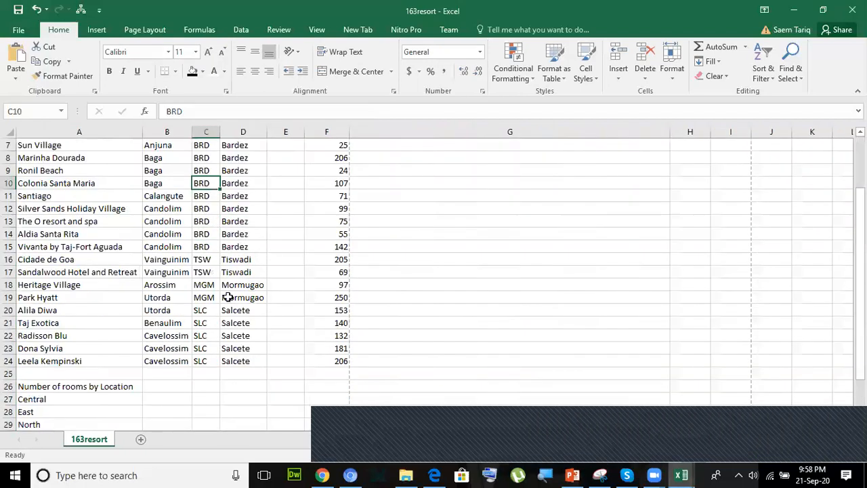
left_click(237, 285)
left_click(235, 323)
key("Left")
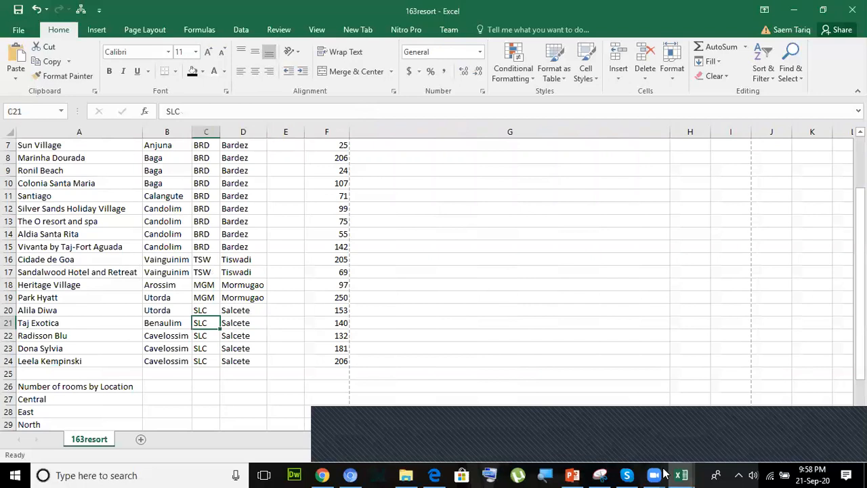
mouse_move(681, 475)
left_click(749, 416)
left_click(73, 208)
left_click(27, 221)
left_click(30, 183)
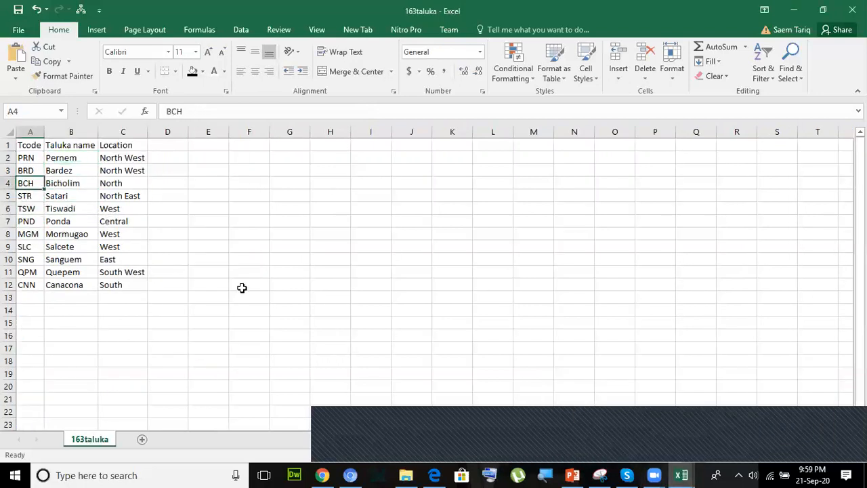
mouse_move(681, 474)
left_click(609, 427)
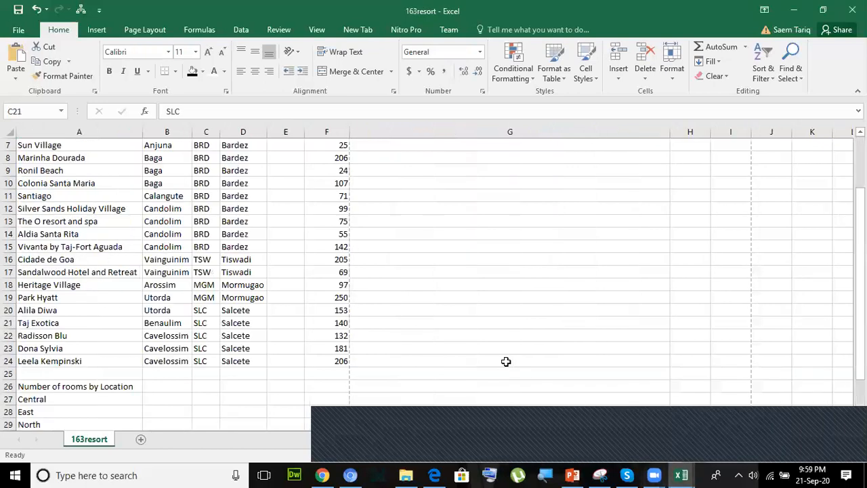
scroll(414, 316, "up", 2)
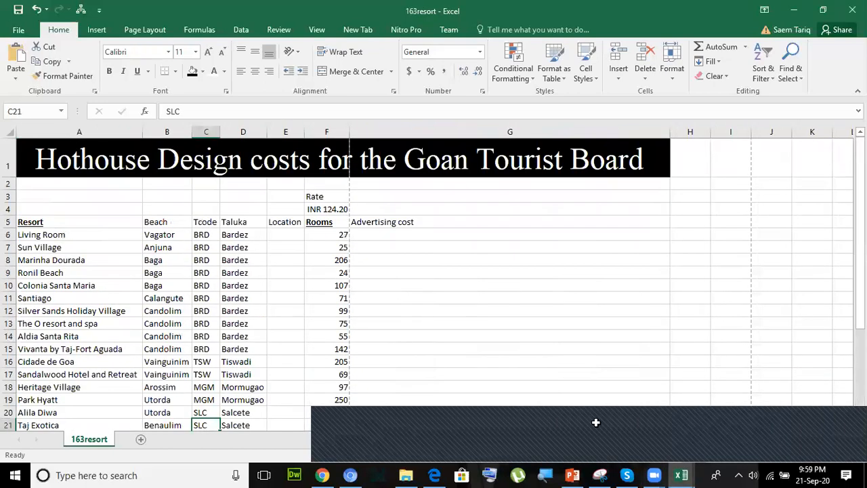
- Read question 19 in the exam paper for its target cell, source file and lookup field, and review the D6 formula
left_click(434, 475)
scroll(265, 283, "down", 1)
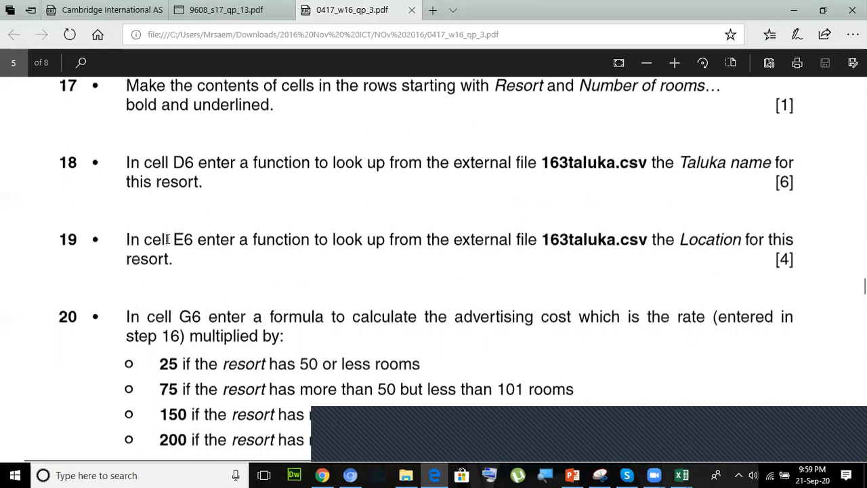
left_click(267, 240)
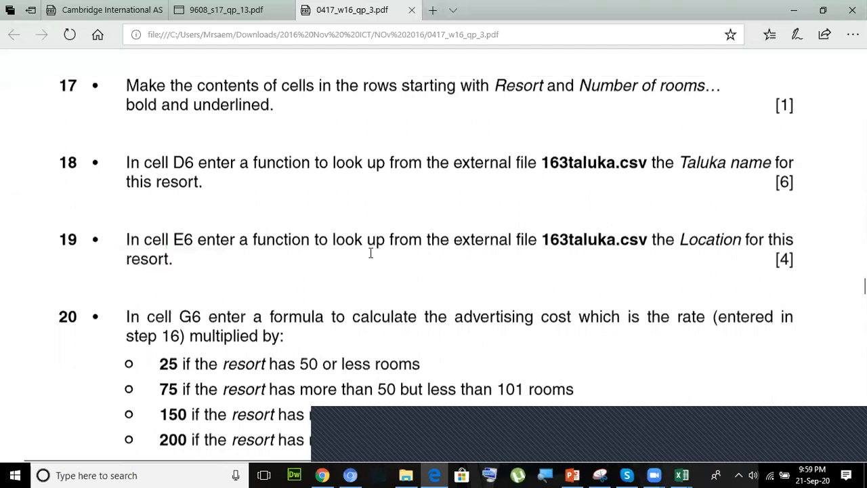
mouse_move(682, 474)
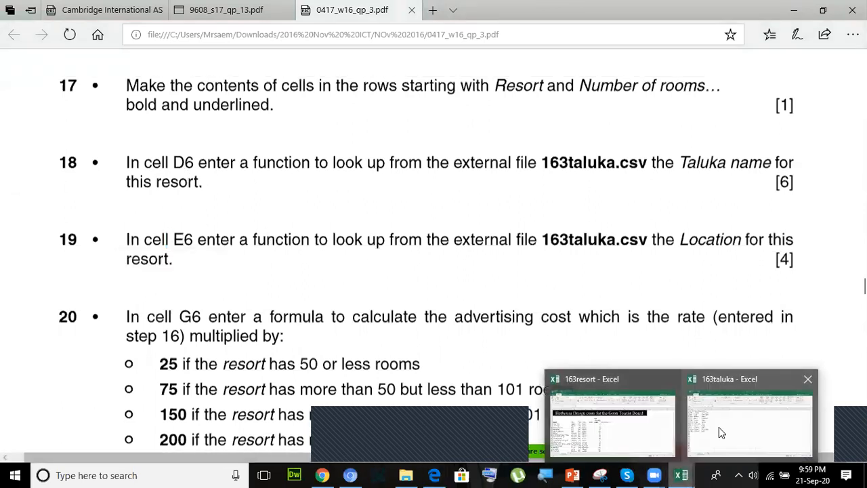
left_click(719, 427)
left_click(644, 434)
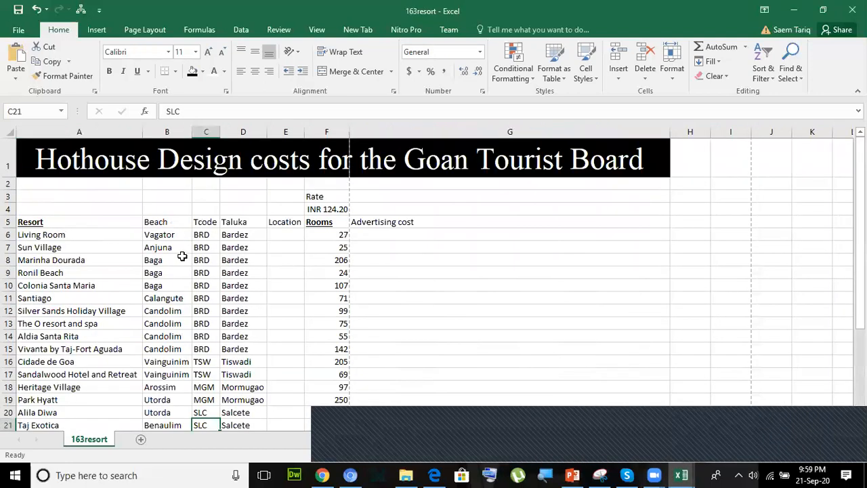
left_click(244, 234)
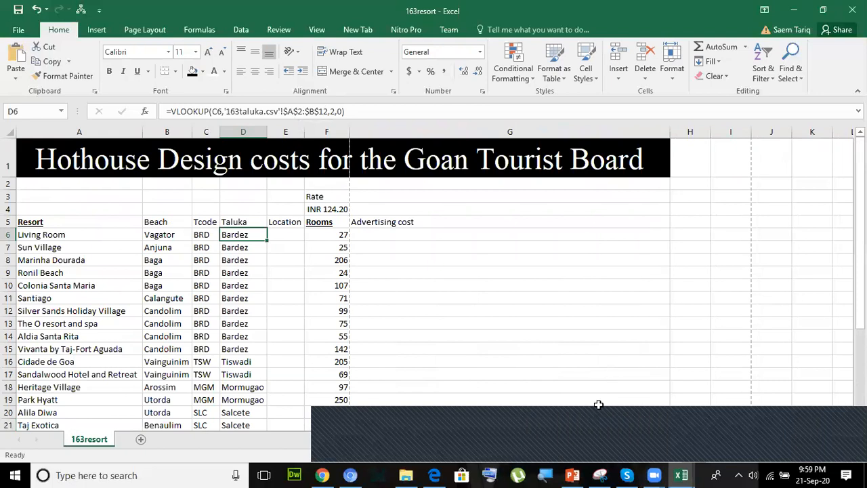
left_click(435, 475)
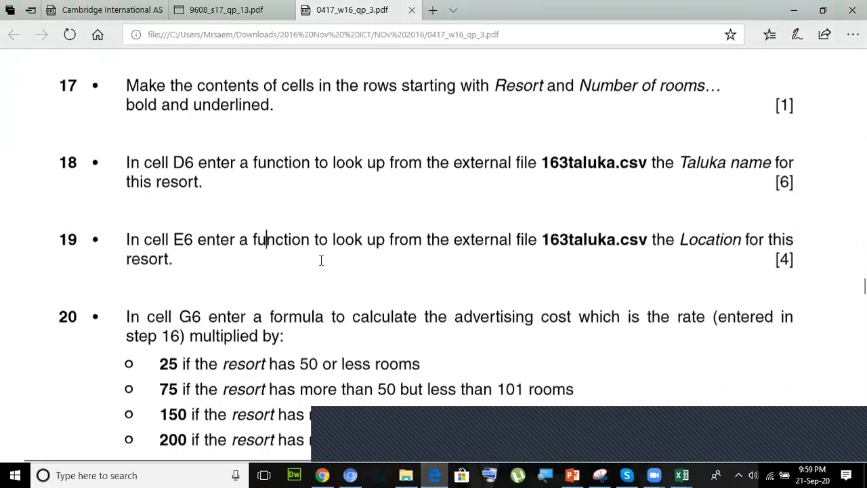
double_click(565, 244)
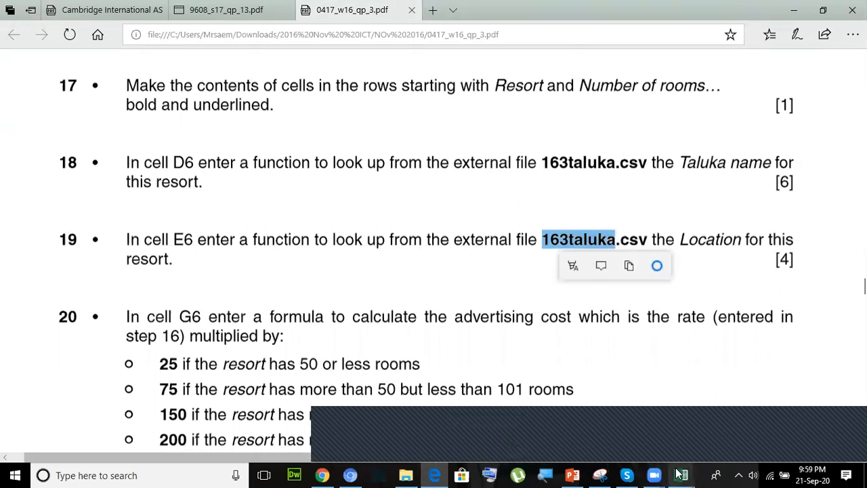
- Examine the Tcode, Taluka name and Location columns in the 163taluka workbook to determine the lookup range
mouse_move(682, 475)
left_click(753, 424)
left_click_drag(32, 157, 24, 285)
left_click_drag(123, 159, 115, 284)
left_click_drag(33, 160, 120, 284)
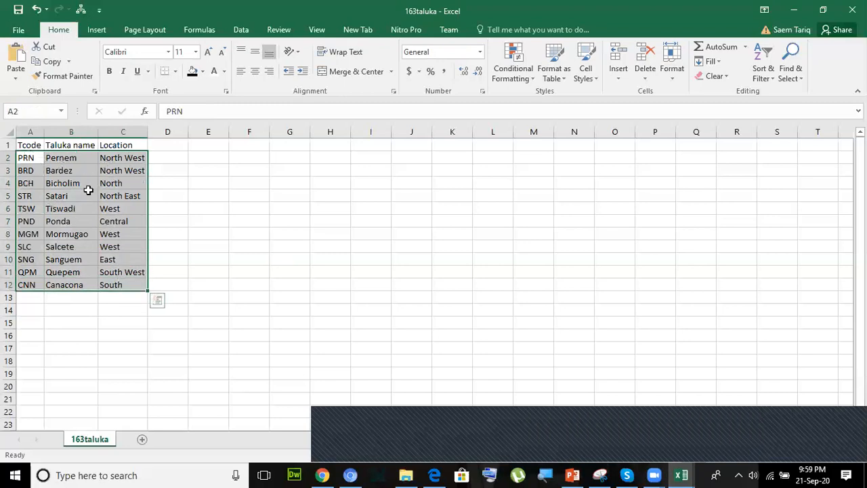
left_click_drag(121, 158, 120, 283)
left_click_drag(78, 160, 69, 282)
- Start a VLOOKUP formula in cell E6 of the 163resort workbook with C6 as the lookup value
left_click(683, 476)
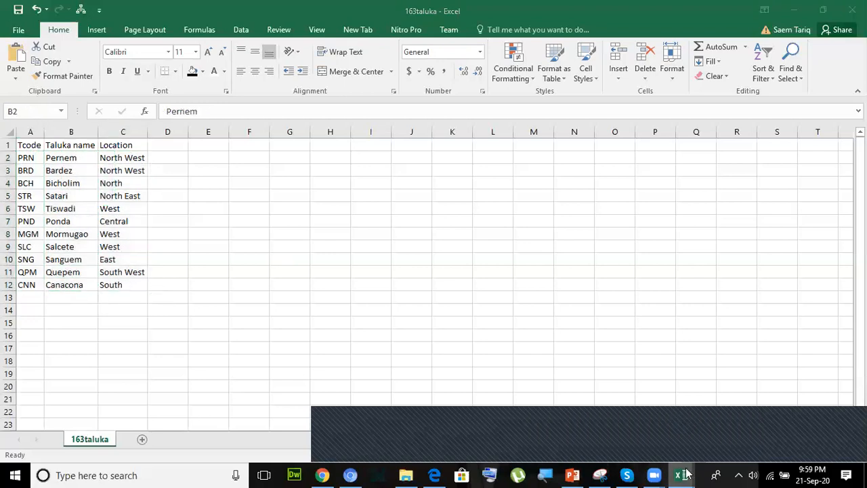
left_click(596, 421)
left_click(286, 236)
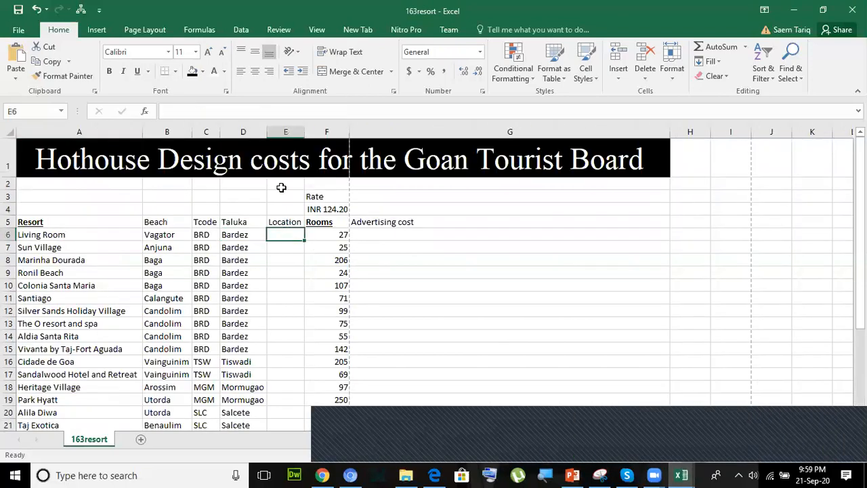
left_click(273, 111)
type("=vloo")
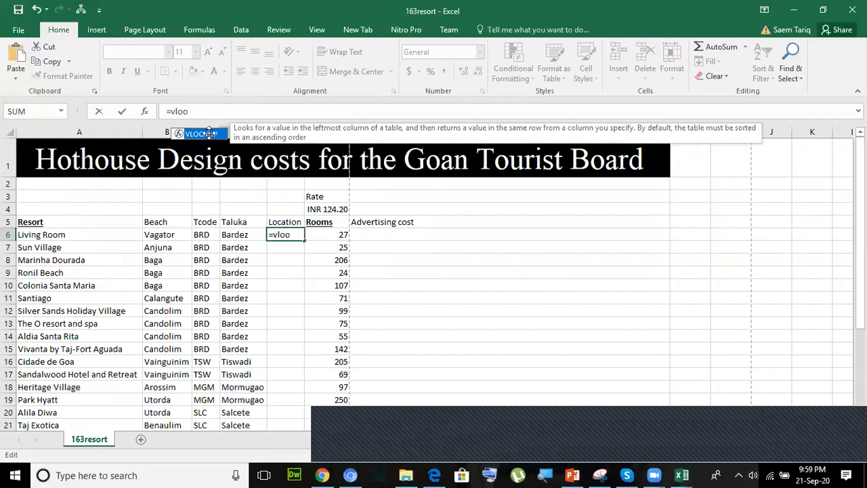
double_click(209, 133)
left_click(202, 235)
type(",")
- Complete the E6 VLOOKUP with table array $A$2:$C$12 from the 163taluka workbook, column index 3 and range lookup 0
left_click(677, 472)
left_click(712, 440)
left_click_drag(31, 158, 124, 285)
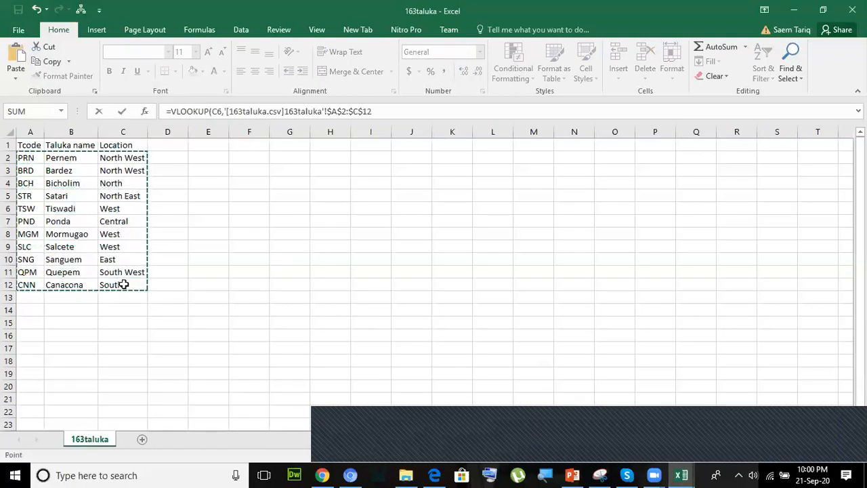
type(",3,0")
key("Return")
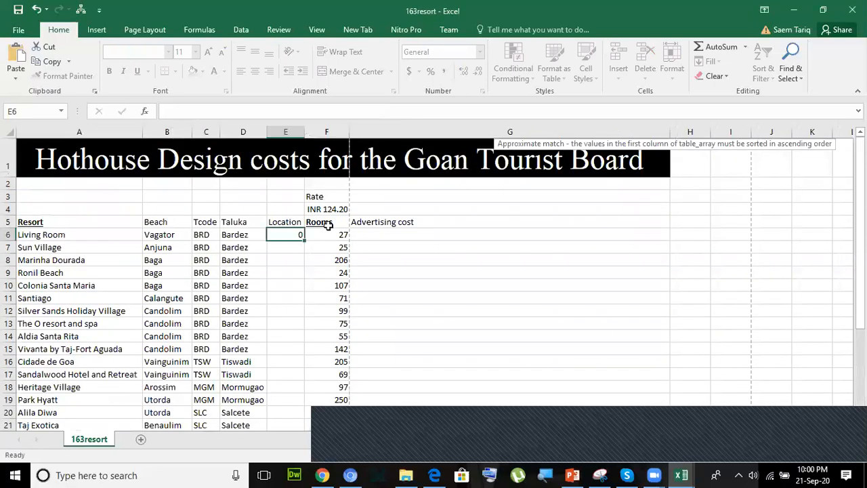
- Fill the E6 Location lookup down the resort rows and autofit the width of column E
left_click(292, 234)
double_click(305, 242)
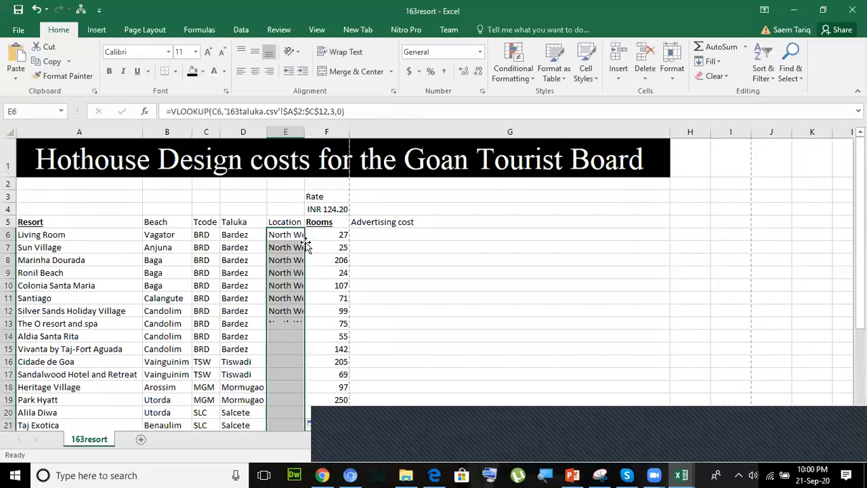
double_click(305, 131)
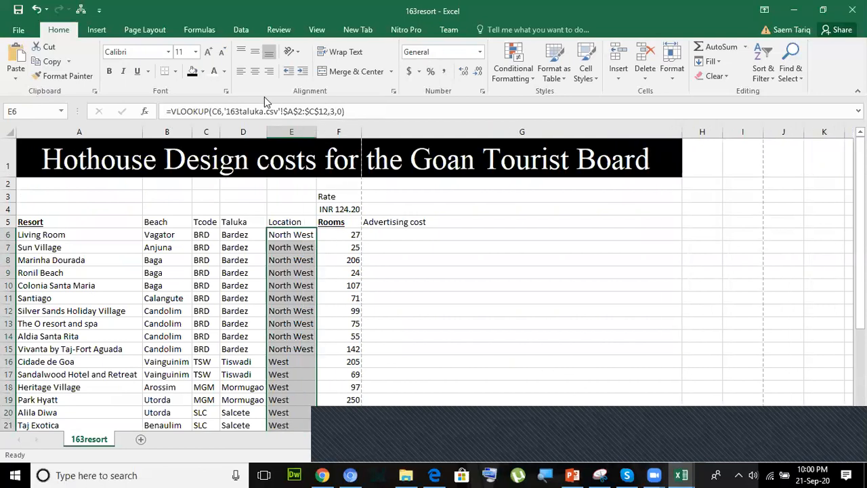
- Read question 20 in the exam paper for the advertising cost formula's rate multipliers and room conditions, and select cell G6 in 163resort
left_click(434, 475)
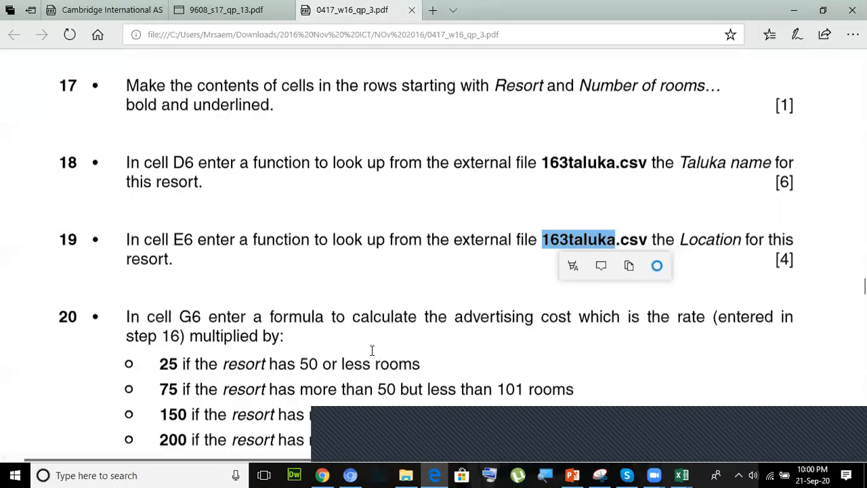
scroll(372, 351, "down", 2)
scroll(372, 351, "down", 1)
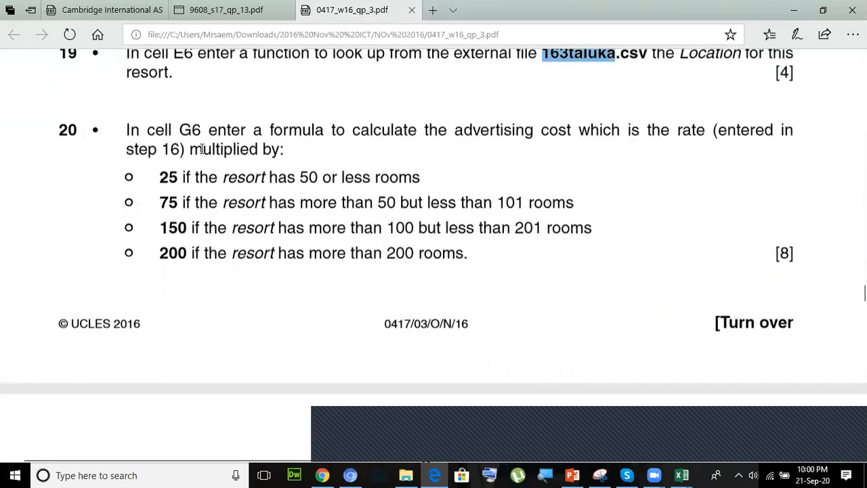
key("alt+Tab")
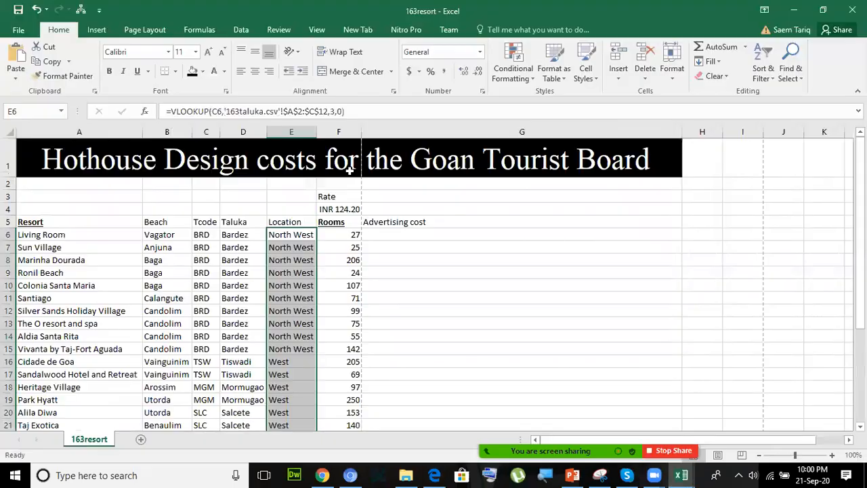
left_click(396, 234)
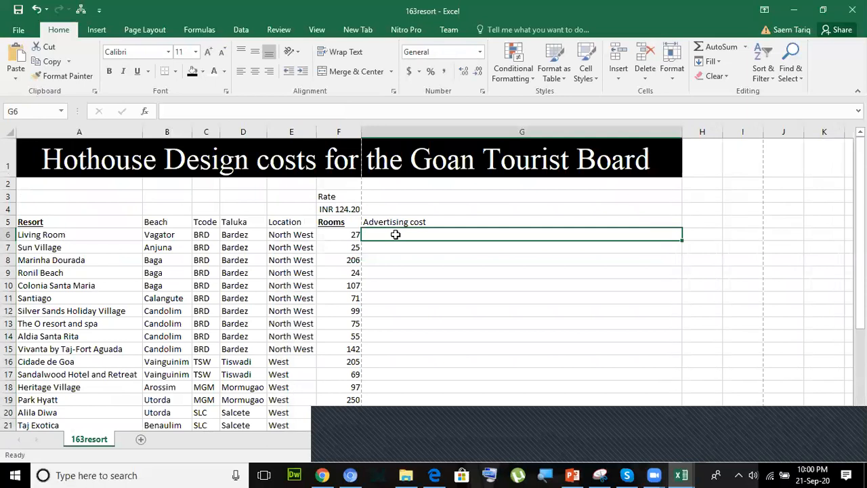
key("alt+Tab")
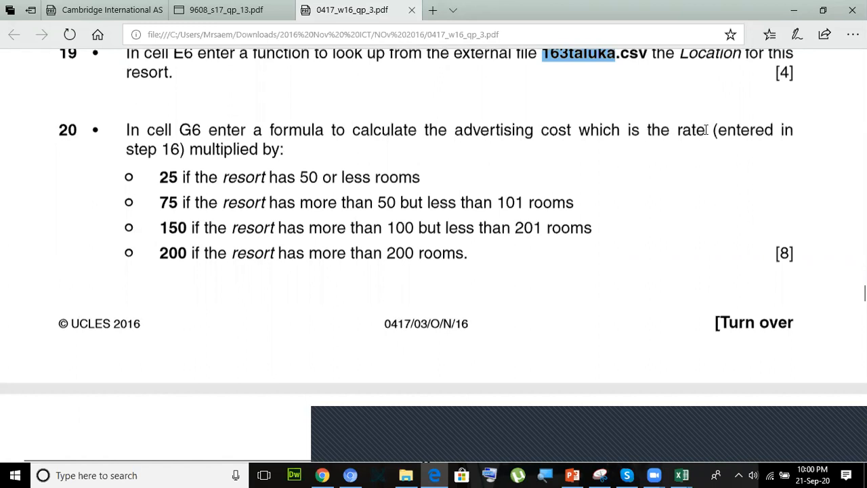
left_click_drag(168, 178, 367, 249)
left_click(379, 182)
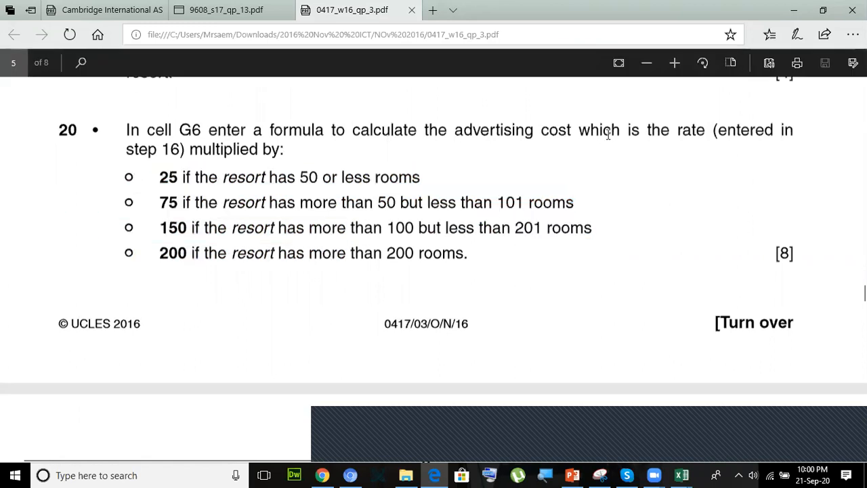
left_click_drag(162, 178, 129, 177)
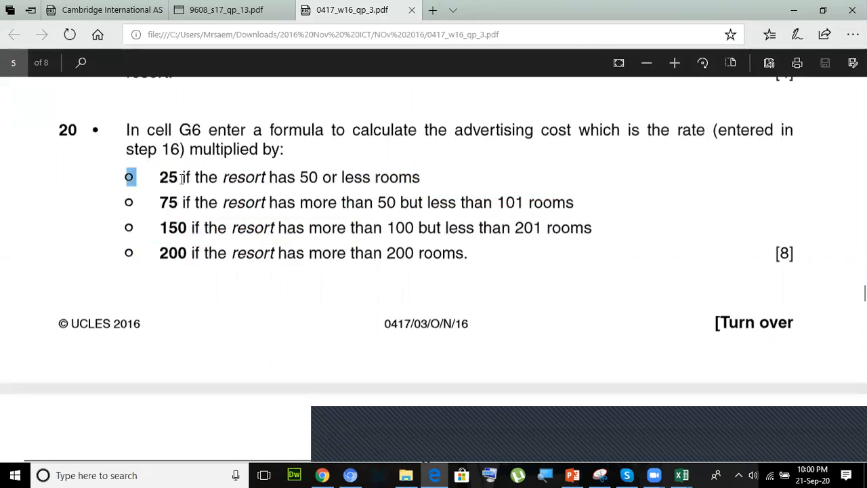
left_click(225, 179)
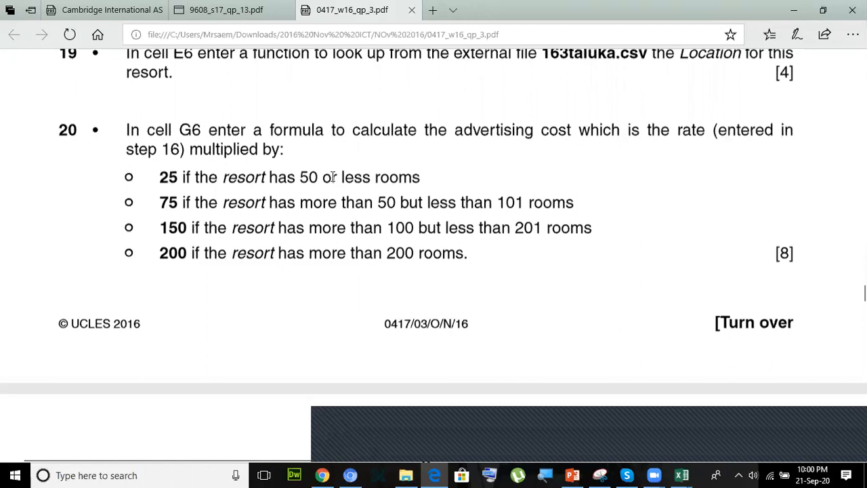
- Compare the Rooms values in 163resort with question 20's room conditions, reselect cell G6, and return to the exam paper
key("alt+Tab")
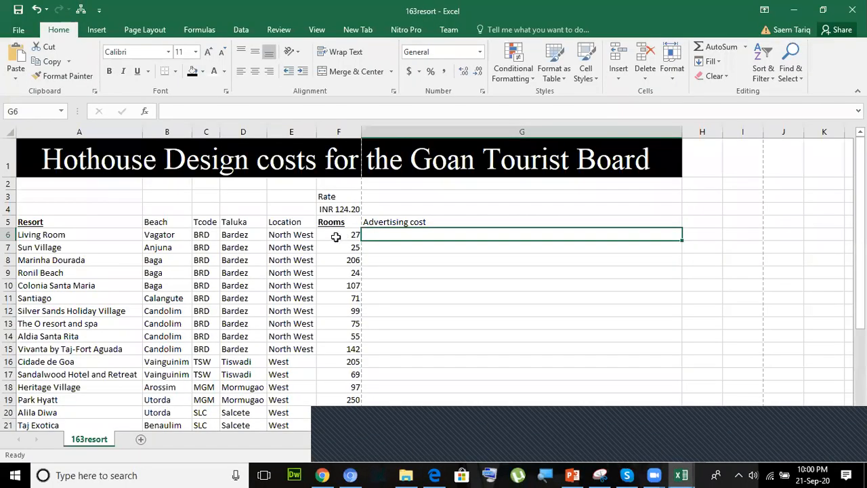
left_click(336, 237)
left_click(339, 259)
left_click(351, 235)
left_click(371, 234)
key("alt+Tab")
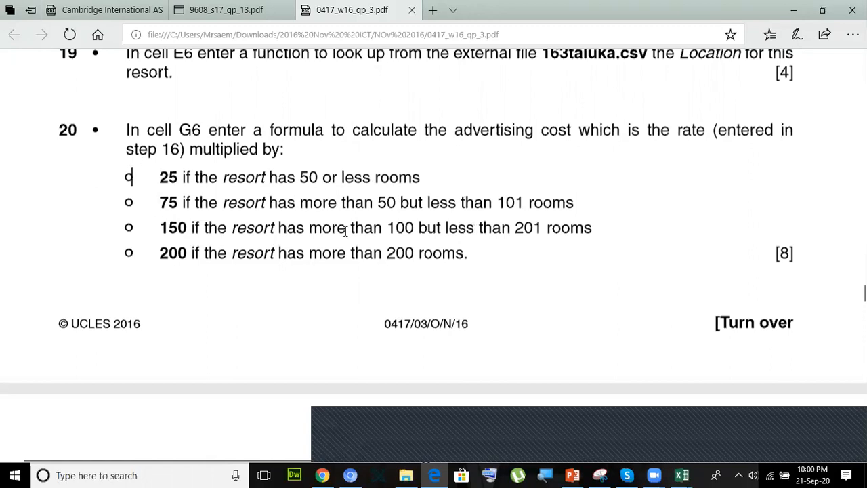
- Start an IF formula in G6 of 163resort that tests F6<=50 and gives 25 when true, following question 20's first condition
key("alt+Tab")
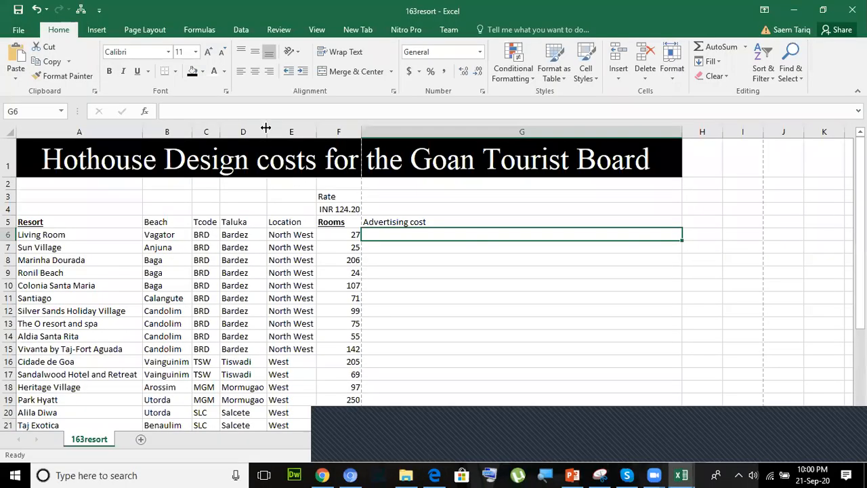
type("=i")
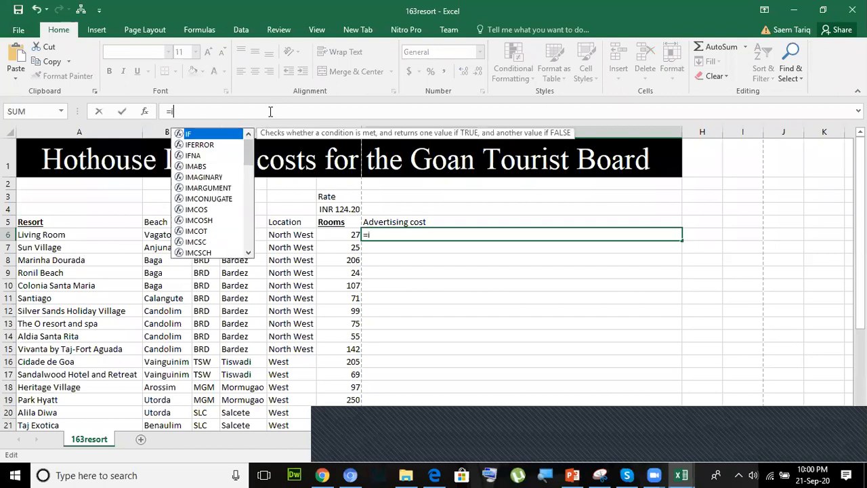
type("f()")
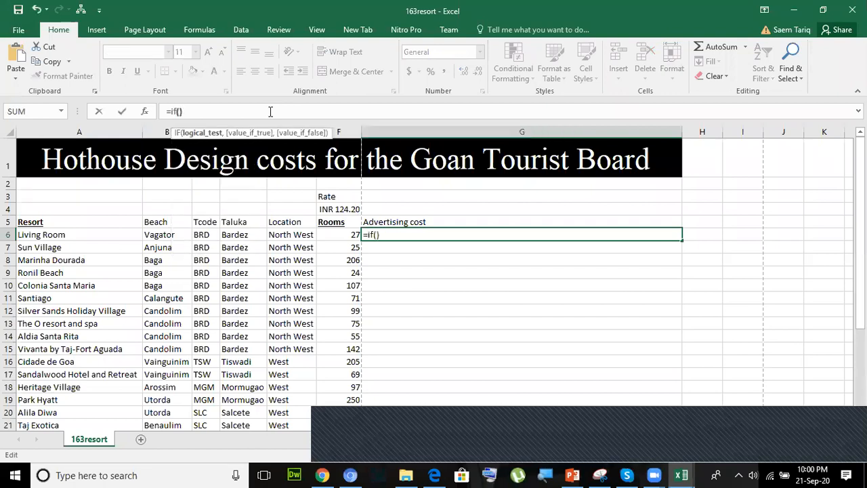
left_click(179, 111)
left_click(341, 234)
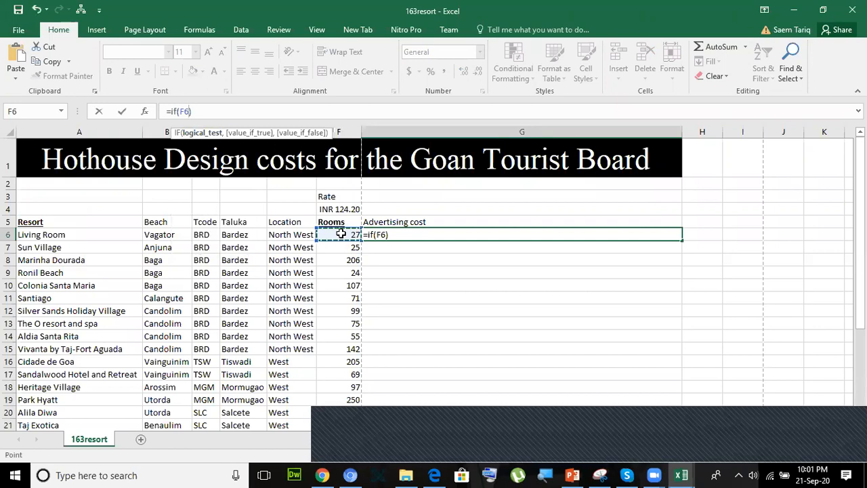
key("alt+Tab")
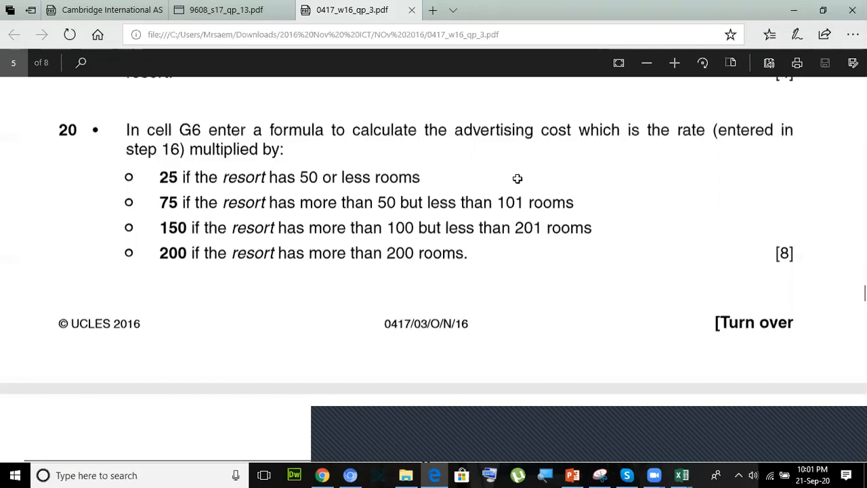
key("alt+Tab")
type("<=")
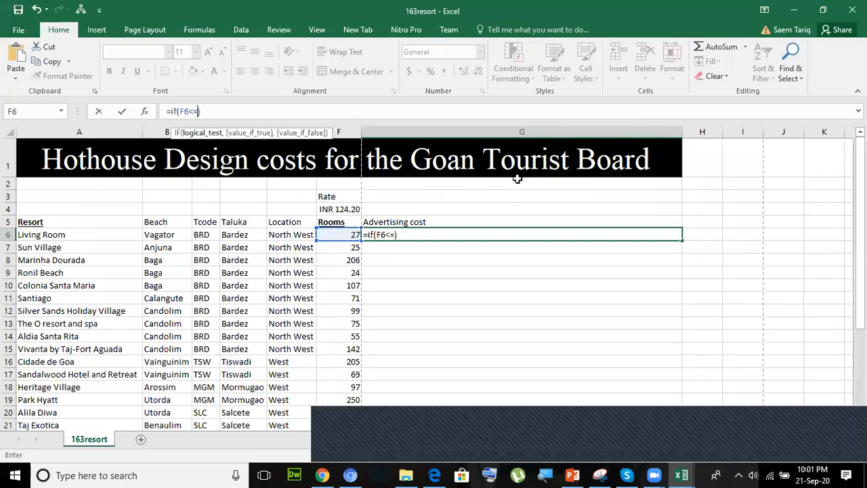
type("50,")
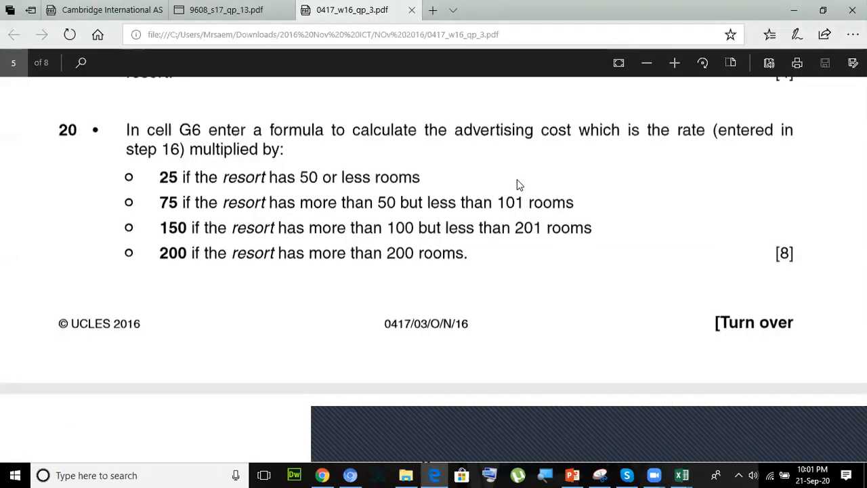
key("alt+Tab")
type("25")
- Nest a second IF as the false value of the G6 formula, testing F6<=101 and giving 75 when true
type(",")
type("if()")
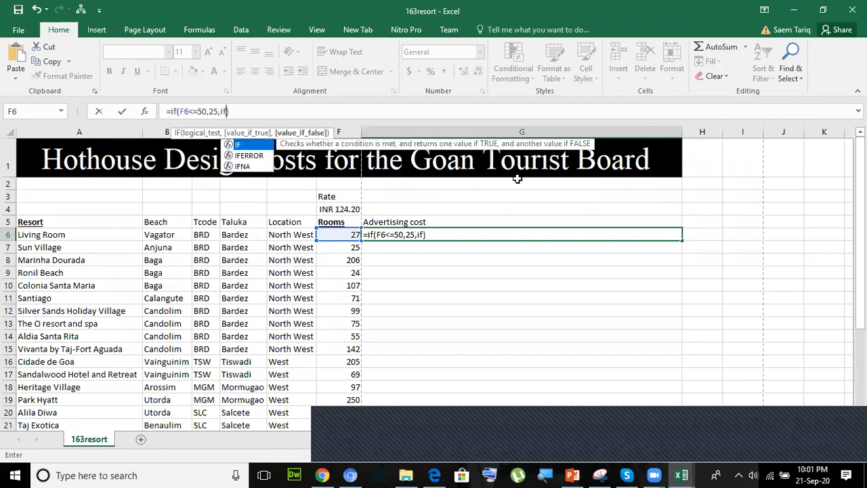
left_click(231, 111)
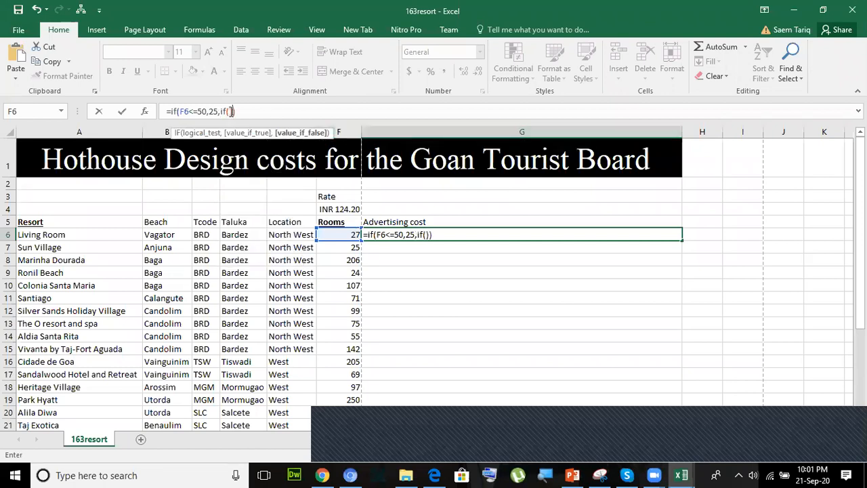
key("alt+Tab")
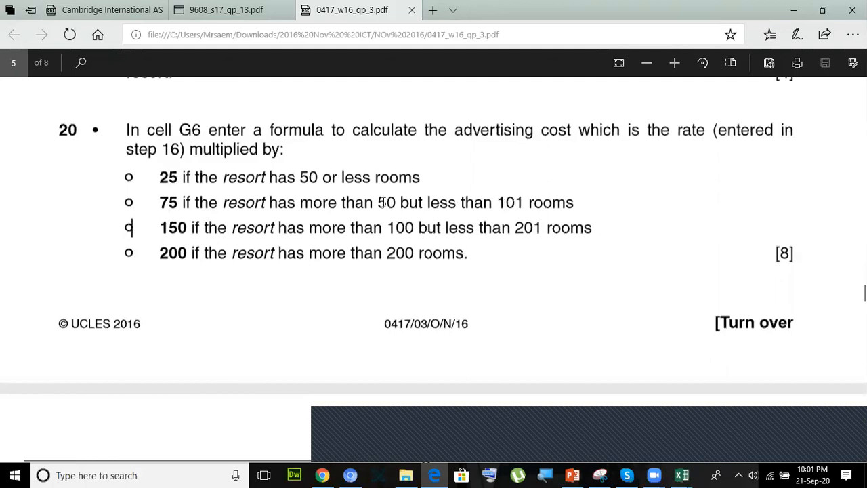
key("alt+Tab")
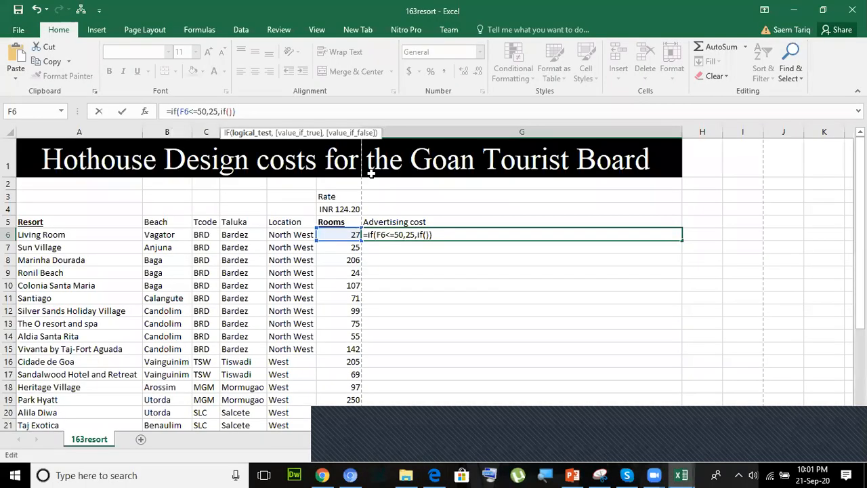
left_click(345, 235)
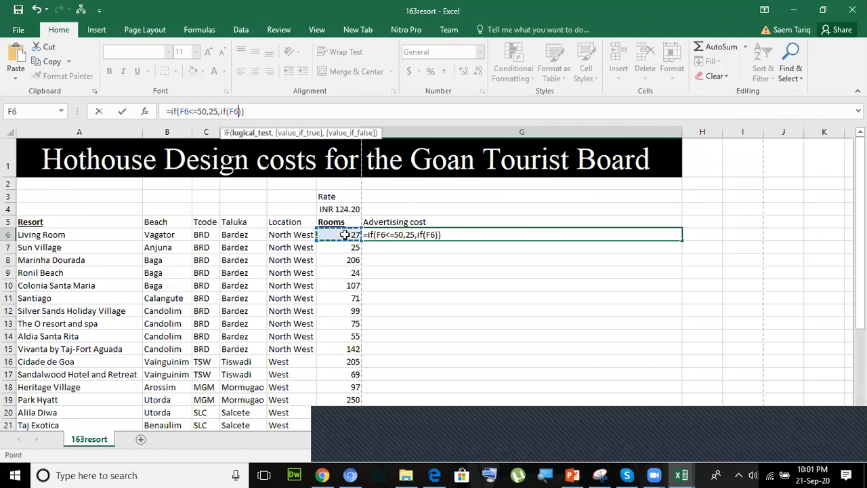
type("<=1")
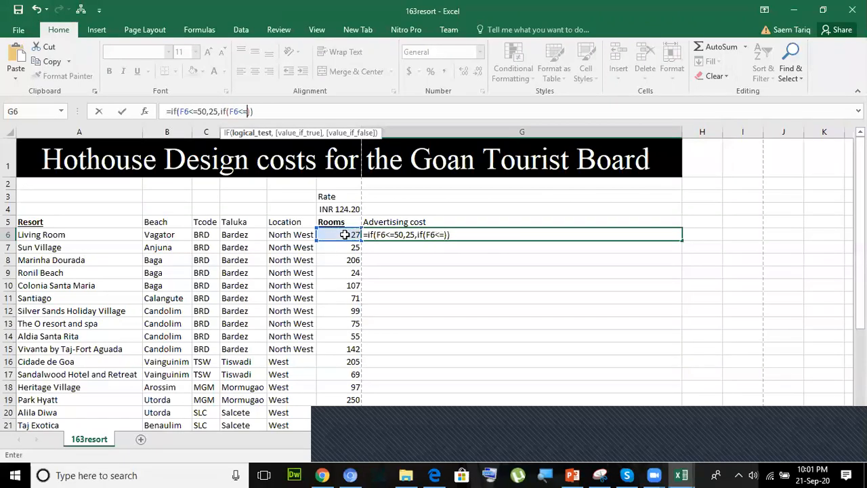
type("01")
type(",")
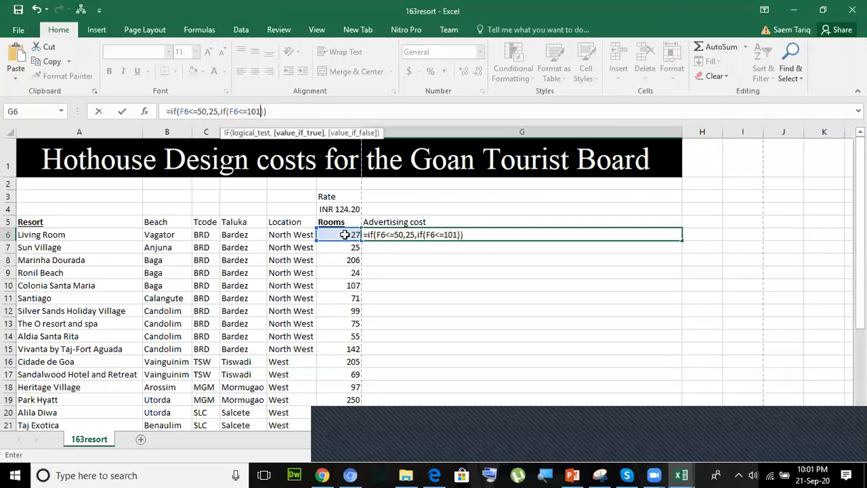
type("75")
- Nest a third IF as the second one's false value in G6, testing F6<=201 and giving 150 when true
type(",if")
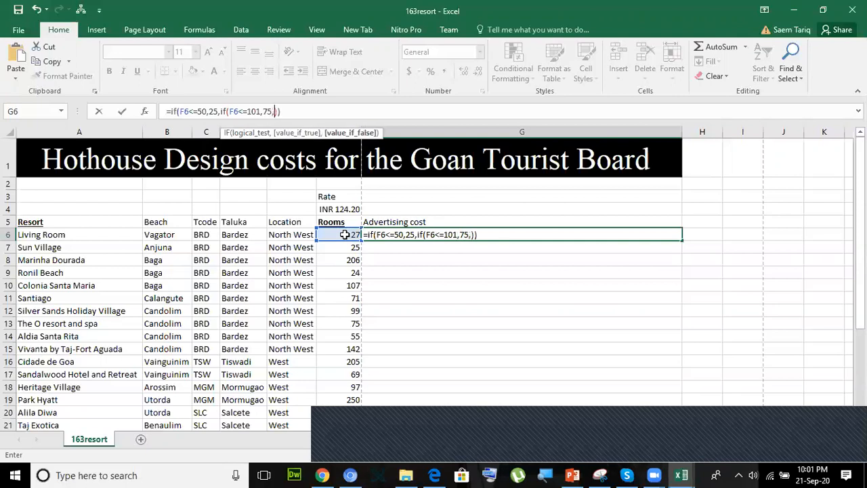
type("(")
left_click(285, 112)
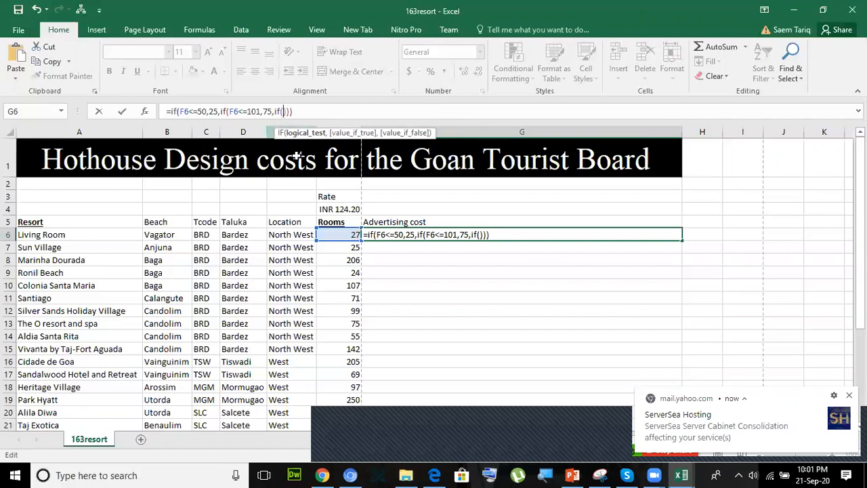
left_click(330, 233)
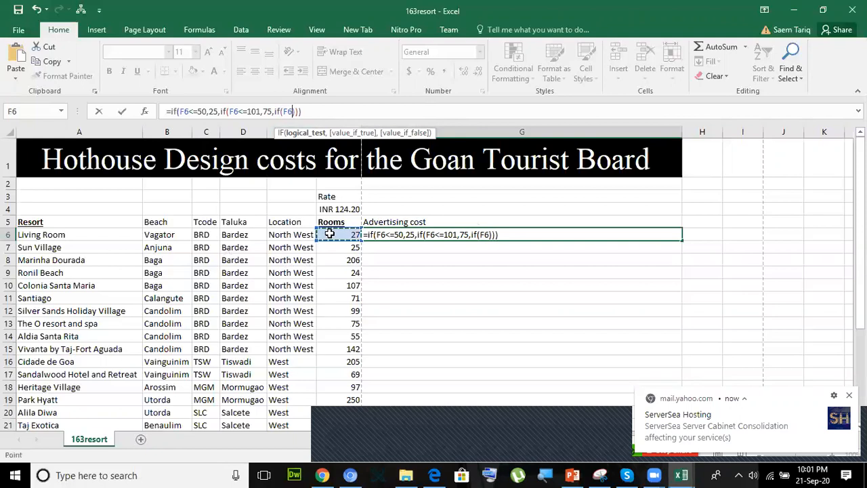
key("alt+Tab")
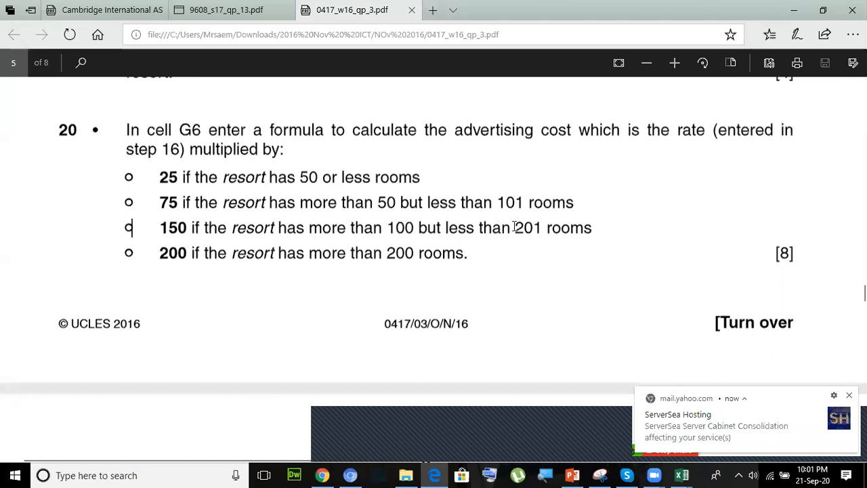
key("alt+Tab")
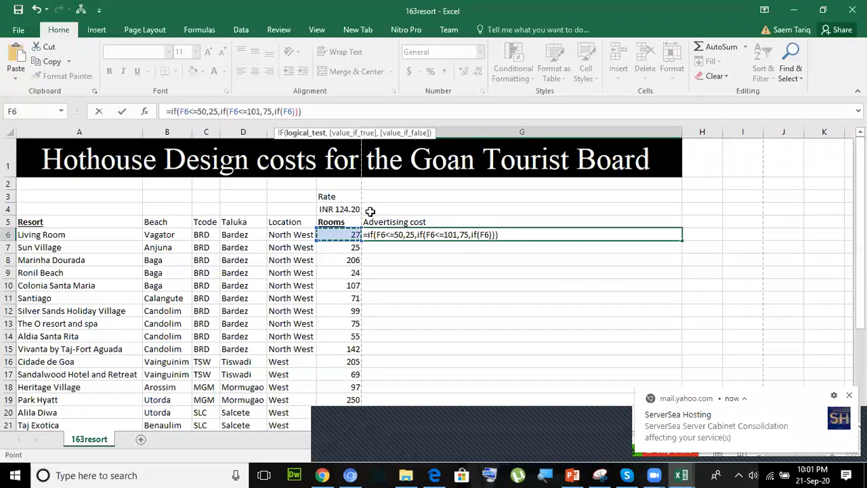
type("<=201")
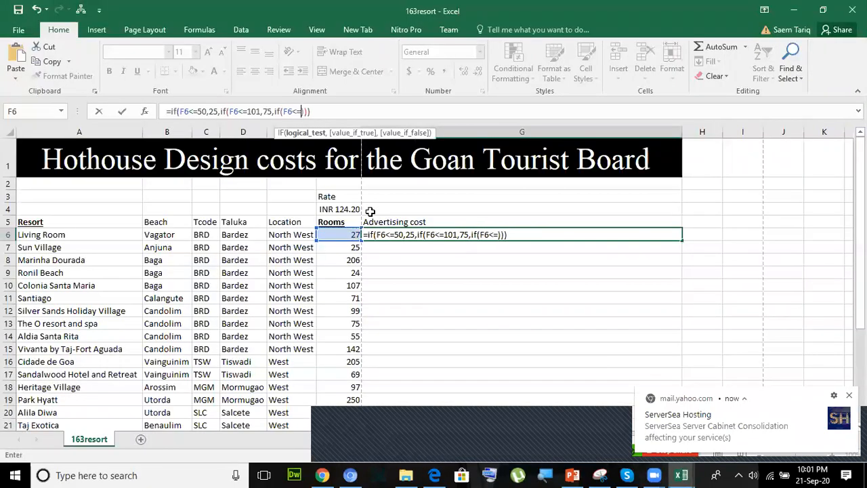
type(",")
key("alt+Tab")
key("alt+Tab")
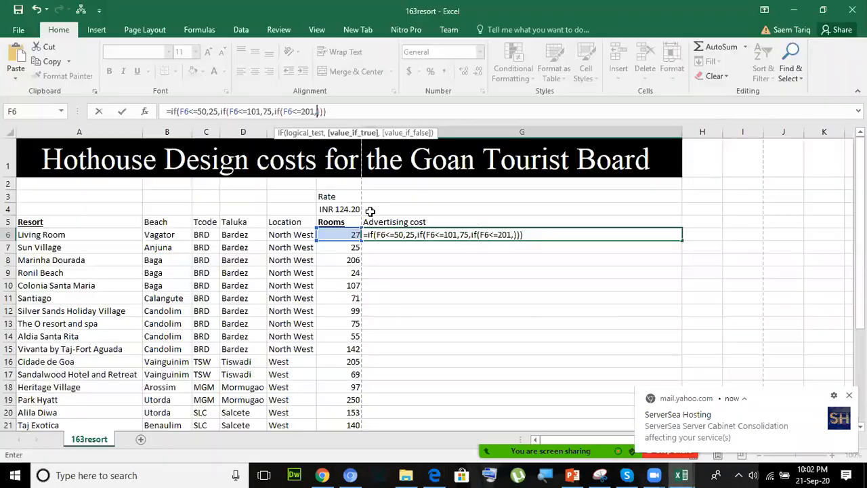
type("150,")
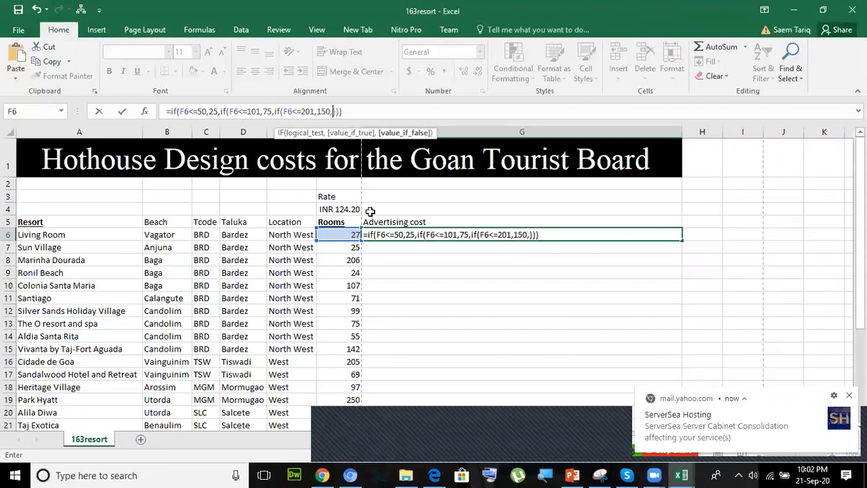
- Check question 20's last condition, set 200 as the innermost IF's false value, and enter the G6 formula
key("alt+Tab")
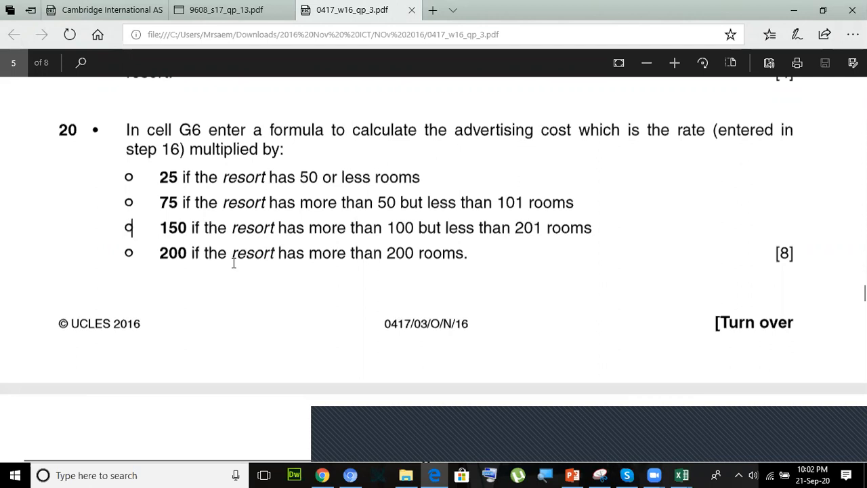
key("alt+Tab")
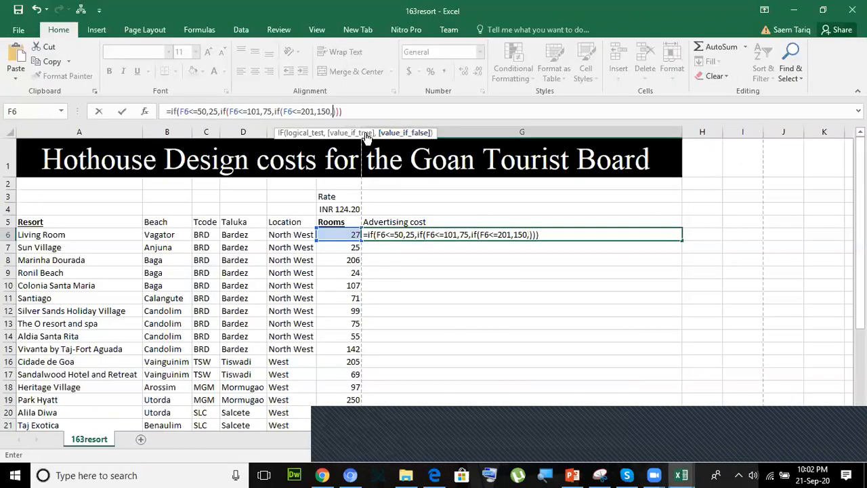
type("200")
key("Return")
- Fill the G6 nested IF formula down the Advertising cost column for every resort through row 24
left_click(654, 234)
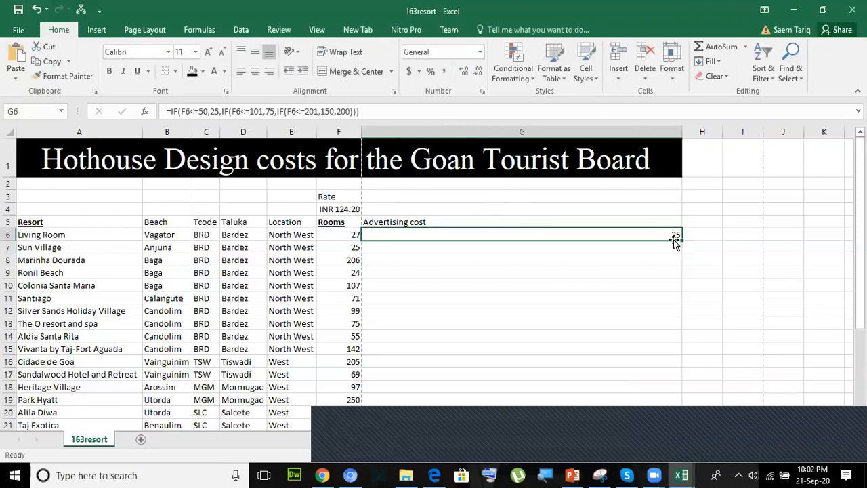
double_click(681, 240)
scroll(621, 271, "down", 2)
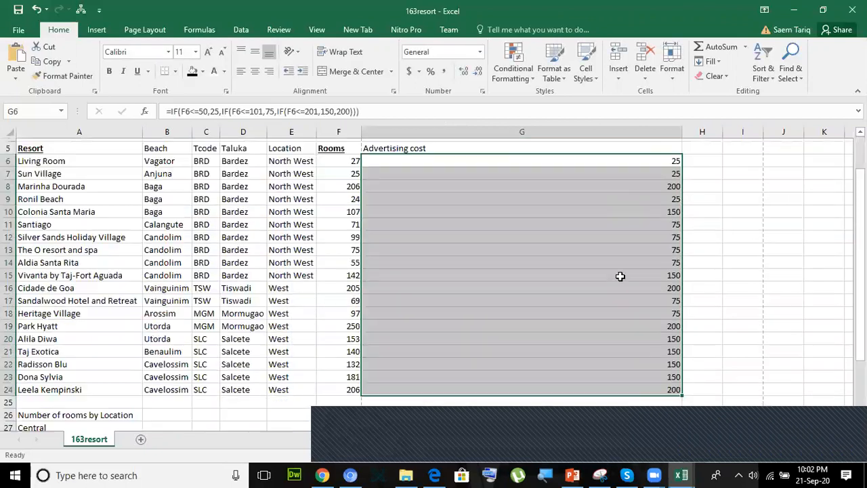
scroll(620, 277, "down", 2)
scroll(596, 289, "up", 1)
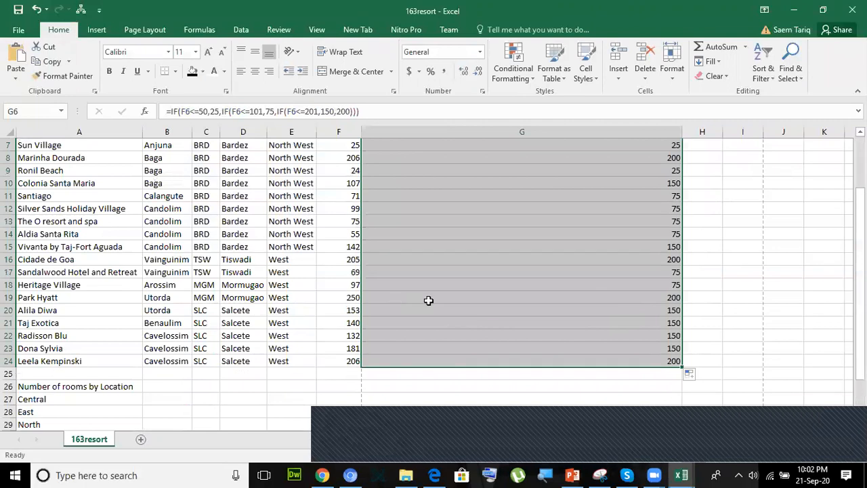
- Inspect the filled Advertising cost formulas in several resort rows, including G19, G17, G14, G11 and G9, and reselect G6
left_click(433, 298)
left_click(455, 272)
left_click(472, 234)
left_click(481, 196)
left_click(489, 170)
scroll(468, 266, "up", 2)
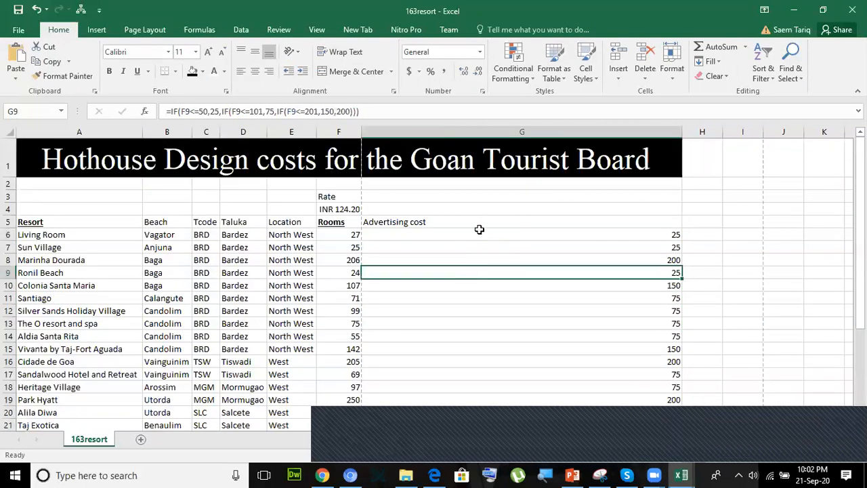
left_click(479, 231)
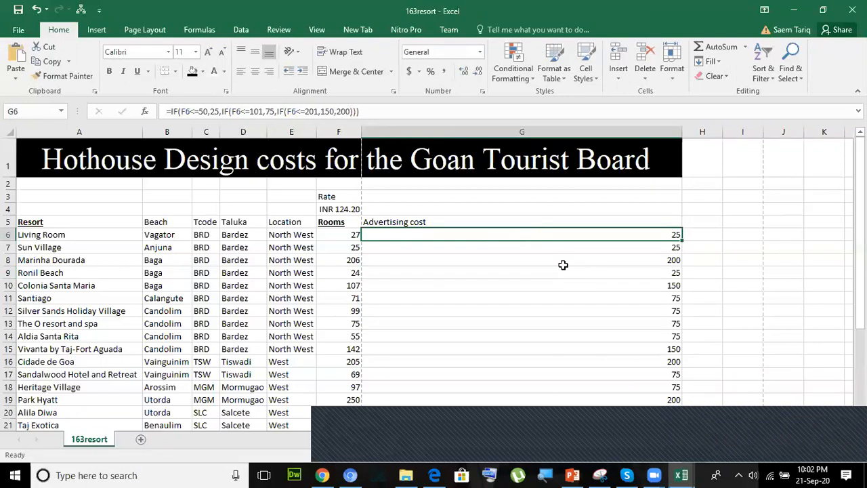
- Reread question 20 in the exam paper, examining the room limits for the 75 and 150 multipliers
left_click(434, 475)
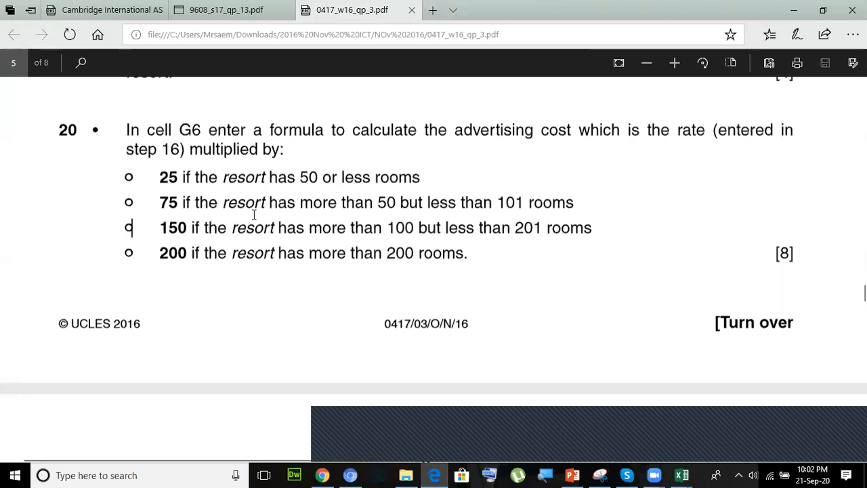
left_click(197, 202)
double_click(510, 202)
left_click(522, 229)
left_click_drag(379, 208, 508, 205)
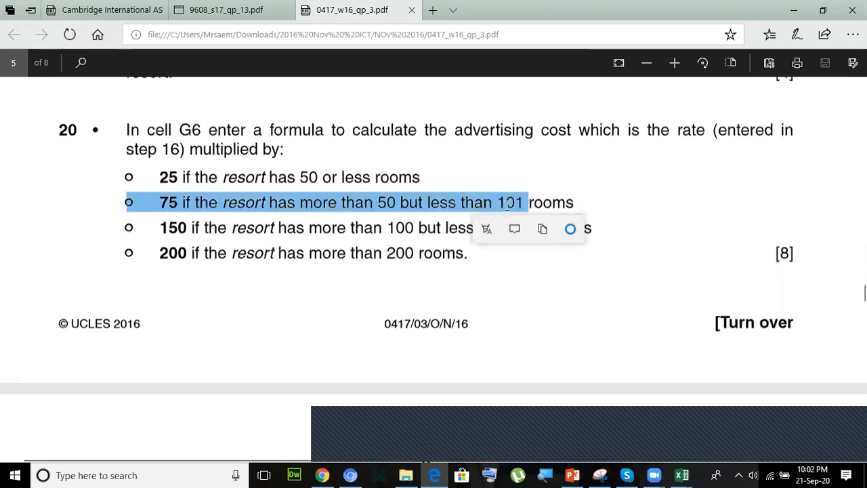
left_click(408, 203)
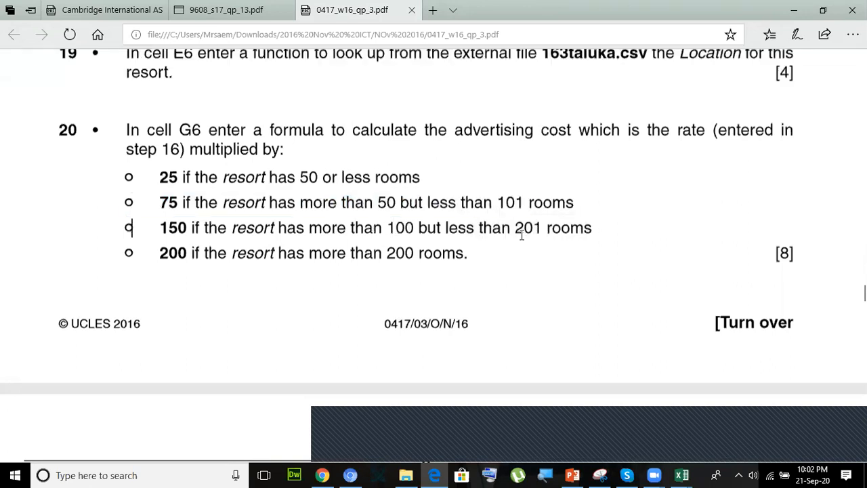
left_click(790, 253)
- Read question 21 in the exam paper, switch to the 163resort workbook in Excel and select cell B27 beside Central
scroll(490, 296, "down", 4)
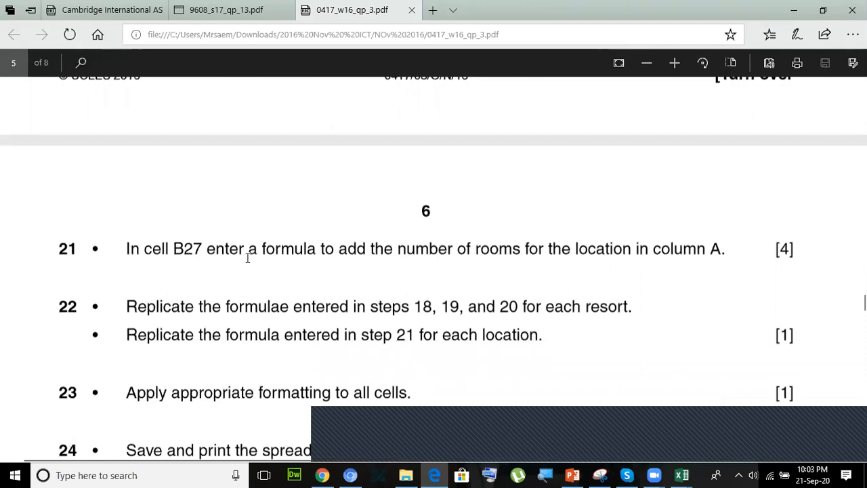
key("alt+Tab")
left_click(446, 258)
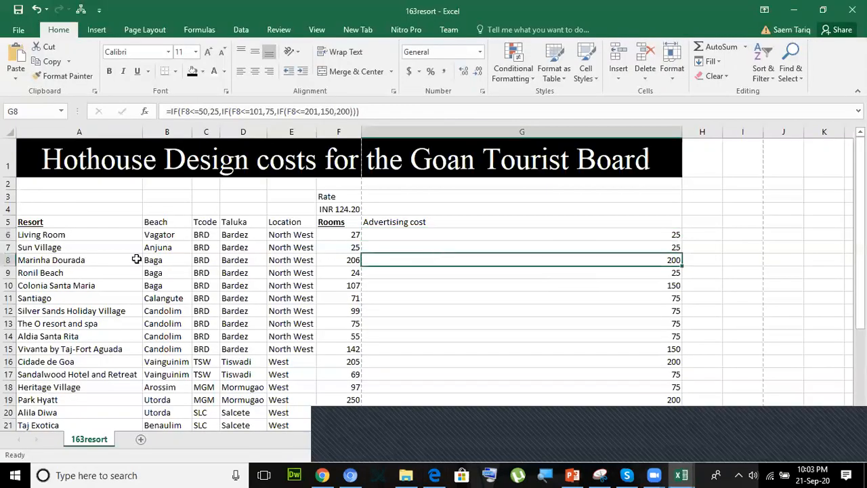
scroll(136, 259, "down", 1)
scroll(136, 259, "down", 3)
scroll(157, 323, "down", 1)
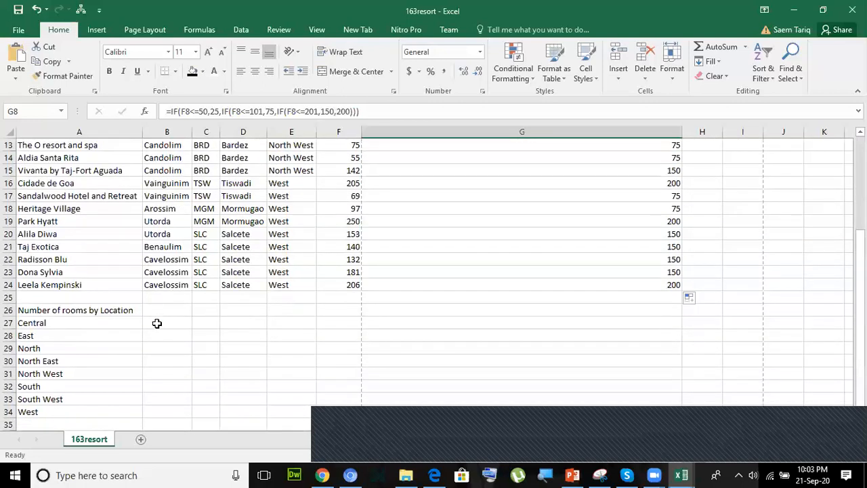
left_click(166, 326)
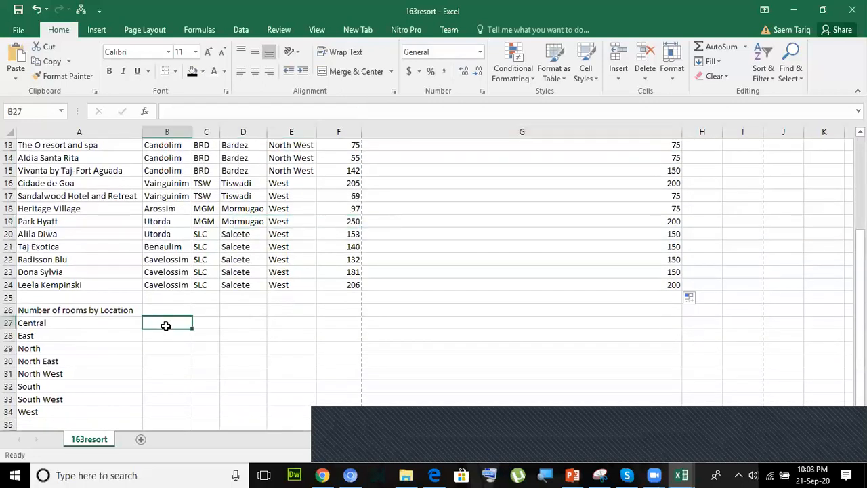
key("alt+Tab")
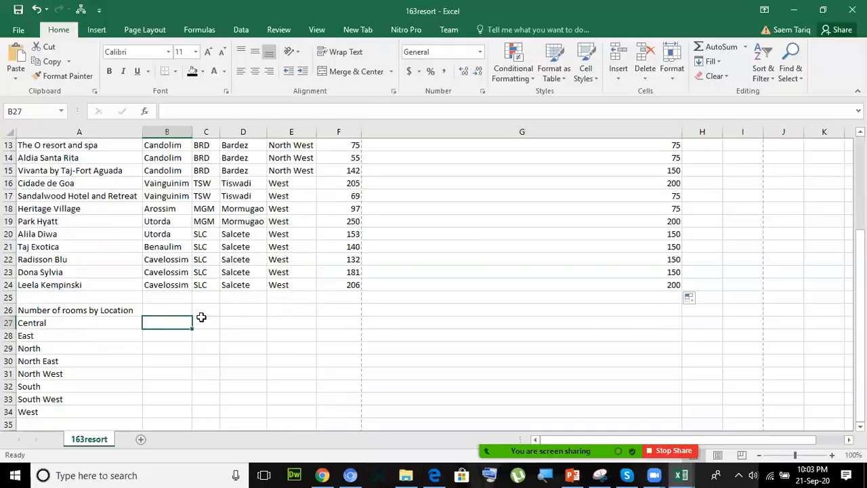
key("alt+Tab")
- Enter =COUNTA(A6:A24) in cell B27 and reselect the cell to check its formula
left_click(168, 112)
type("=counta")
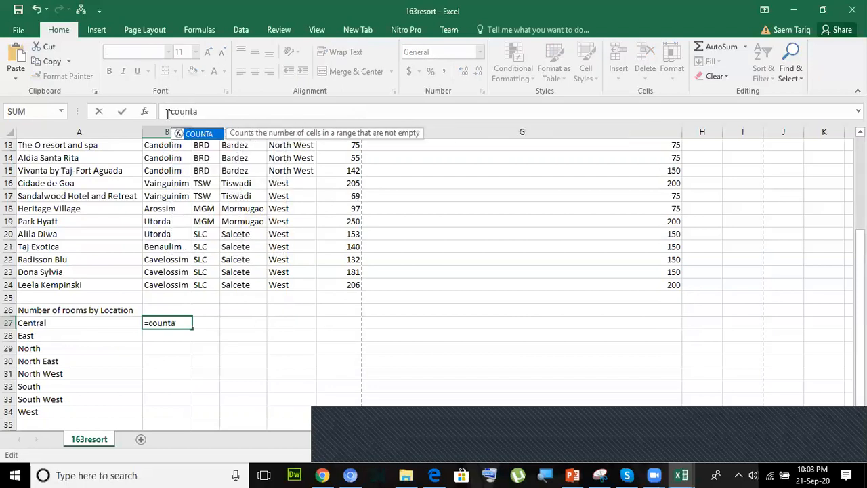
type("()")
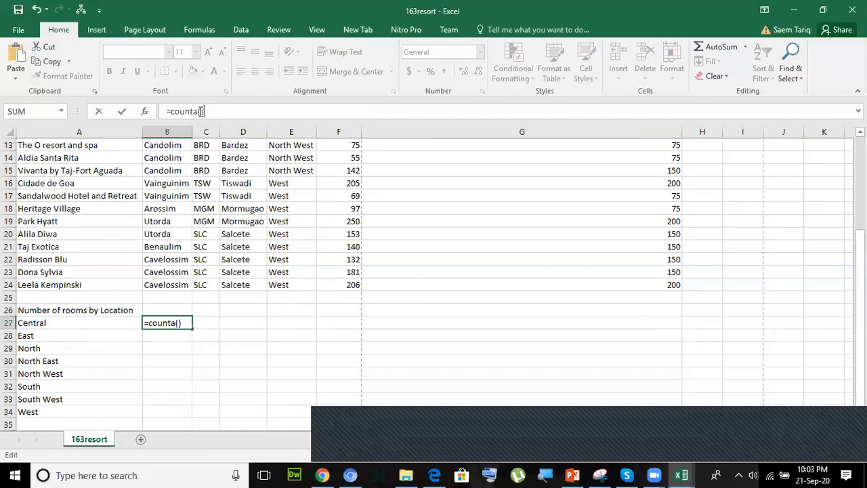
left_click(202, 112)
left_click_drag(77, 285, 53, 196)
key("ctrl+Return")
key("Return")
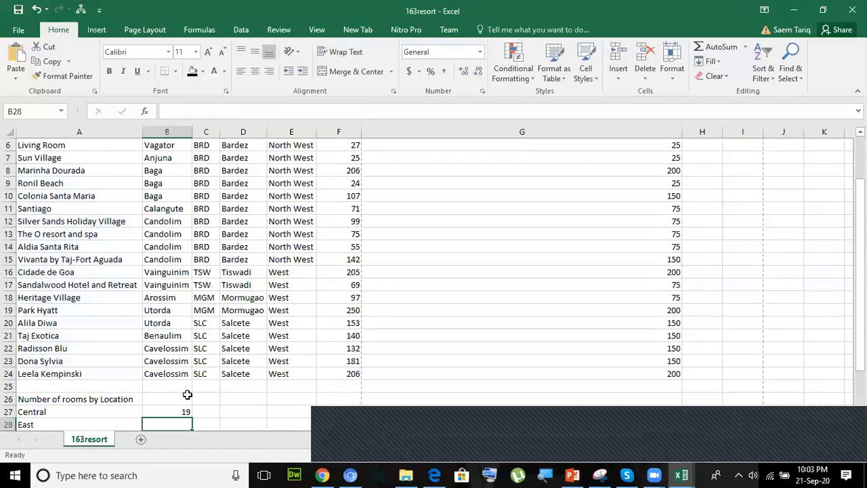
scroll(192, 397, "down", 2)
left_click(173, 336)
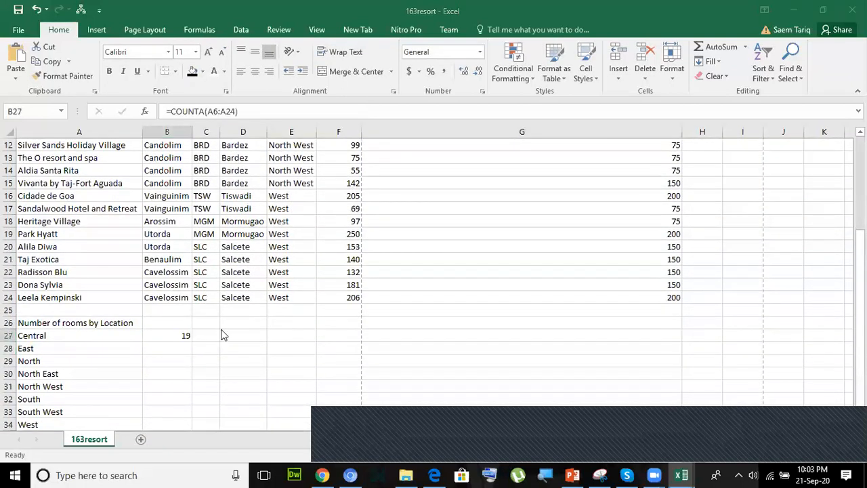
- Reread questions 21 and 22 in the exam paper, comparing the instructions on replicating formulae for each resort and location with the worksheet
key("alt+Tab")
left_click_drag(555, 249, 682, 240)
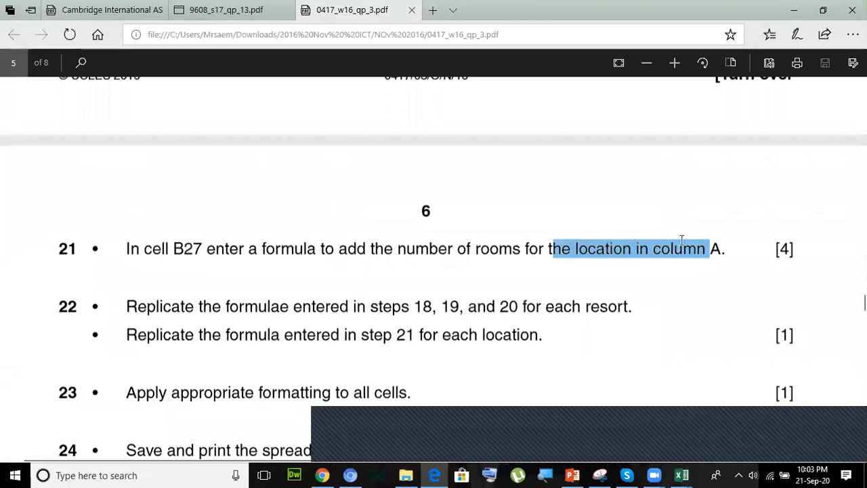
left_click(439, 249)
scroll(414, 283, "down", 2)
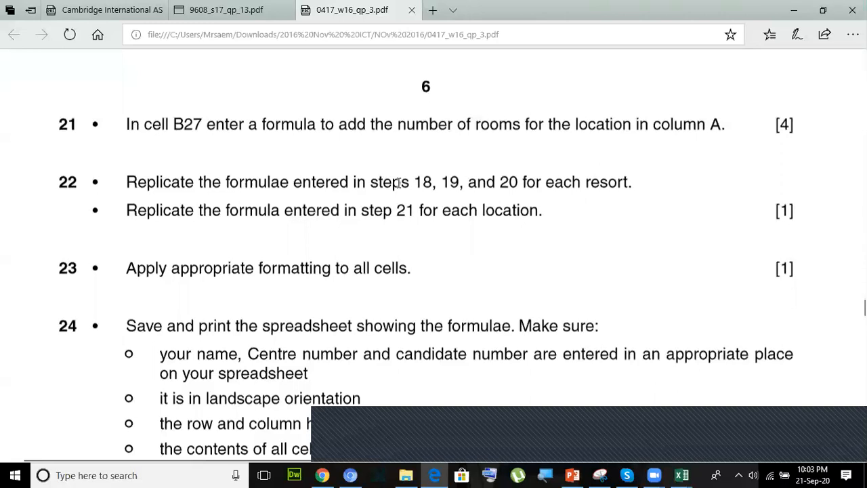
key("alt+Tab")
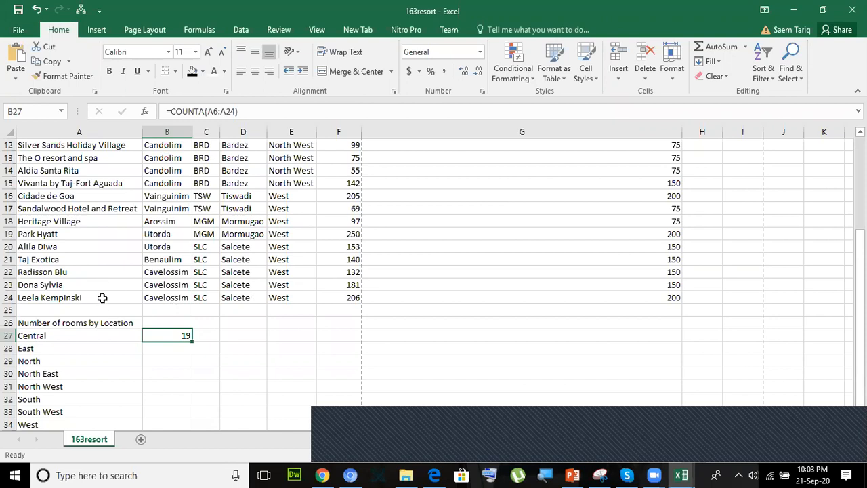
key("alt+Tab")
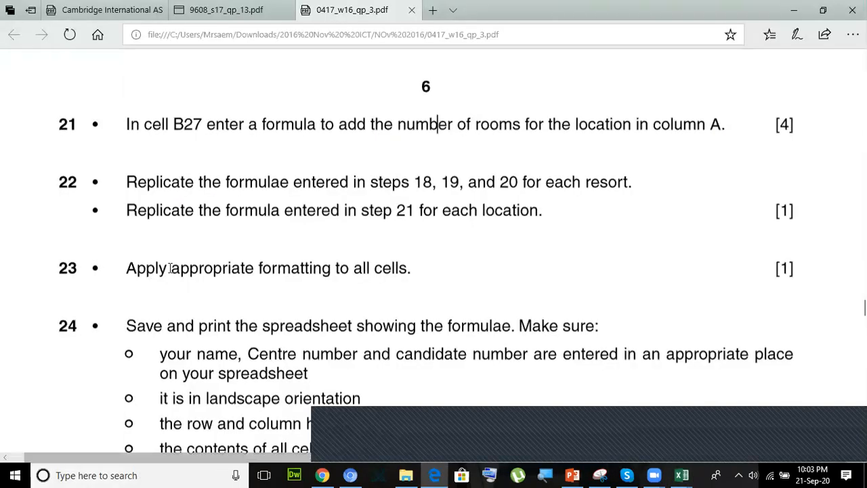
left_click_drag(416, 183, 628, 185)
left_click_drag(316, 210, 539, 211)
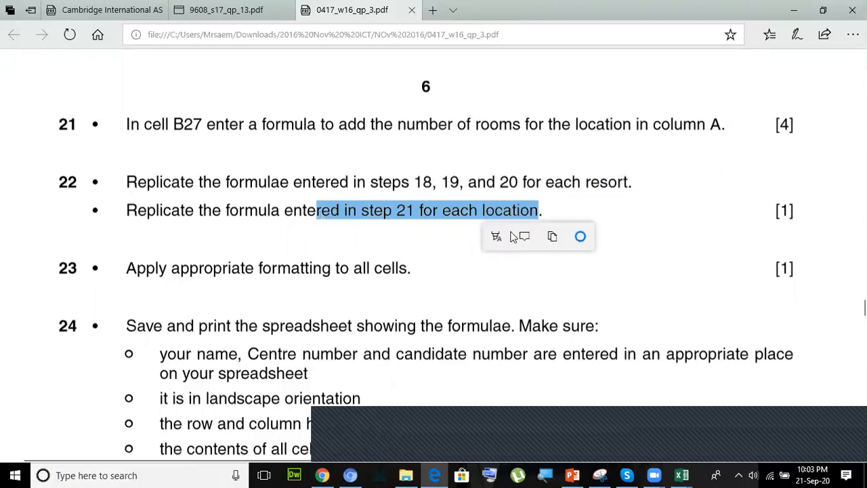
key("alt+Tab")
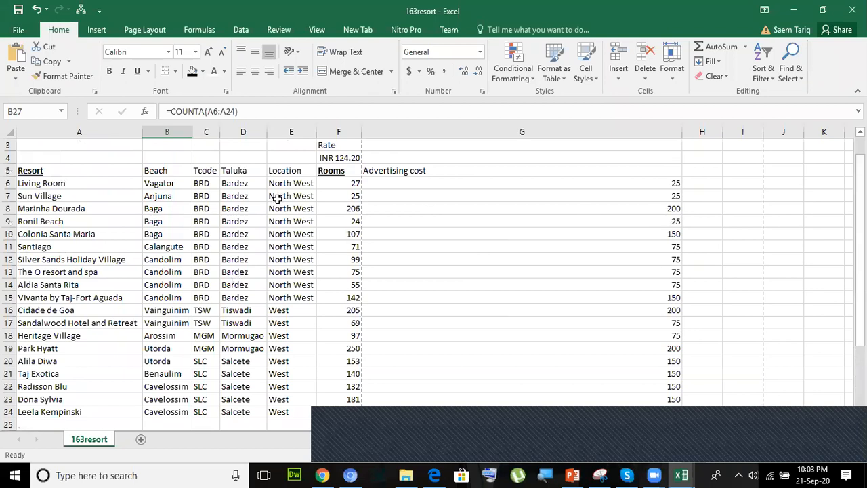
key("alt+Tab")
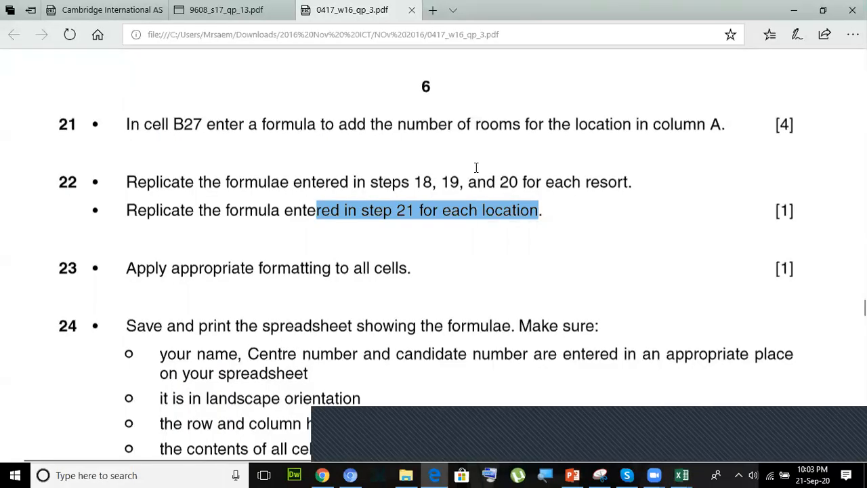
- Read question 23's instruction on formatting all cells in the exam paper and return to the Excel worksheet
left_click(472, 178)
scroll(312, 240, "up", 1)
scroll(312, 242, "down", 2)
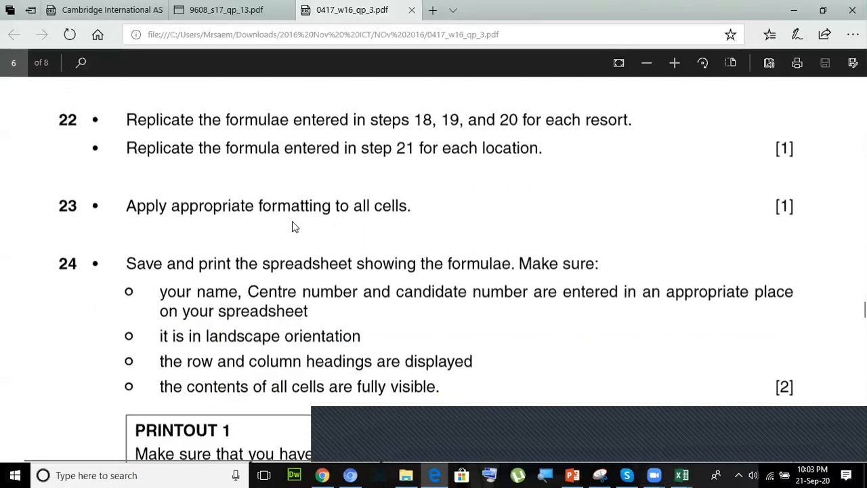
left_click_drag(259, 205, 401, 205)
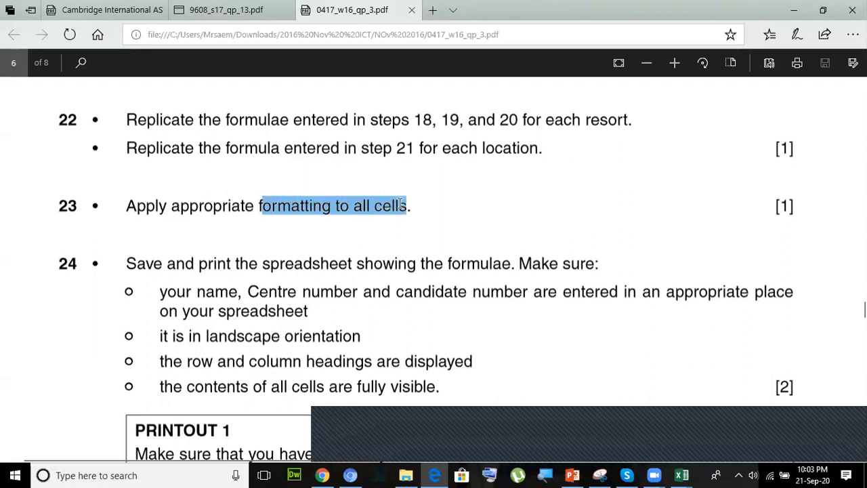
key("alt+Tab")
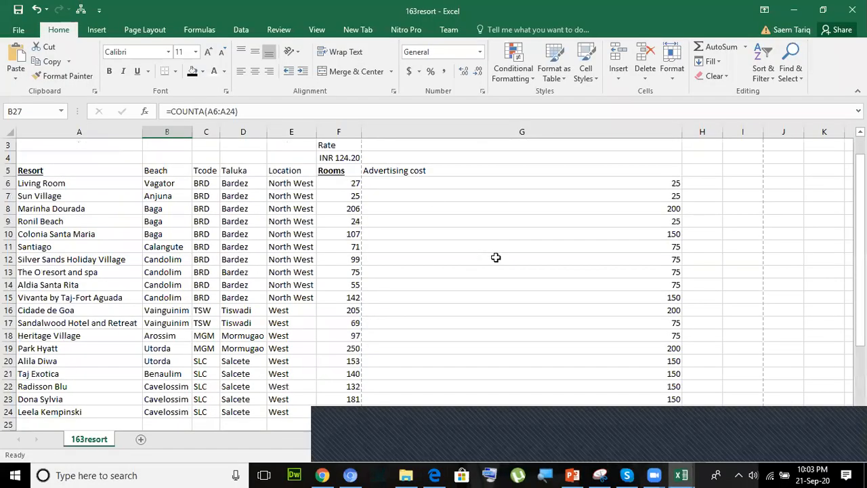
left_click_drag(475, 183, 581, 402)
right_click(537, 379)
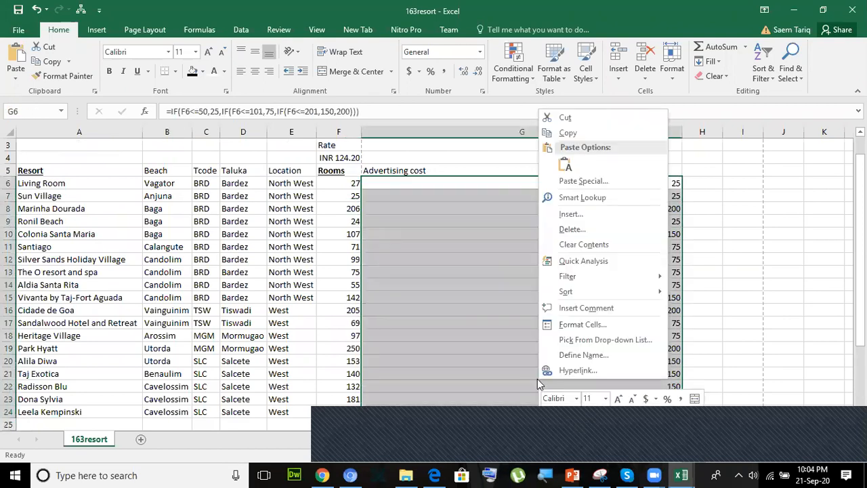
left_click(581, 326)
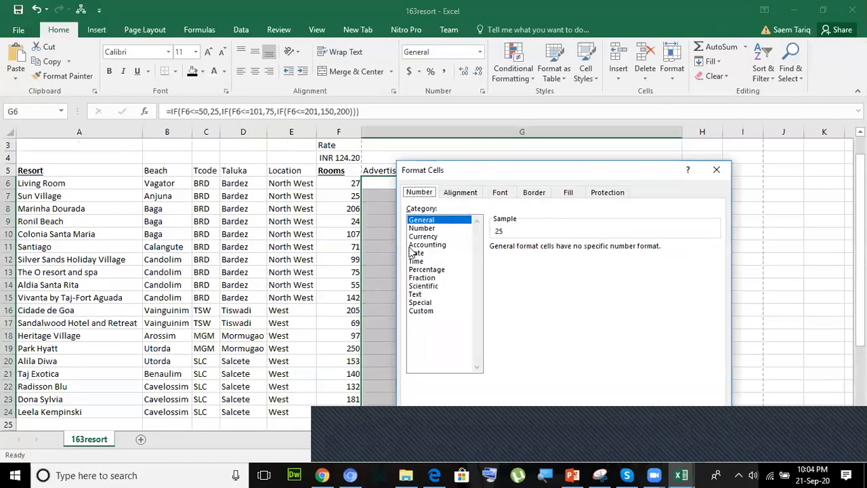
left_click(433, 236)
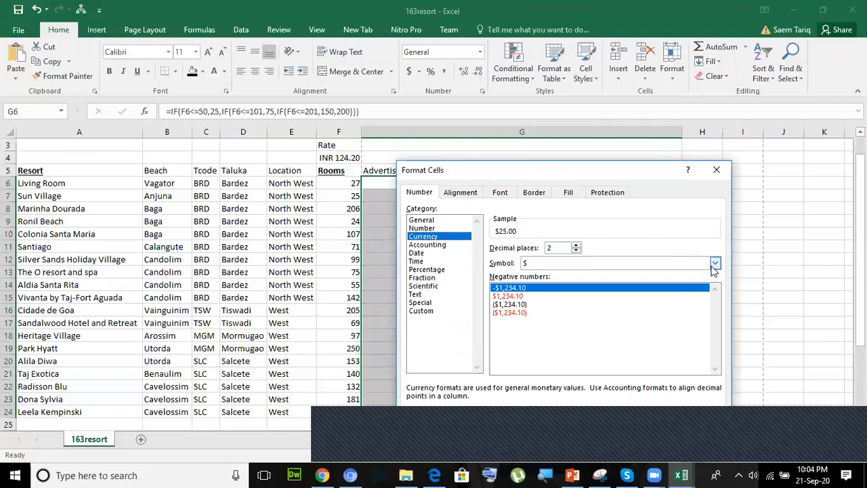
left_click(706, 437)
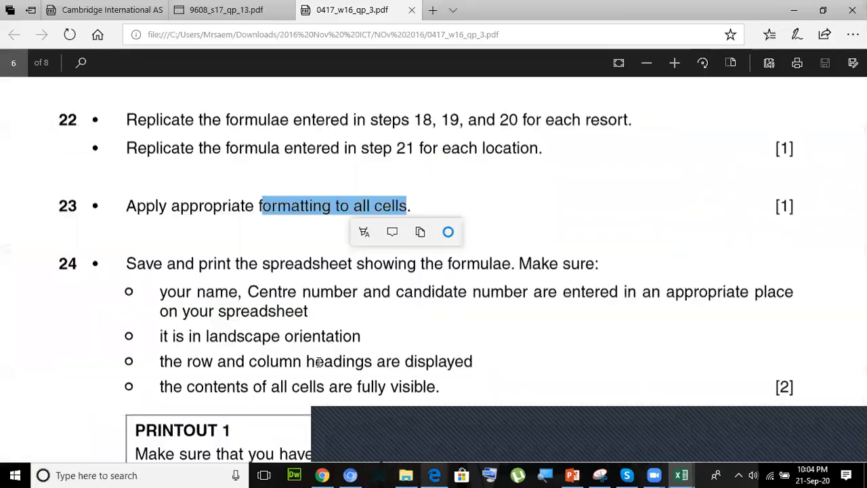
- Switch to the exam paper, read question 24's requirements for printing the formulae, and return to Excel
left_click(435, 475)
scroll(234, 238, "down", 1)
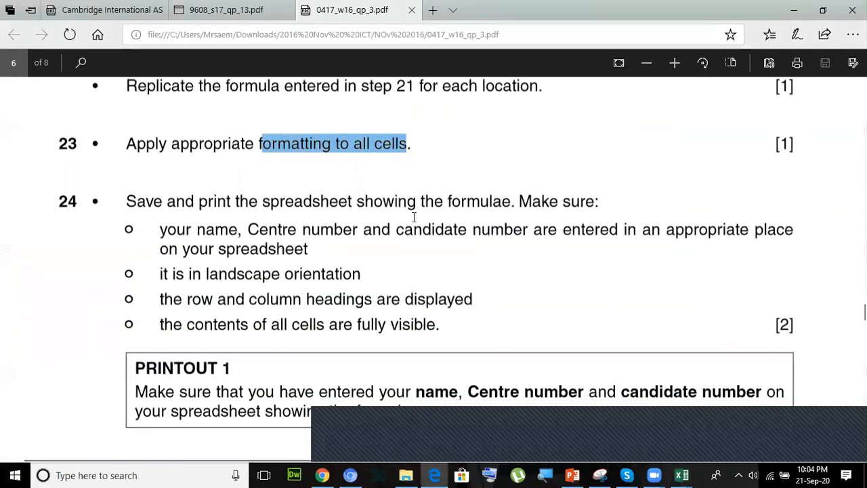
left_click(479, 207)
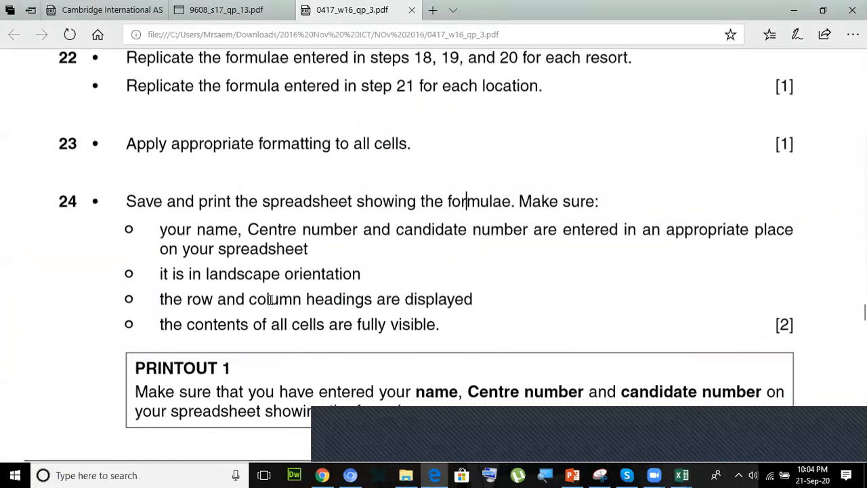
key("alt+Tab")
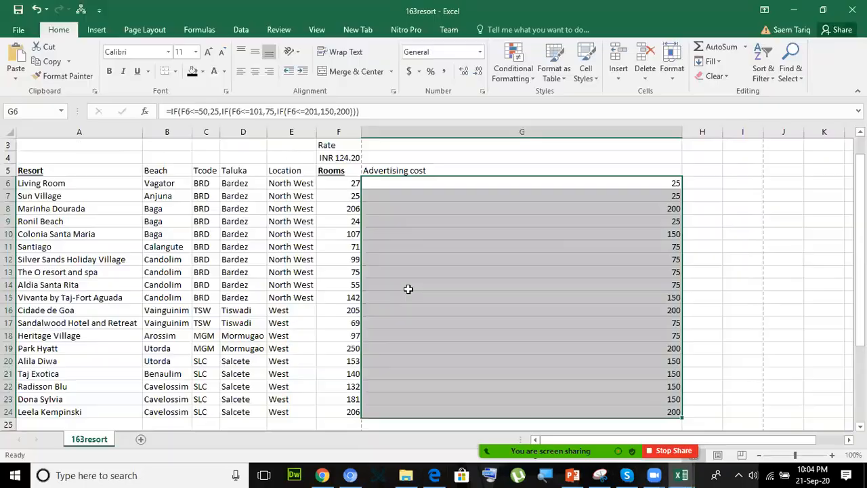
- Preview the worksheet's printout and go back to the sheet
left_click(305, 286)
scroll(265, 167, "up", 1)
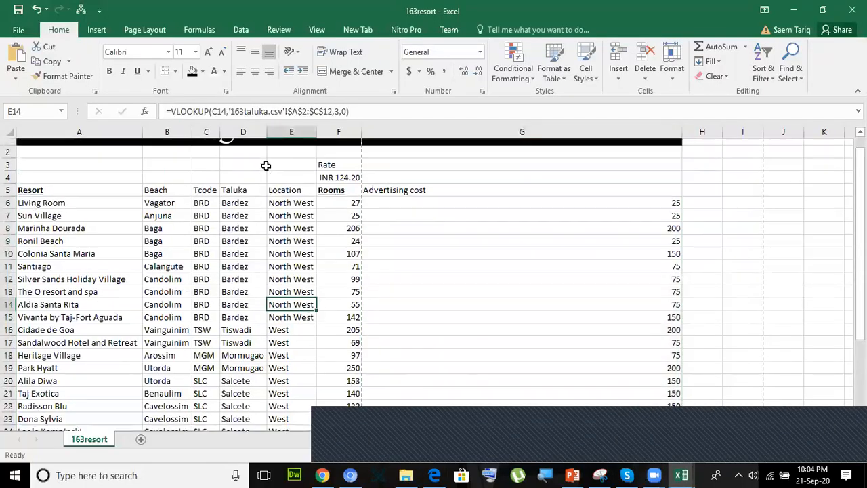
left_click(14, 30)
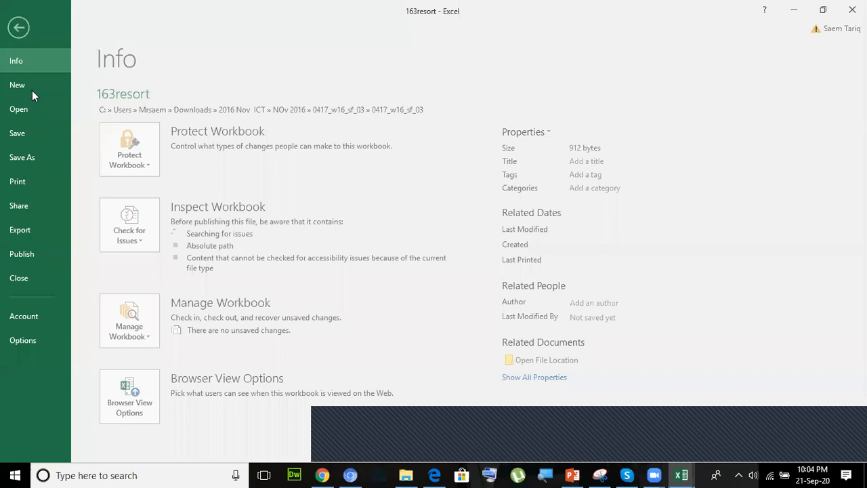
left_click(33, 183)
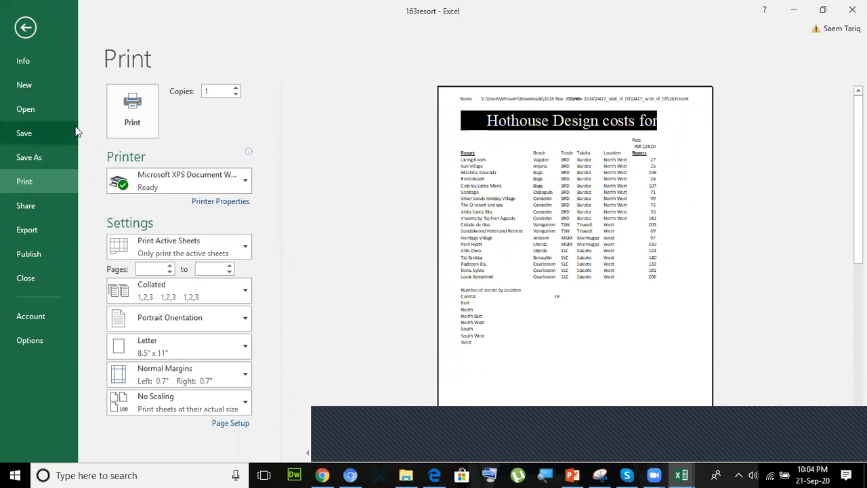
left_click(25, 27)
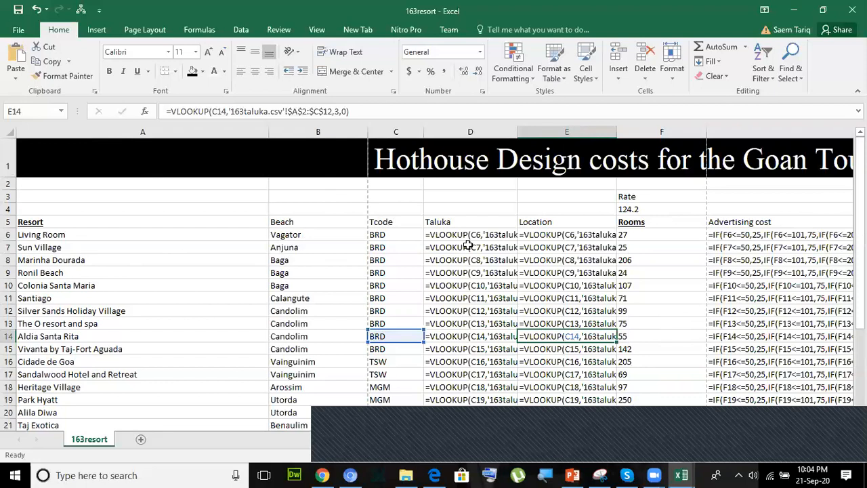
- Display the formulae in the worksheet cells and autofit the width of all columns to their contents
left_click(11, 131)
double_click(269, 132)
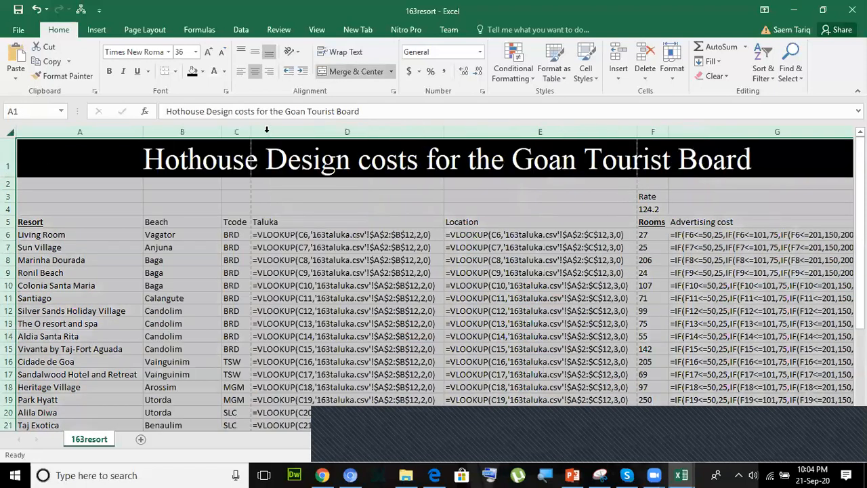
- Set the worksheet's print orientation to landscape and check question 24 in the exam paper again
left_click(18, 30)
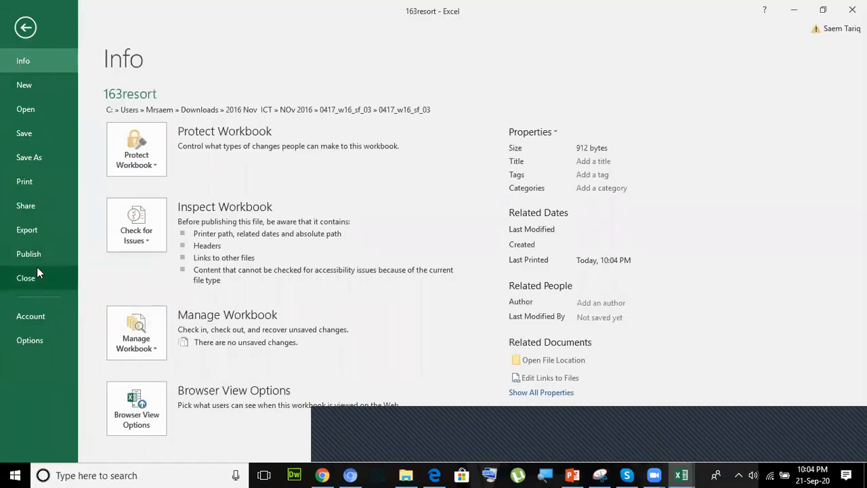
left_click(27, 182)
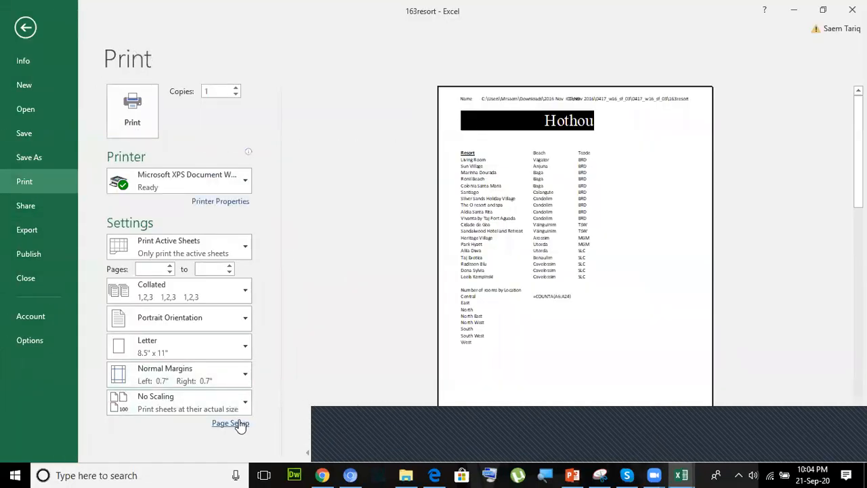
left_click(193, 321)
left_click(188, 377)
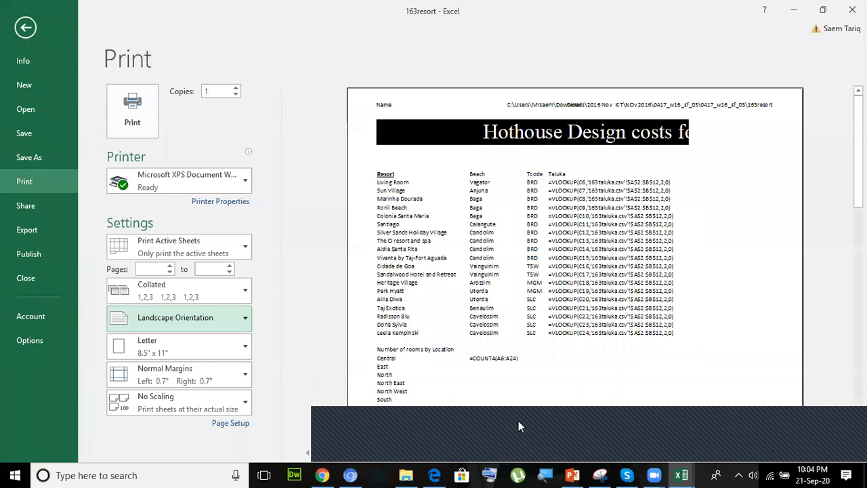
left_click(434, 475)
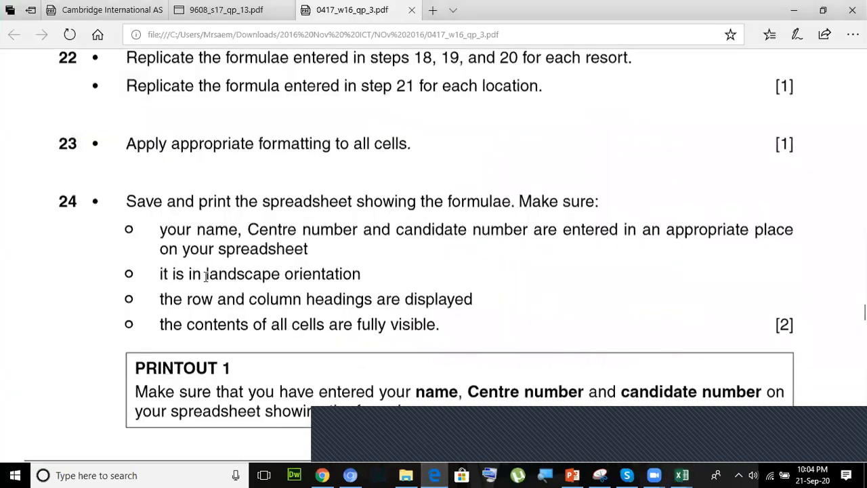
- Check question 24's requirement about row and column headings in the exam paper, and return to the 163resort workbook in Excel
left_click_drag(208, 303, 381, 310)
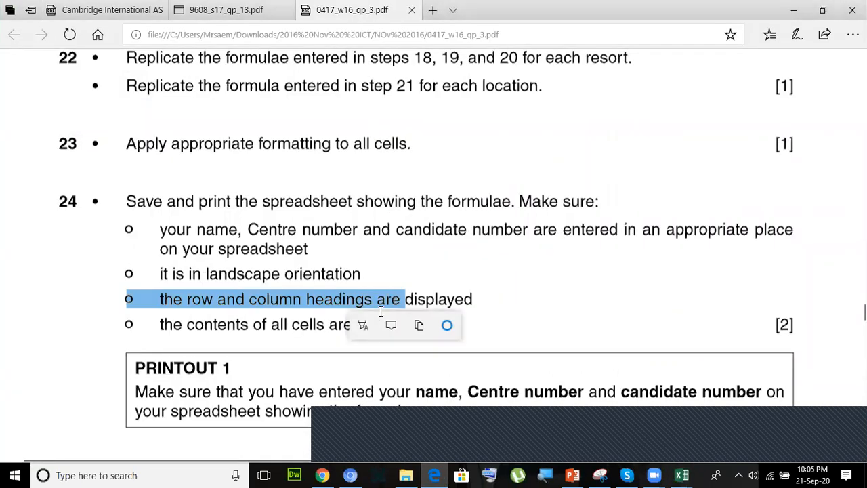
left_click(259, 321)
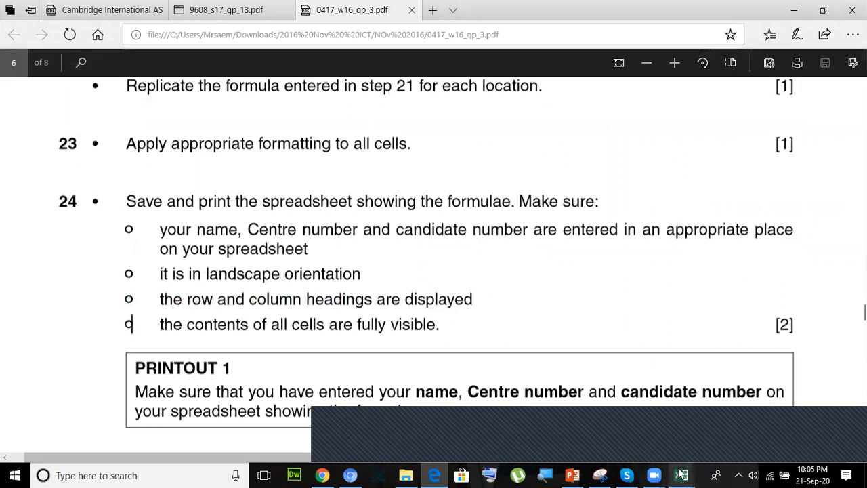
mouse_move(682, 475)
left_click(721, 432)
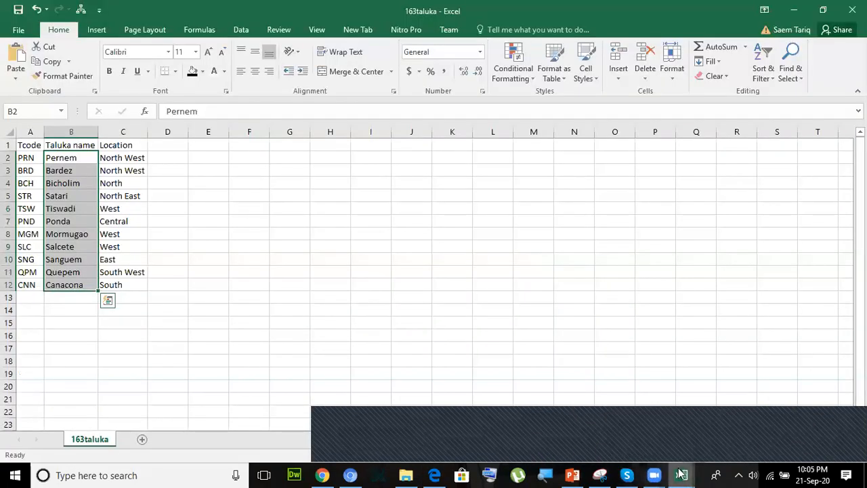
left_click(615, 424)
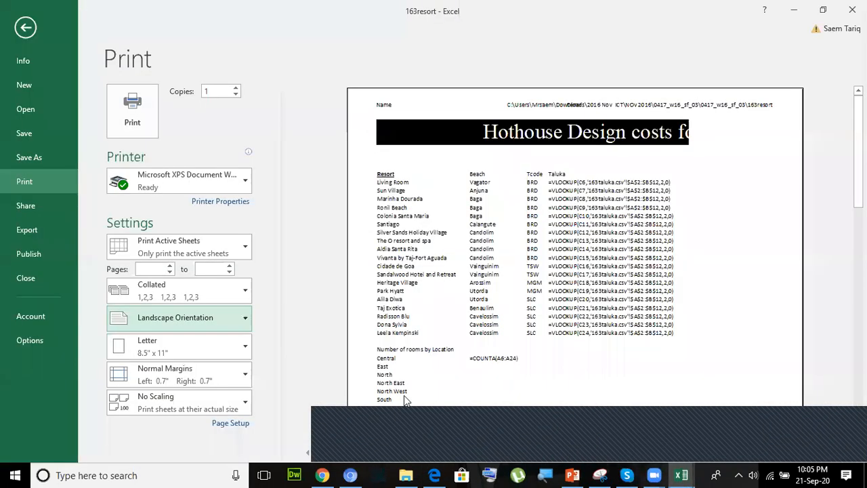
- Turn on row and column headings for the worksheet's printout in the page setup
left_click(231, 425)
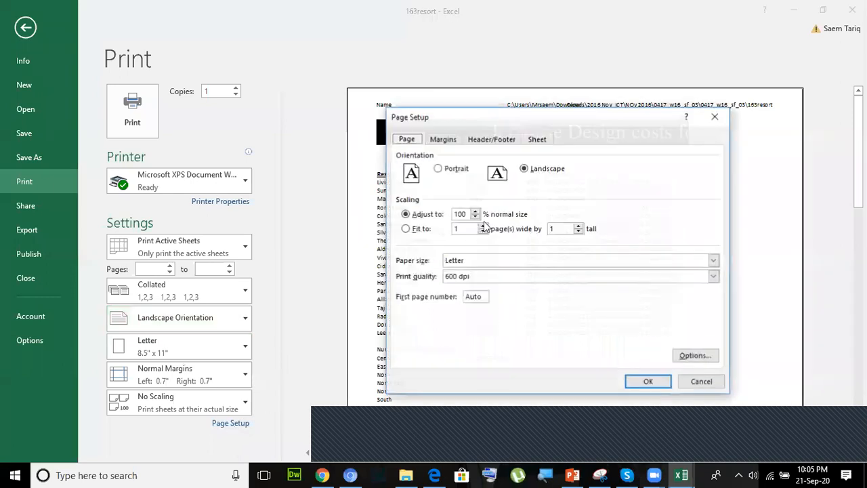
left_click(536, 145)
left_click(417, 266)
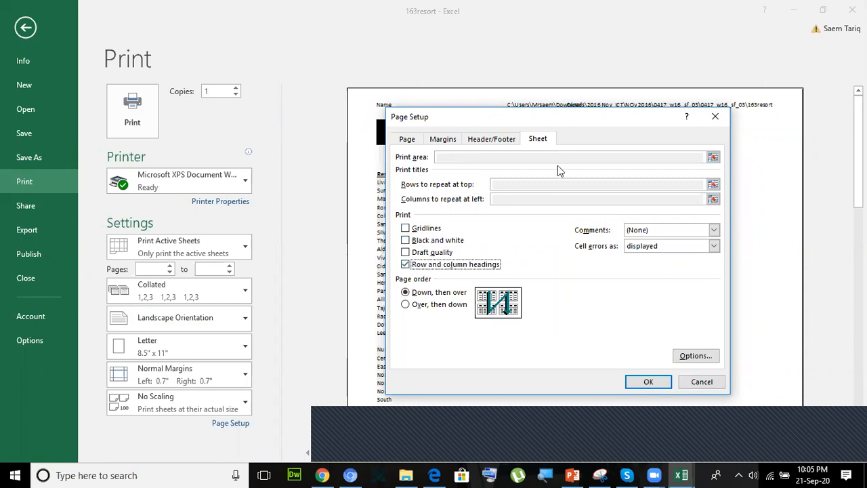
left_click(649, 382)
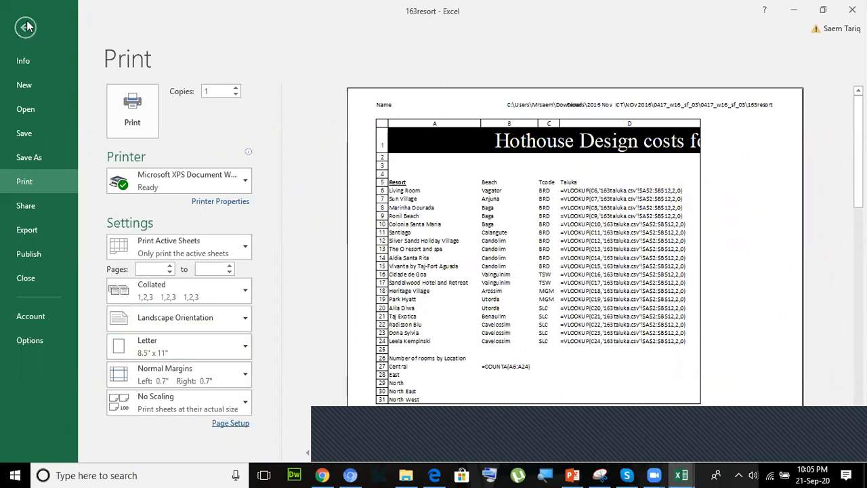
- Look through the pages of the print preview and go back to the worksheet
scroll(351, 451, "down", 5)
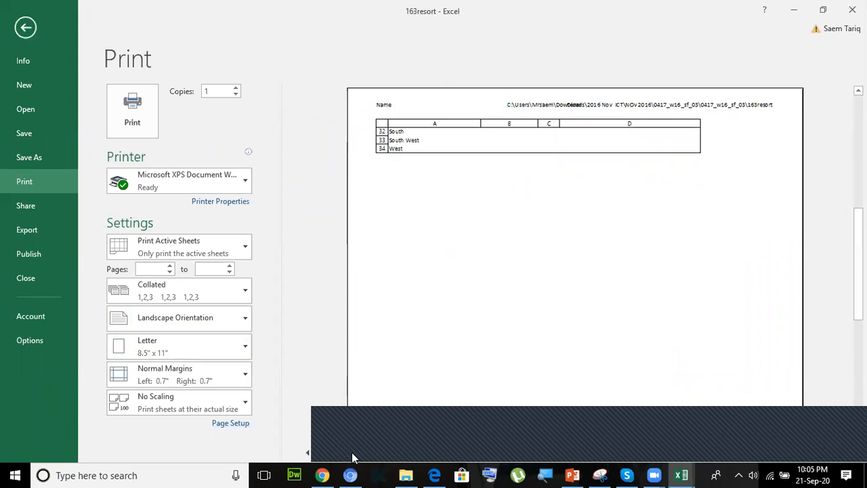
scroll(352, 452, "down", 1)
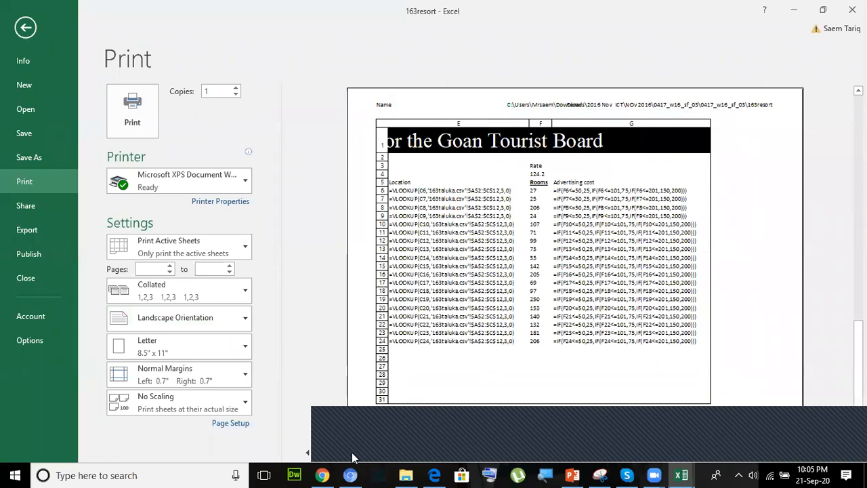
left_click(25, 26)
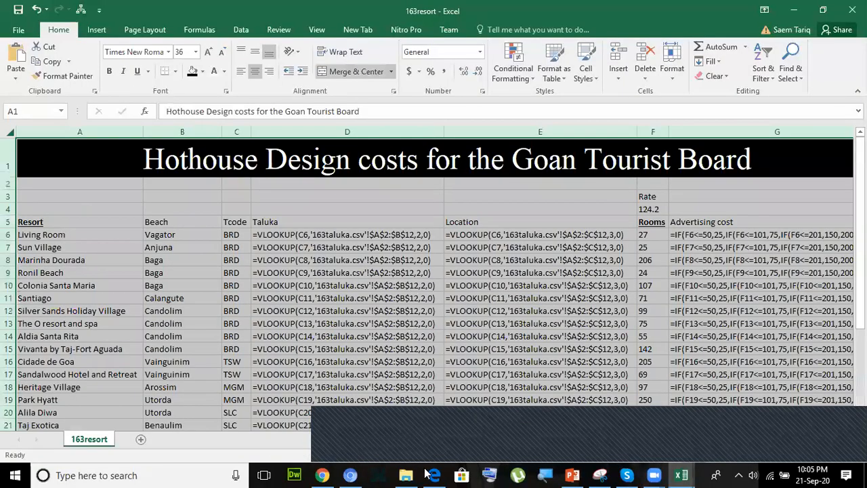
- Switch to the exam paper and read question 25's requirements for printing the values
key("alt+Tab")
scroll(458, 311, "down", 3)
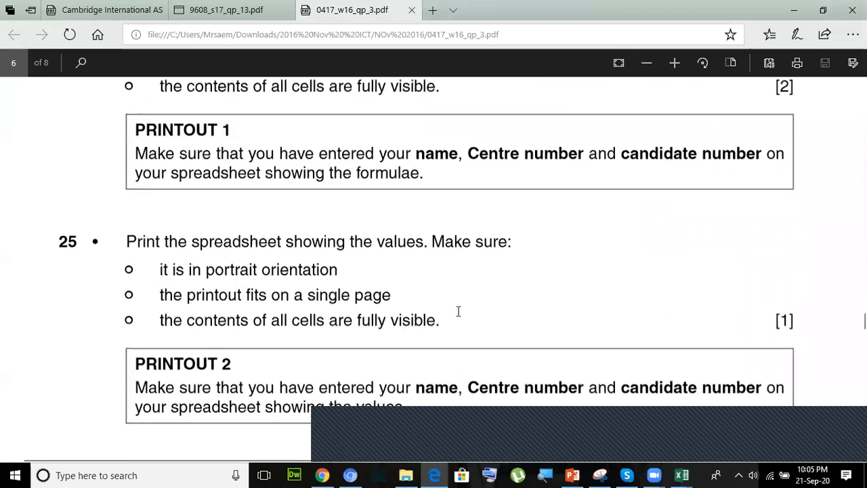
scroll(459, 311, "up", 2)
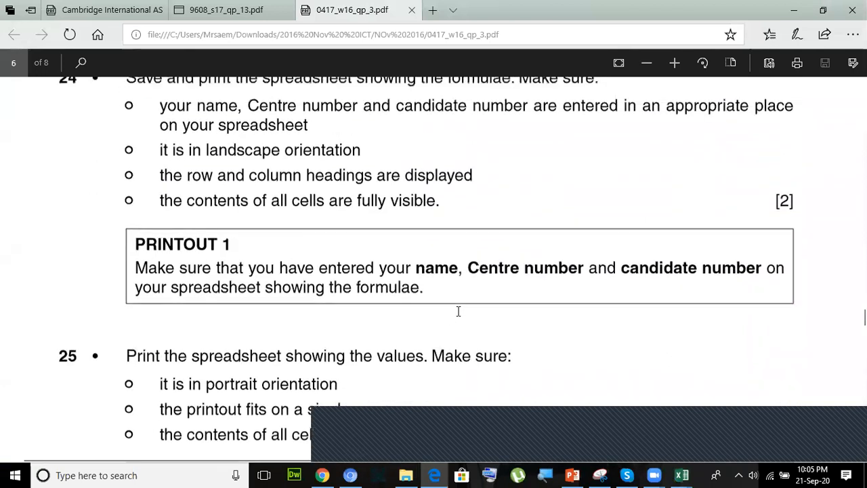